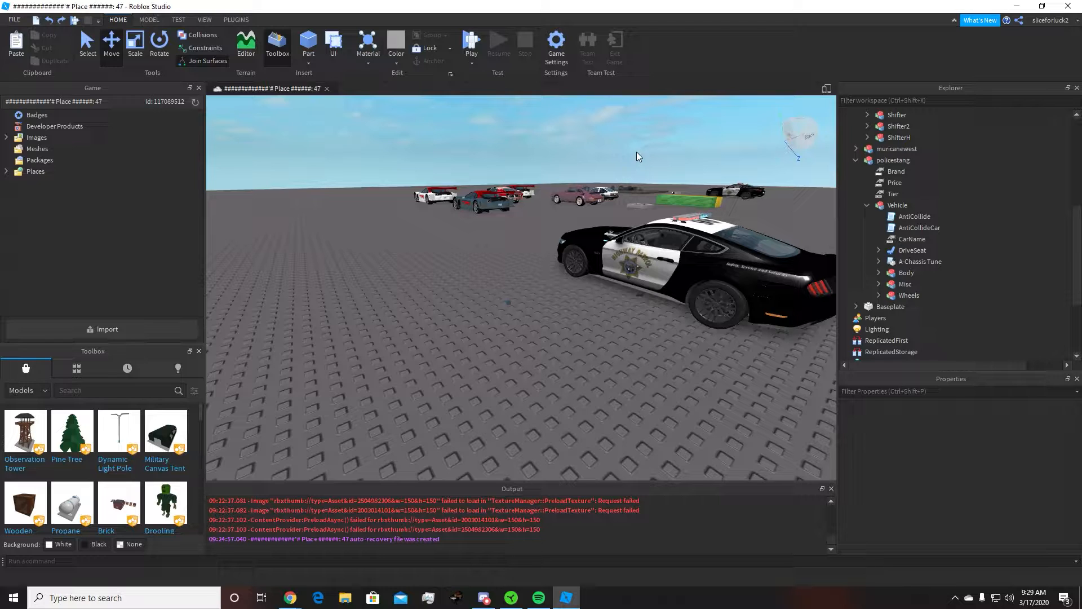
Select the gear shift script model on the baseplate beside the police car and inspect it.
{"action": "key", "text": "w"}
{"action": "right_click_drag", "start_coordinate": [448, 242], "coordinate": [552, 309]}
{"action": "left_click", "coordinate": [531, 330]}
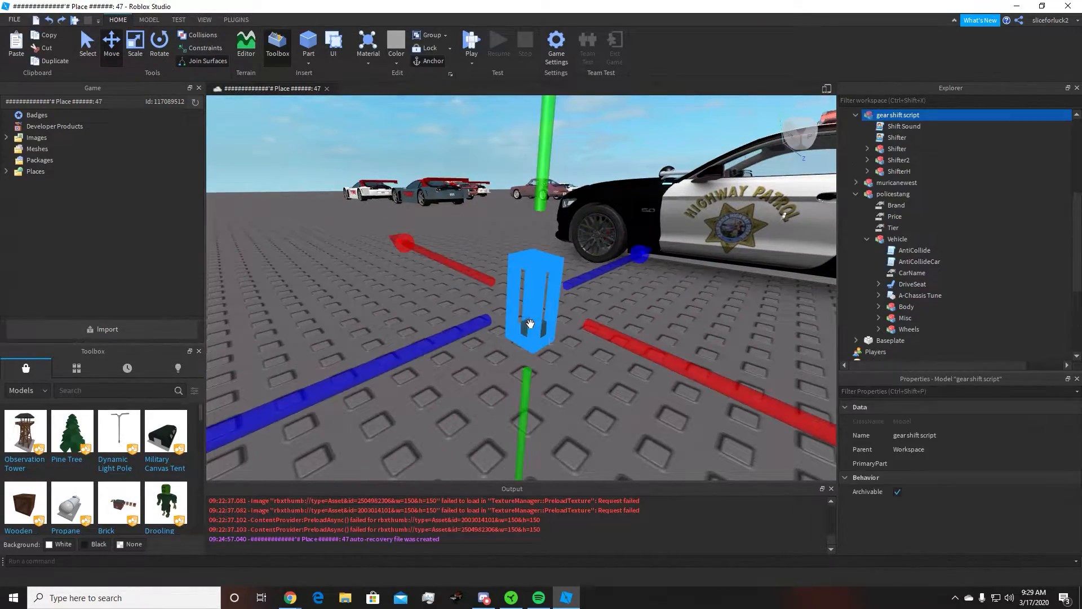
{"action": "right_click_drag", "start_coordinate": [471, 235], "coordinate": [471, 235]}
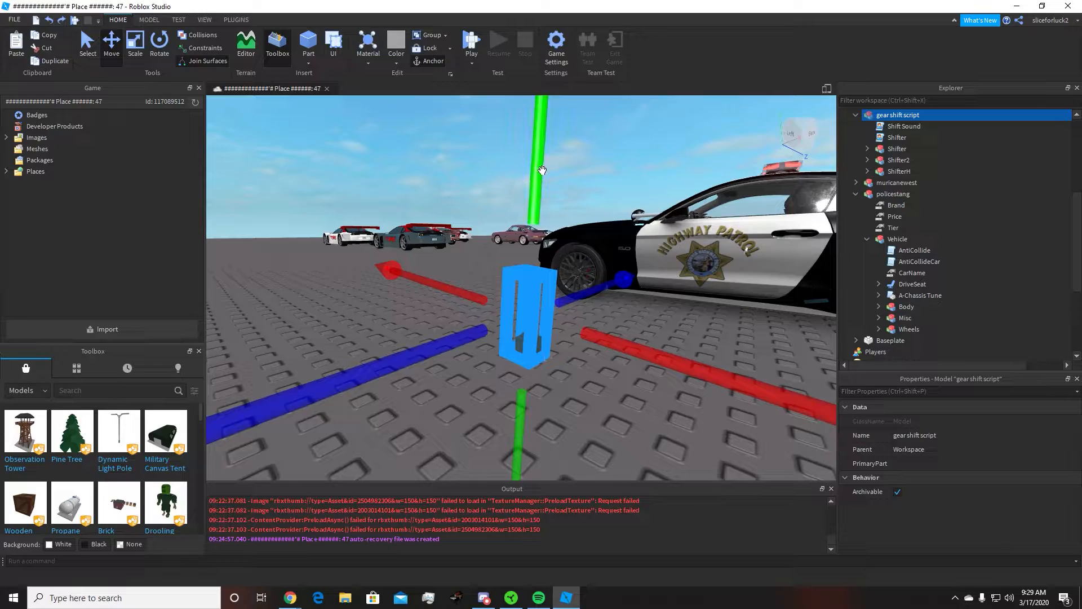
{"action": "right_click_drag", "start_coordinate": [621, 167], "coordinate": [620, 165]}
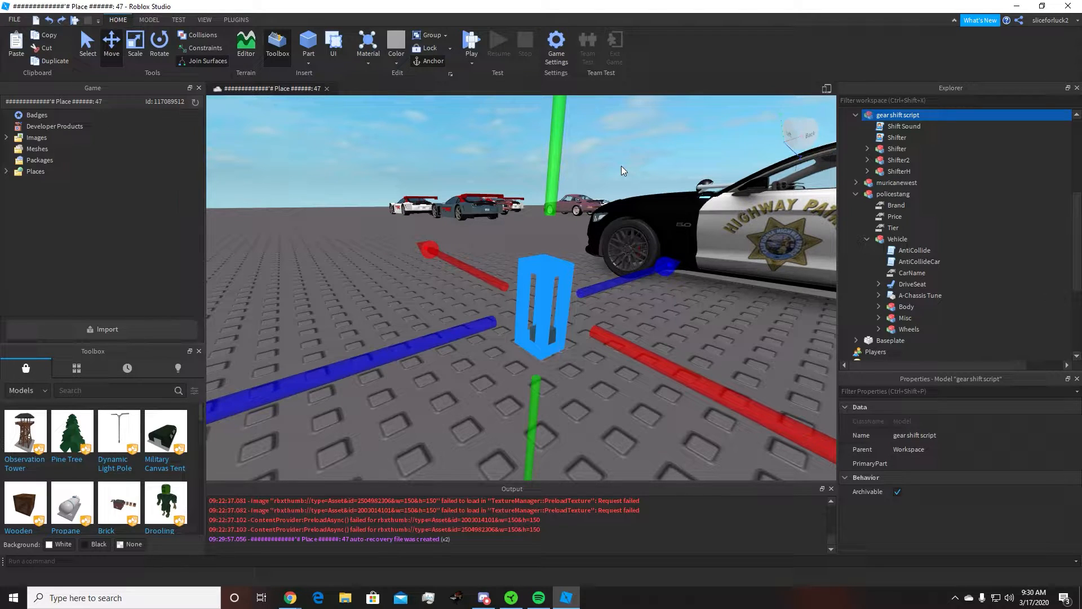
{"action": "right_click_drag", "start_coordinate": [511, 242], "coordinate": [511, 247]}
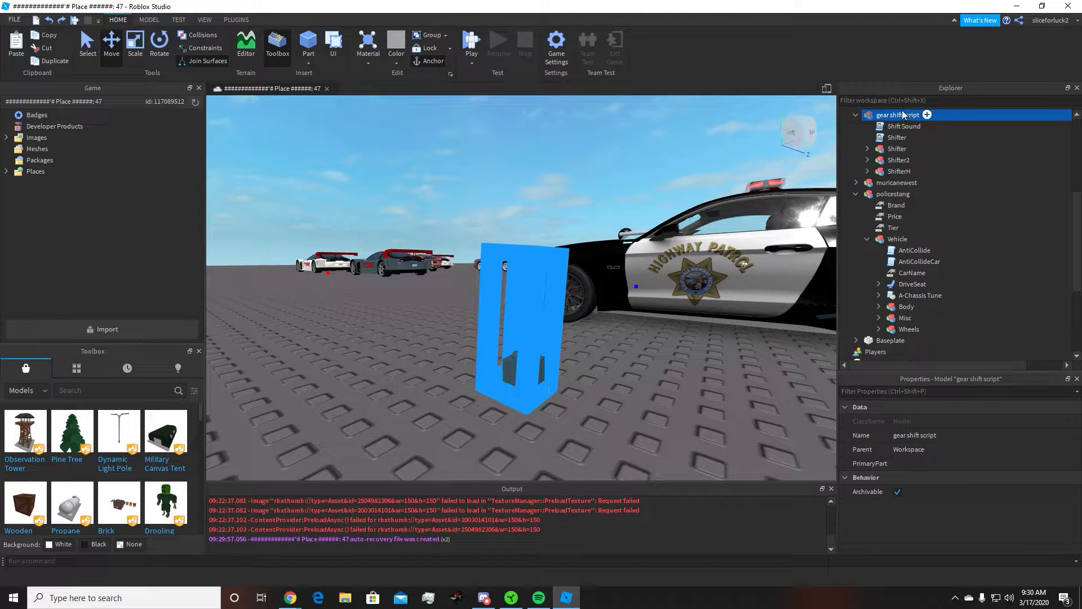
Go inside the policestang car and select the gear shift knob mesh on the center console.
{"action": "right_click_drag", "start_coordinate": [648, 211], "coordinate": [648, 212]}
{"action": "left_click", "coordinate": [616, 286]}
{"action": "right_click_drag", "start_coordinate": [617, 286], "coordinate": [613, 285]}
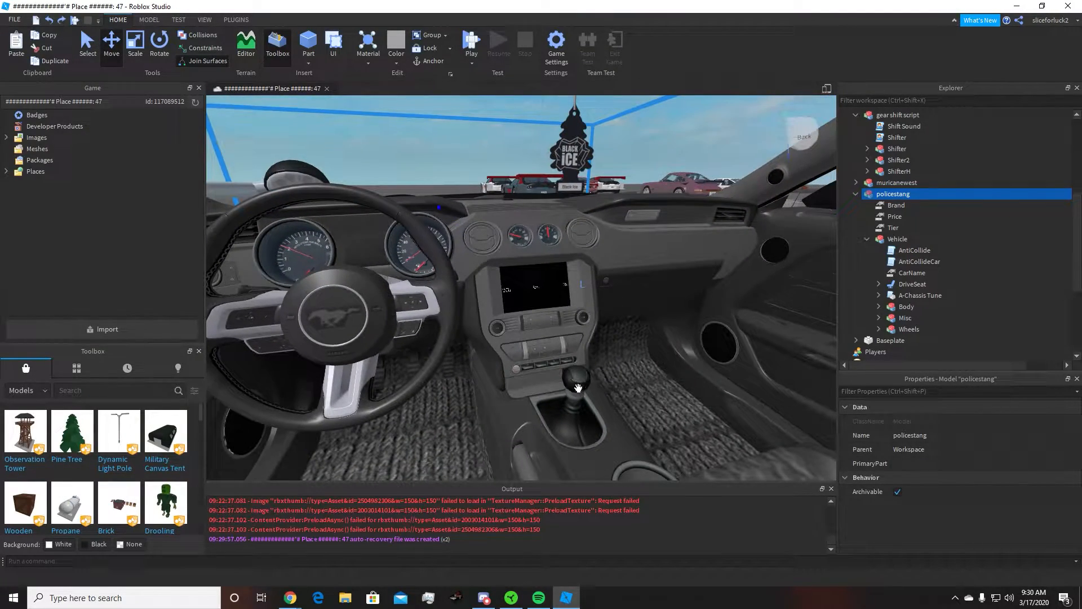
{"action": "left_click", "coordinate": [572, 381], "text": "alt"}
{"action": "right_click_drag", "start_coordinate": [569, 382], "coordinate": [567, 384]}
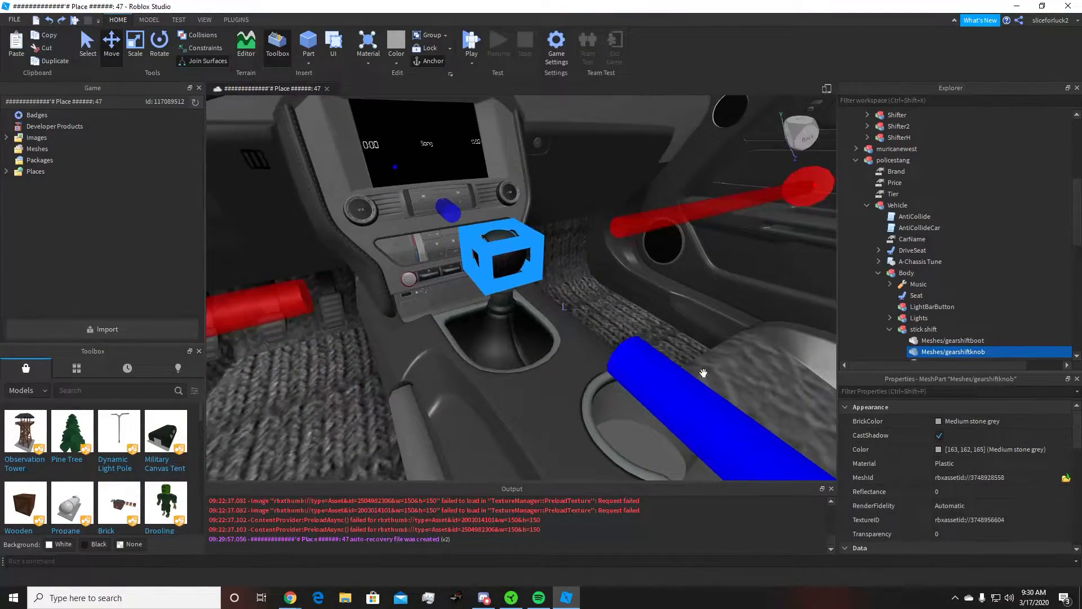
Try moving the whole stick shift model sideways out of the center console, and undo the moves.
{"action": "left_click", "coordinate": [911, 334]}
{"action": "right_click_drag", "start_coordinate": [503, 211], "coordinate": [507, 214]}
{"action": "left_click_drag", "start_coordinate": [625, 242], "coordinate": [734, 230]}
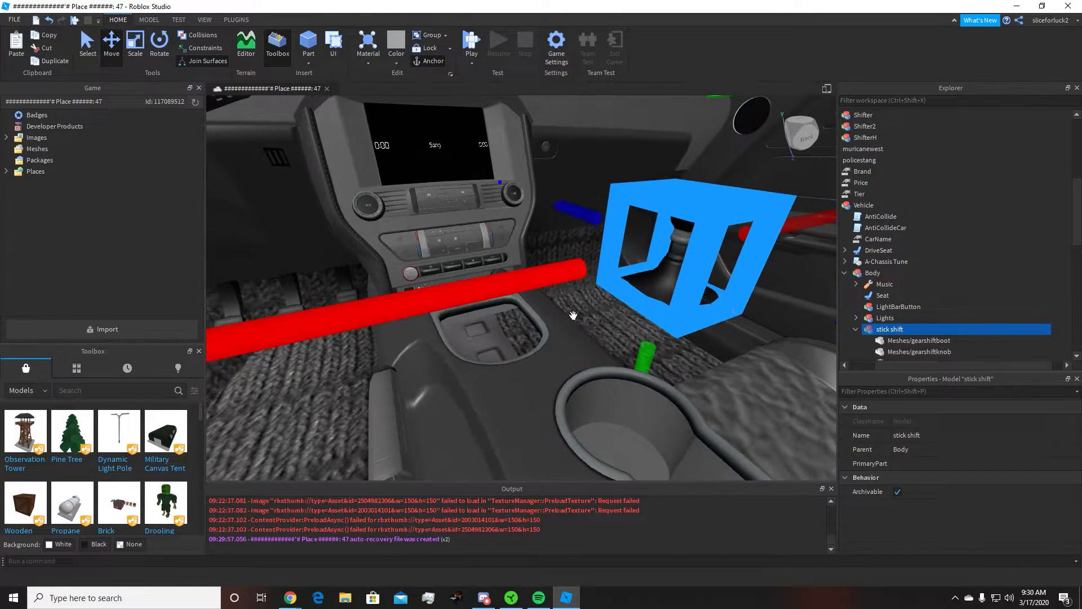
{"action": "right_click_drag", "start_coordinate": [573, 257], "coordinate": [505, 334]}
{"action": "left_click_drag", "start_coordinate": [412, 390], "coordinate": [251, 488]}
{"action": "right_click_drag", "start_coordinate": [560, 346], "coordinate": [560, 346]}
{"action": "key", "text": "ctrl+z"}
{"action": "key", "text": "ctrl+z"}
Try lifting the stick shift model straight up out of the center console.
{"action": "left_click_drag", "start_coordinate": [502, 192], "coordinate": [522, 142]}
{"action": "right_click_drag", "start_coordinate": [524, 165], "coordinate": [525, 166]}
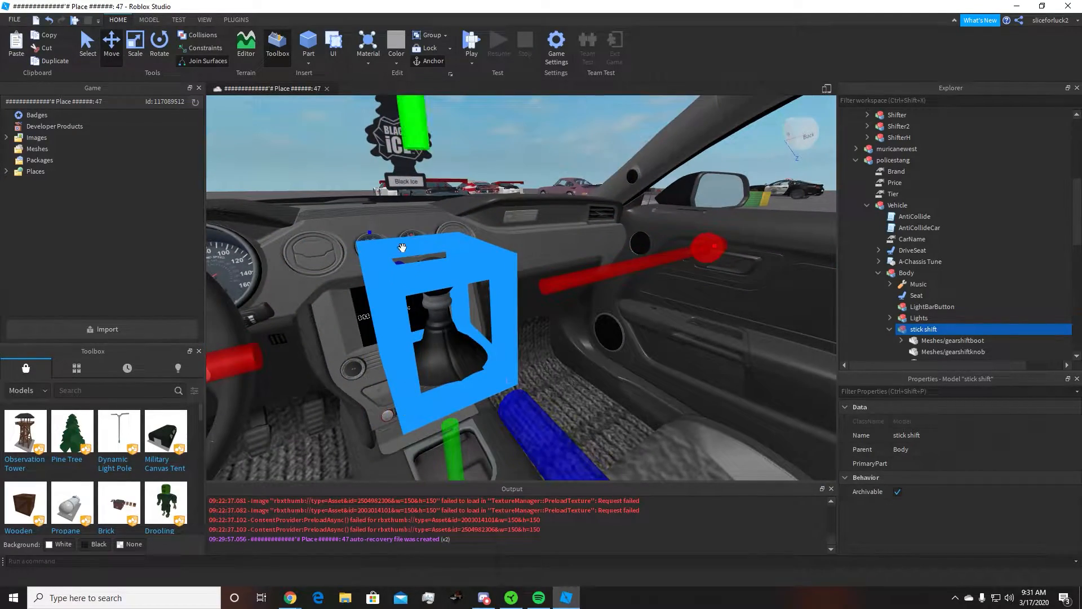
{"action": "right_click_drag", "start_coordinate": [449, 291], "coordinate": [449, 285]}
{"action": "right_click_drag", "start_coordinate": [683, 381], "coordinate": [584, 434]}
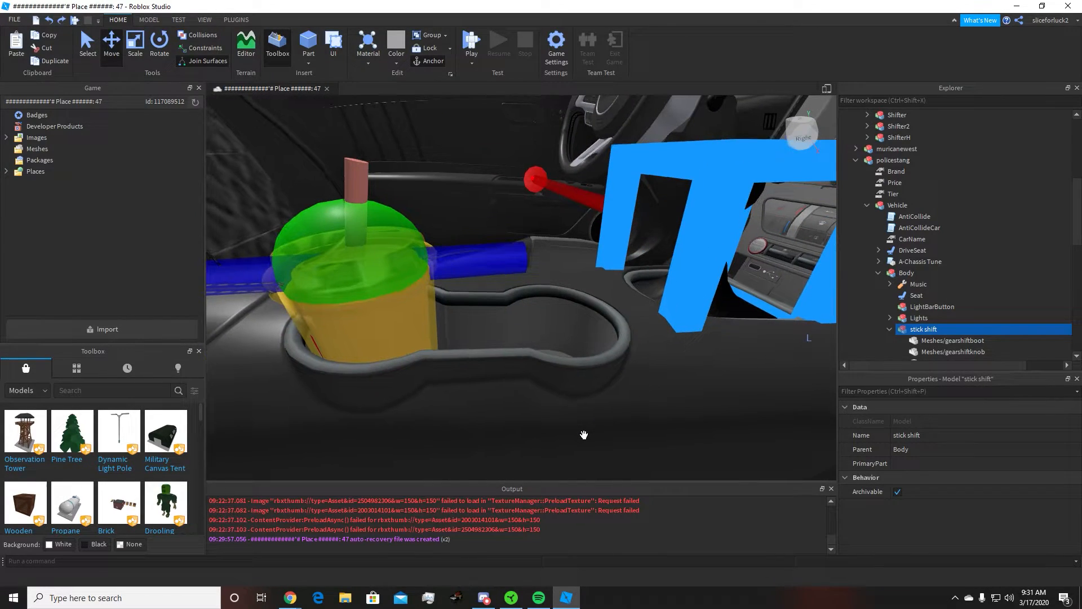
Inspect the drink cup's lid, the cup holders and the shifter on the center console up close.
{"action": "left_click", "coordinate": [565, 370]}
{"action": "right_click_drag", "start_coordinate": [563, 369], "coordinate": [621, 289]}
{"action": "left_click", "coordinate": [755, 288]}
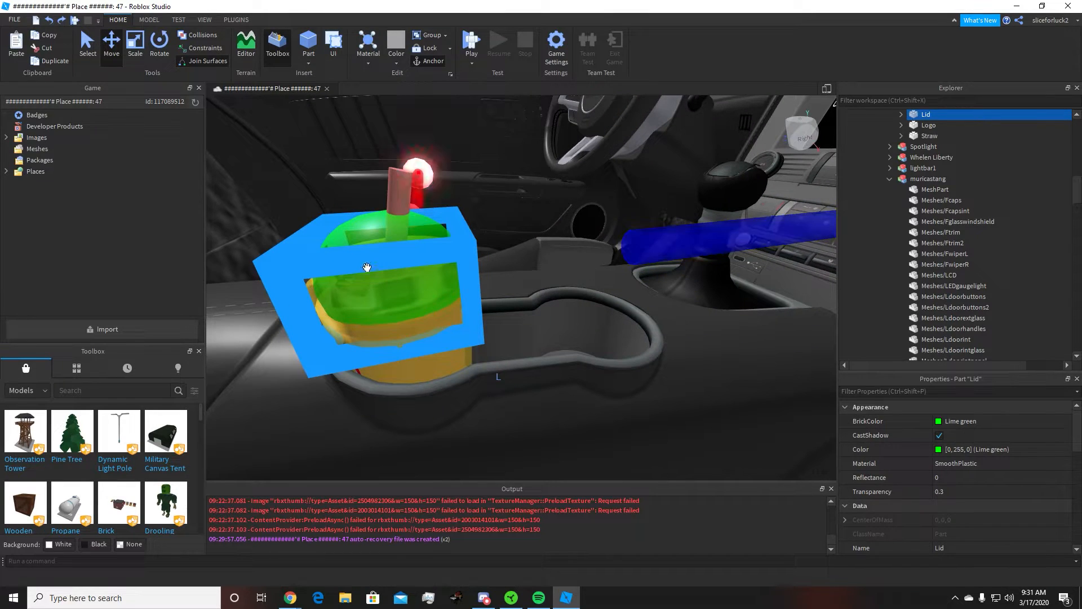
{"action": "right_click_drag", "start_coordinate": [710, 192], "coordinate": [743, 236]}
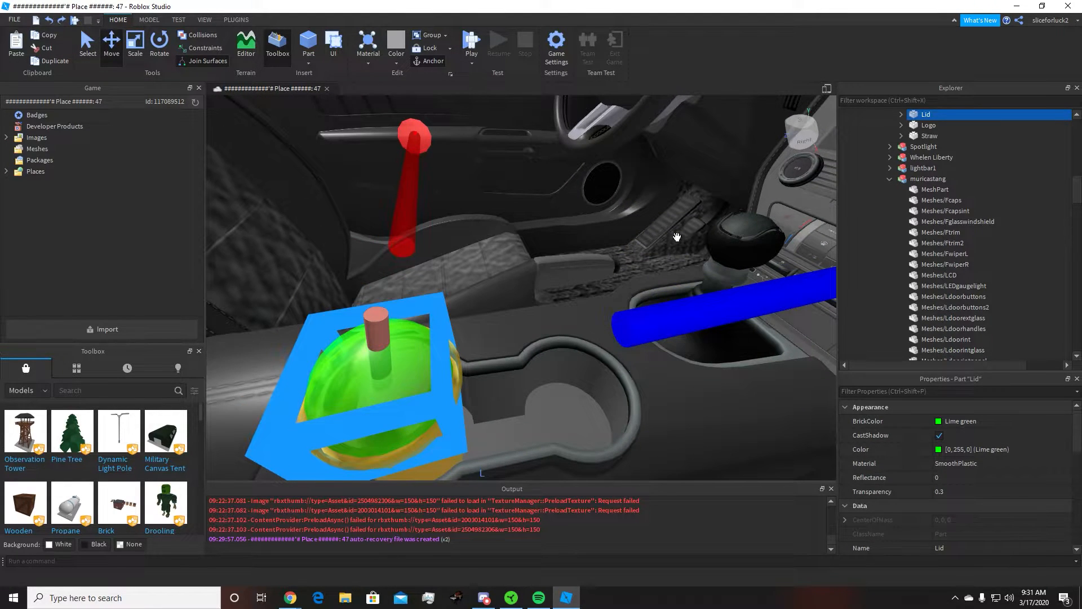
{"action": "right_click_drag", "start_coordinate": [611, 243], "coordinate": [594, 210]}
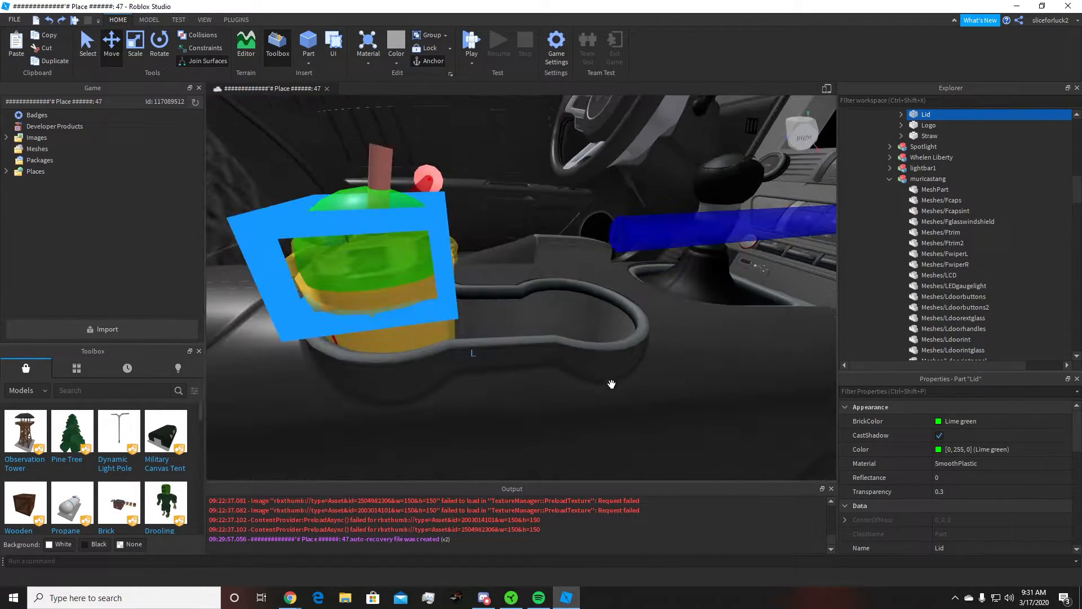
Select the gear shift knob mesh in the console and collapse the Model group listed below stick shift.
{"action": "right_click_drag", "start_coordinate": [487, 244], "coordinate": [554, 169]}
{"action": "left_click", "coordinate": [671, 126]}
{"action": "left_click", "coordinate": [591, 153]}
{"action": "left_click", "coordinate": [889, 330]}
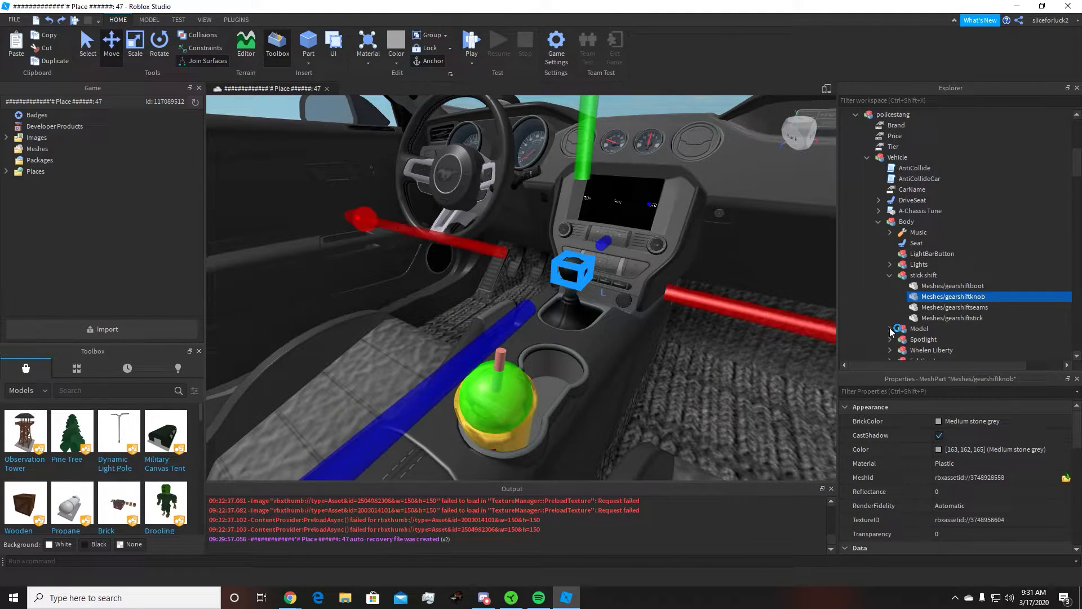
Return to the gear shifter outside the car, collapse its Shifter2 contents and select the gear shift script model.
{"action": "right_click_drag", "start_coordinate": [465, 235], "coordinate": [465, 235]}
{"action": "scroll", "coordinate": [464, 234], "scroll_direction": "down", "scroll_amount": 5}
{"action": "key", "text": "w"}
{"action": "left_click", "coordinate": [540, 282]}
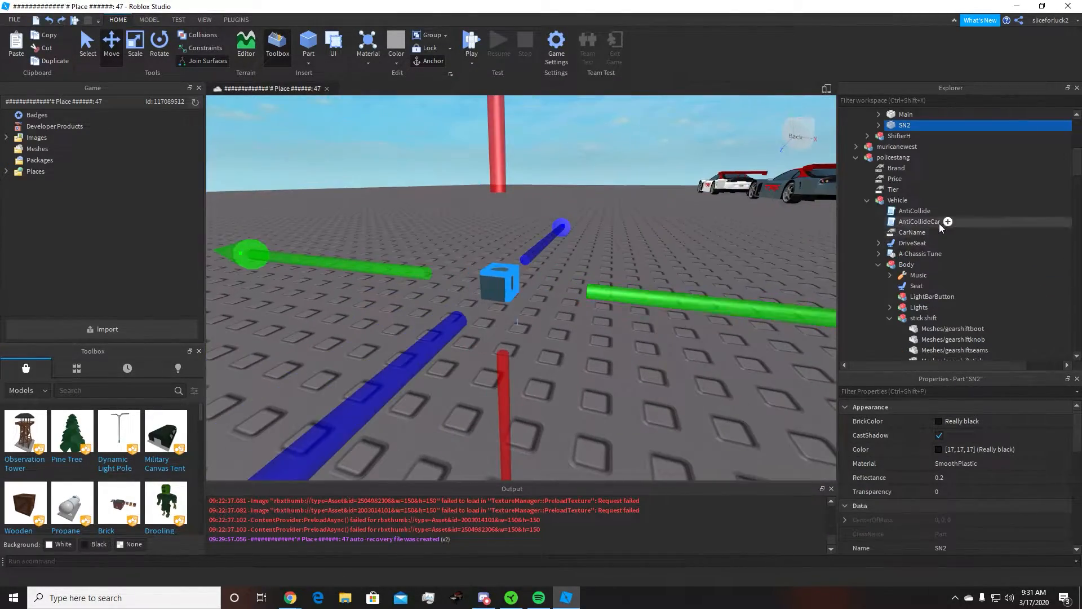
{"action": "scroll", "coordinate": [908, 211], "scroll_direction": "up", "scroll_amount": 1}
{"action": "left_click", "coordinate": [867, 211]}
{"action": "left_click", "coordinate": [896, 168]}
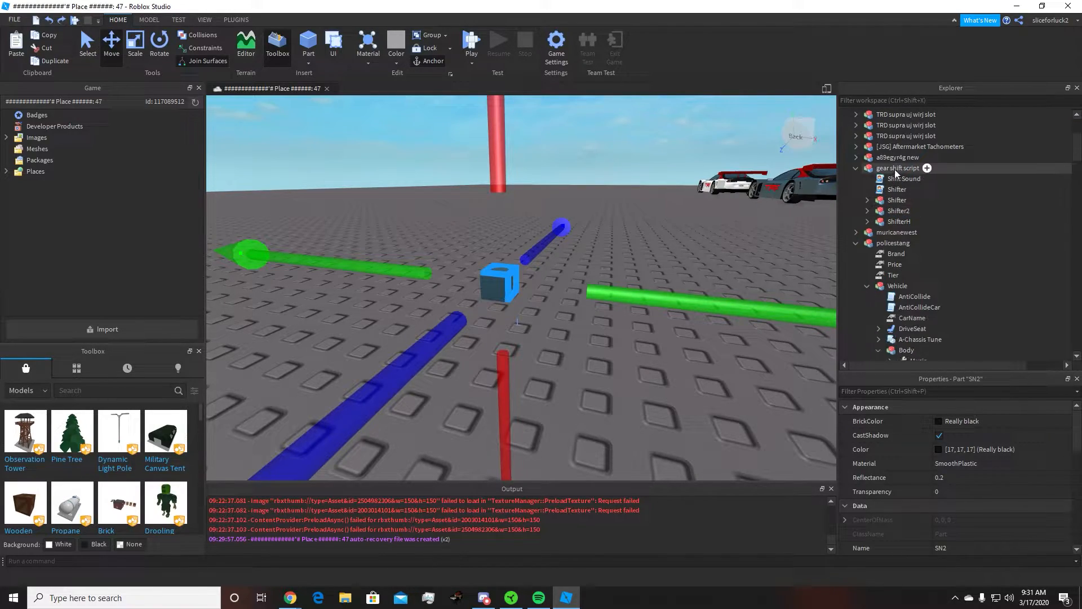
Examine the contents of gear shift script: the Shifter, Shifter2 and ShifterH models and the Shifter and Shift Sound scripts.
{"action": "key", "text": "a"}
{"action": "right_click_drag", "start_coordinate": [489, 185], "coordinate": [488, 185]}
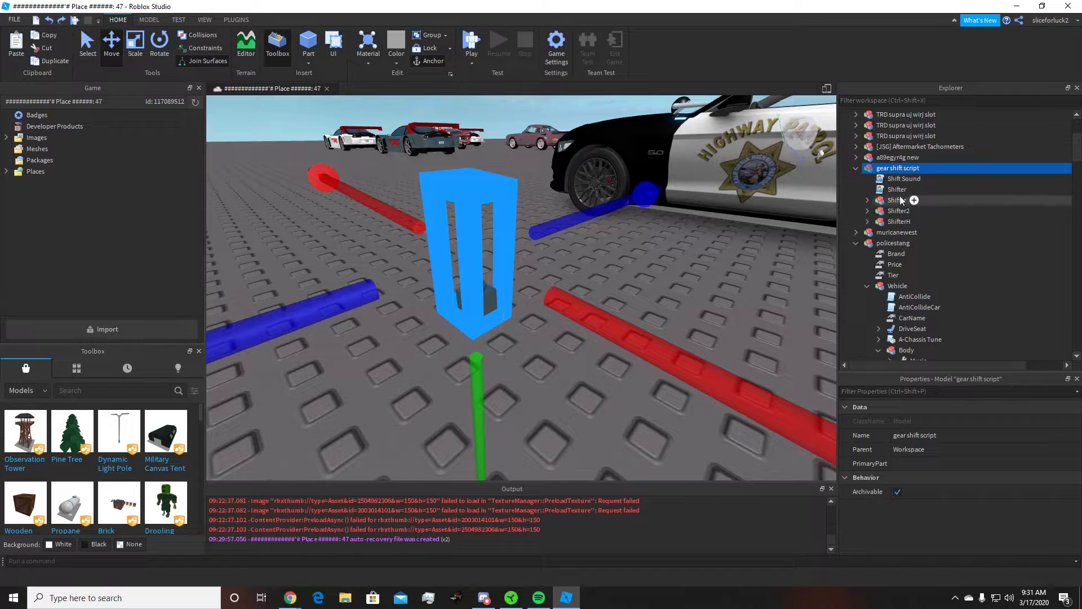
{"action": "left_click", "coordinate": [890, 200]}
{"action": "left_click", "coordinate": [892, 210]}
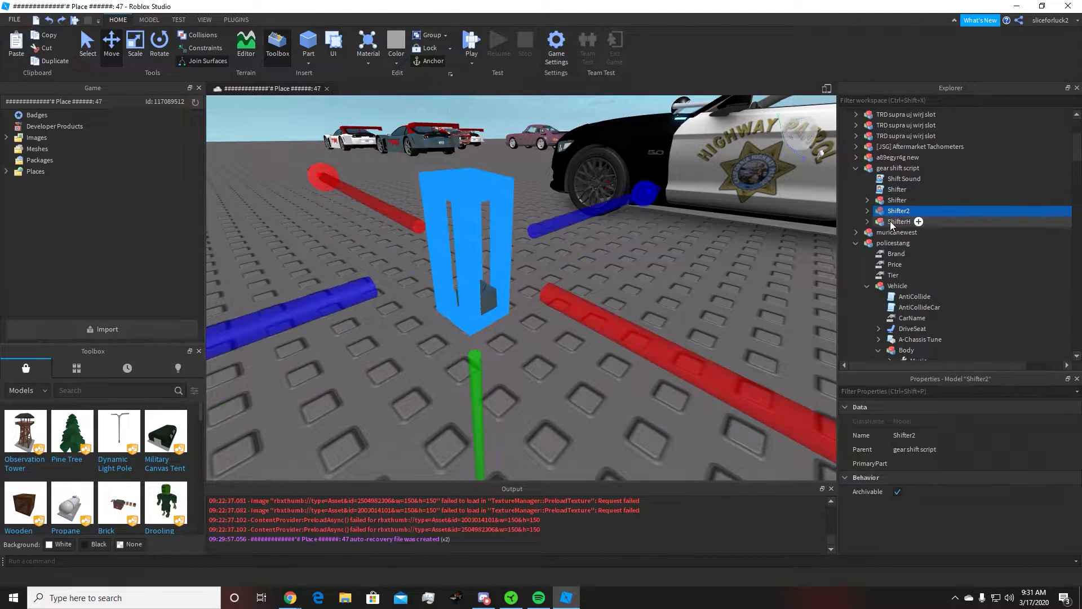
{"action": "left_click", "coordinate": [890, 221]}
{"action": "left_click", "coordinate": [890, 201]}
{"action": "left_click", "coordinate": [880, 189]}
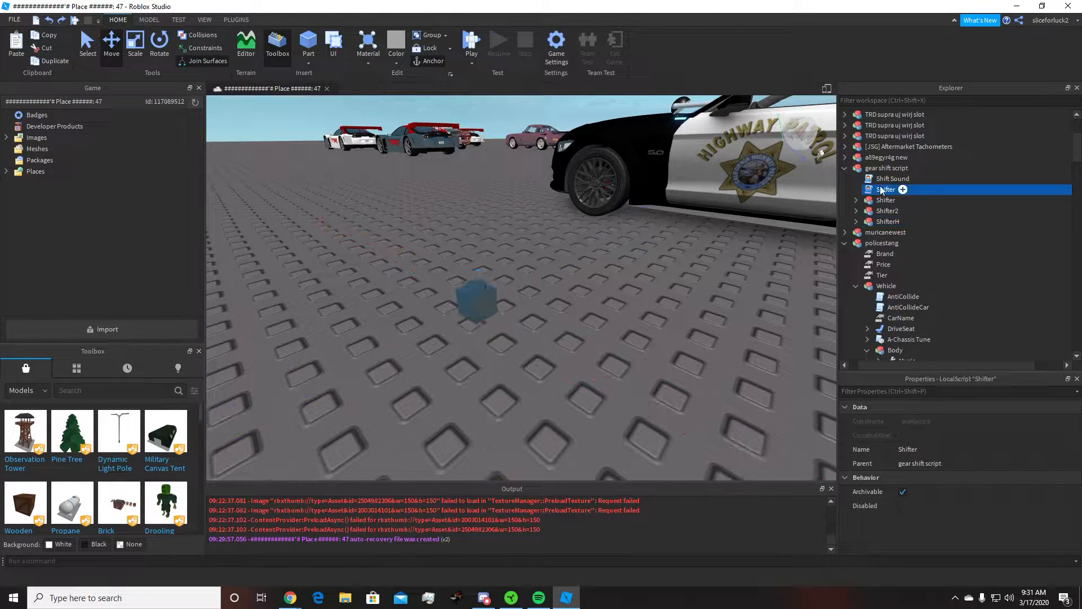
{"action": "left_click", "coordinate": [883, 179]}
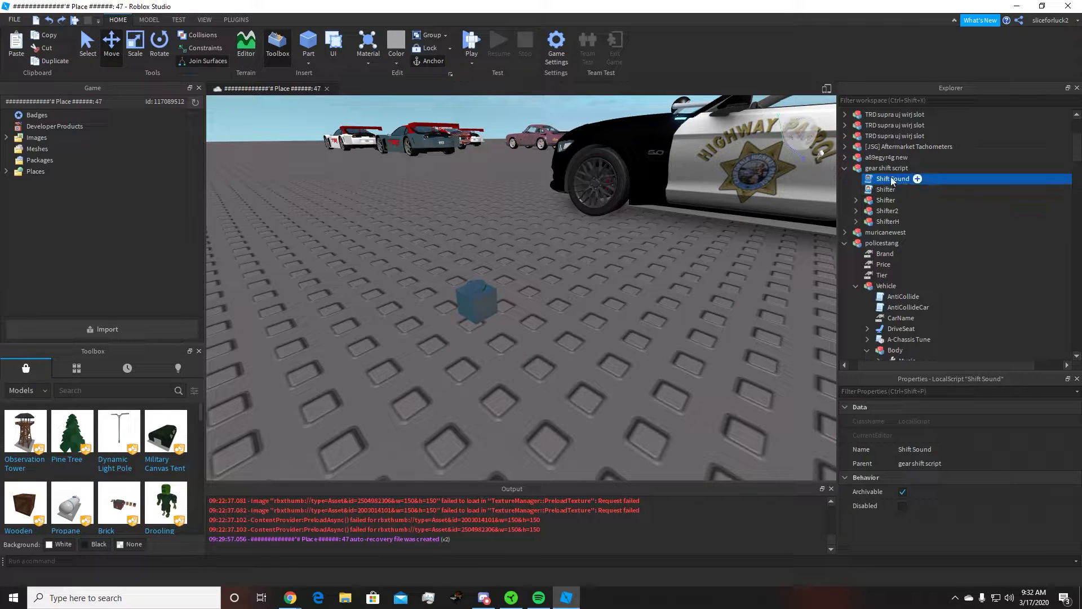
Copy both the Shift Sound and Shifter scripts from the gear shift script model.
{"action": "right_click_drag", "start_coordinate": [570, 230], "coordinate": [583, 227]}
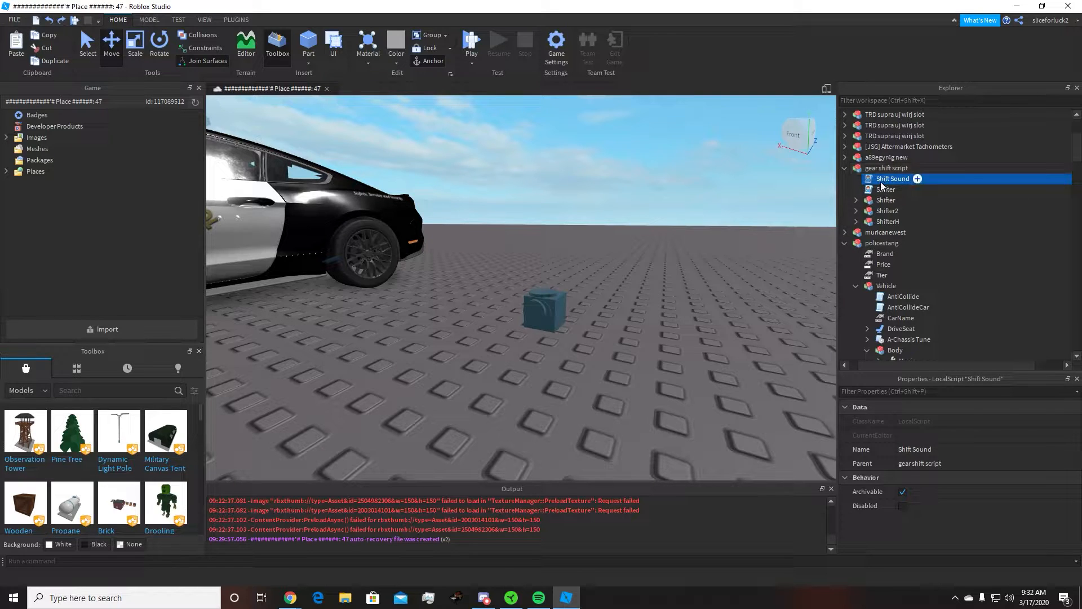
{"action": "left_click", "coordinate": [893, 188]}
{"action": "left_click", "coordinate": [890, 178]}
{"action": "left_click", "coordinate": [883, 189]}
{"action": "left_click", "coordinate": [884, 183]}
{"action": "left_click", "coordinate": [882, 189], "text": "ctrl"}
{"action": "right_click", "coordinate": [884, 184]}
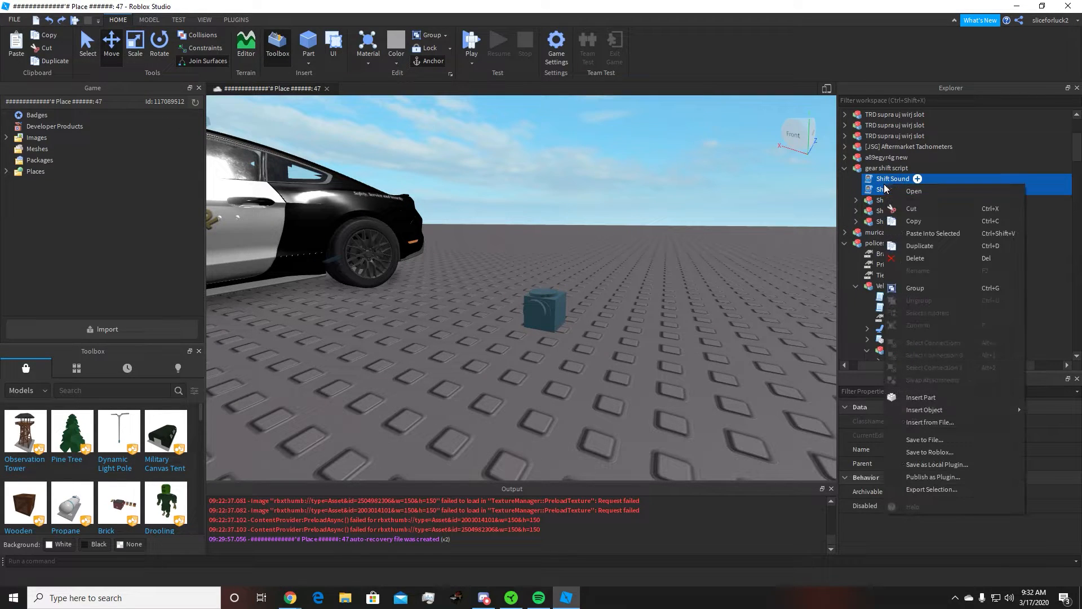
{"action": "left_click", "coordinate": [911, 220]}
Paste the copied scripts into the Plugins folder of the policestang's A-Chassis Tune.
{"action": "scroll", "coordinate": [880, 198], "scroll_direction": "down", "scroll_amount": 5}
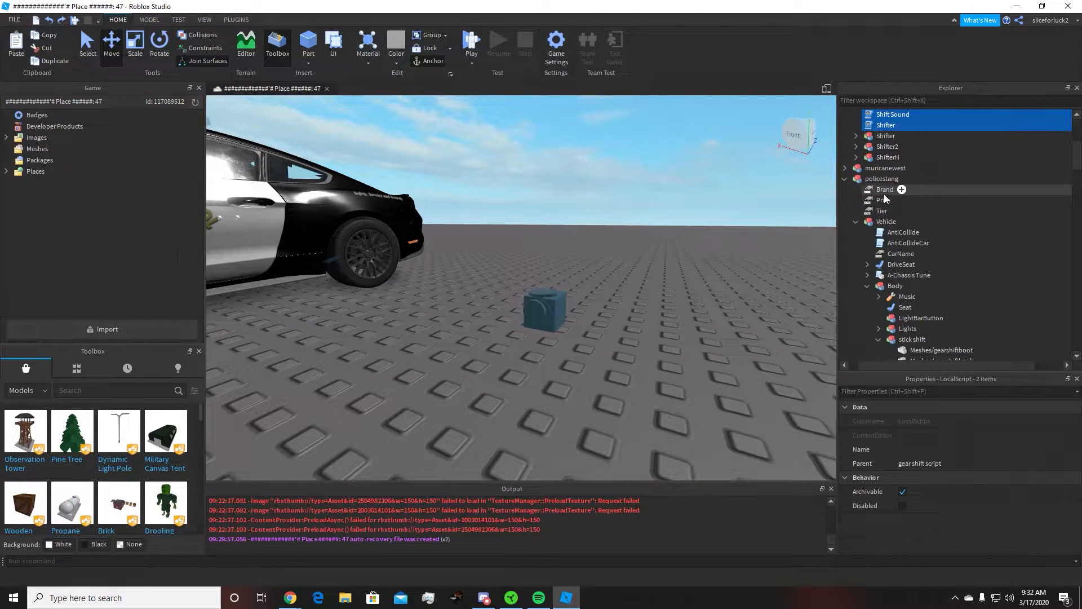
{"action": "scroll", "coordinate": [883, 195], "scroll_direction": "up", "scroll_amount": 1}
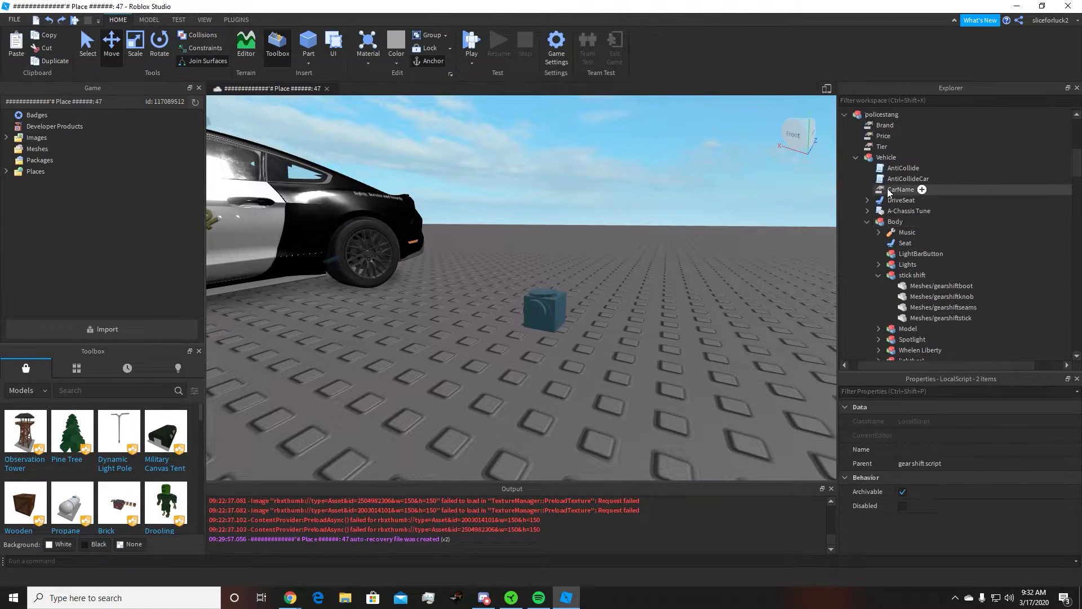
{"action": "left_click", "coordinate": [867, 211]}
{"action": "left_click", "coordinate": [885, 220]}
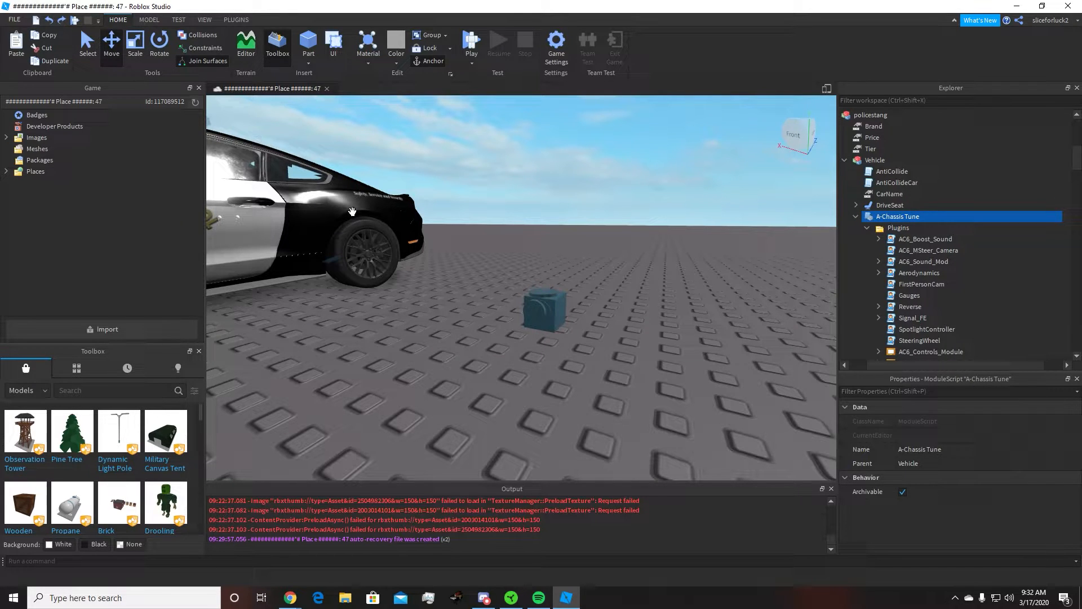
{"action": "right_click_drag", "start_coordinate": [353, 213], "coordinate": [390, 208]}
{"action": "right_click_drag", "start_coordinate": [625, 194], "coordinate": [707, 217]}
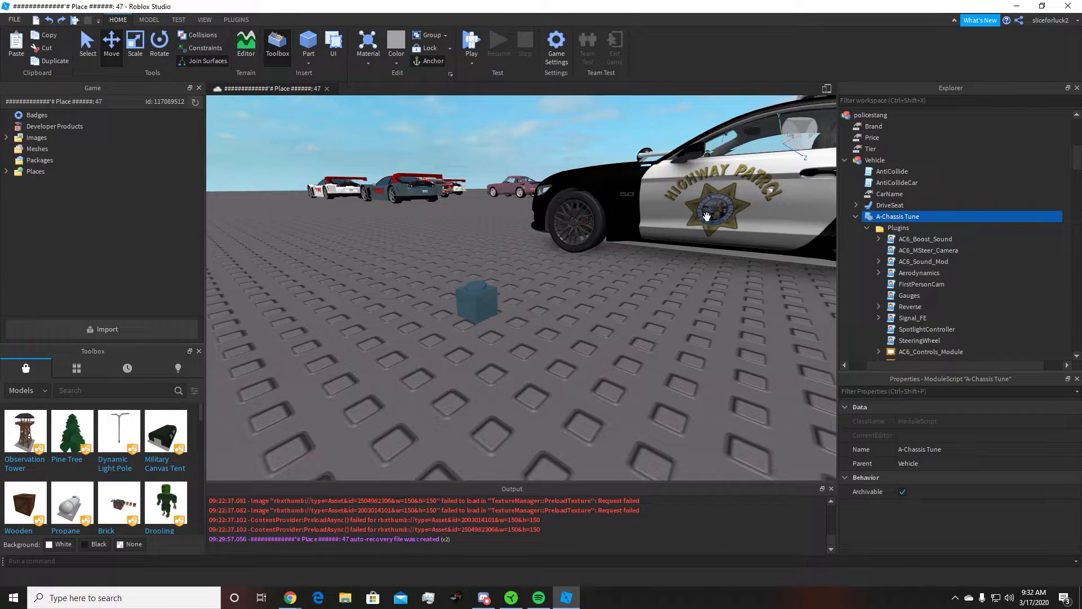
{"action": "right_click", "coordinate": [889, 228]}
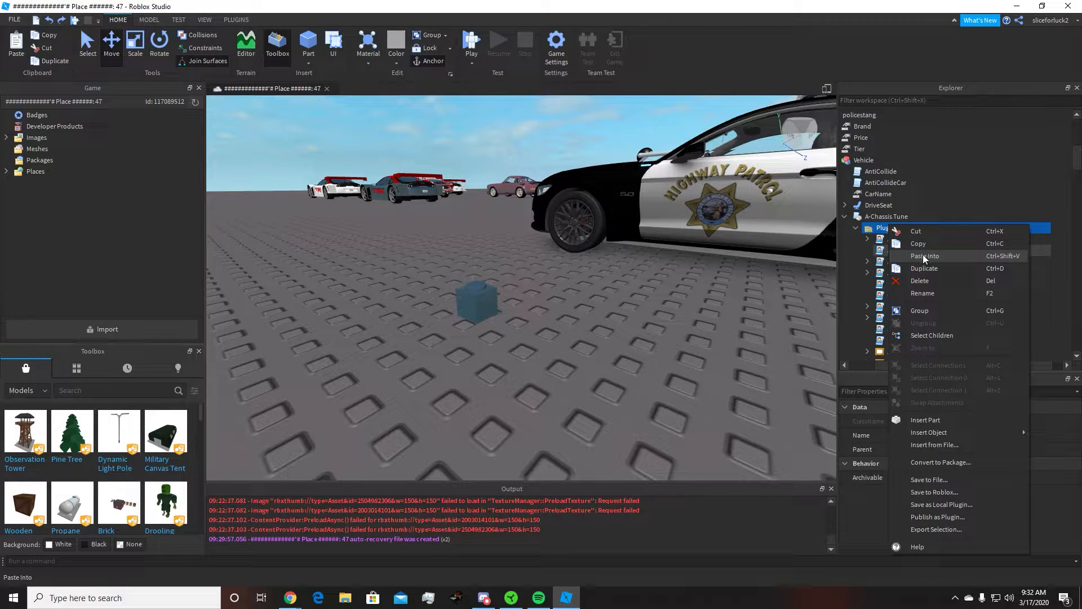
{"action": "left_click", "coordinate": [922, 255]}
Check the pasted Shift Sound and Shifter scripts in the police car's Plugins folder.
{"action": "scroll", "coordinate": [877, 270], "scroll_direction": "up", "scroll_amount": 3}
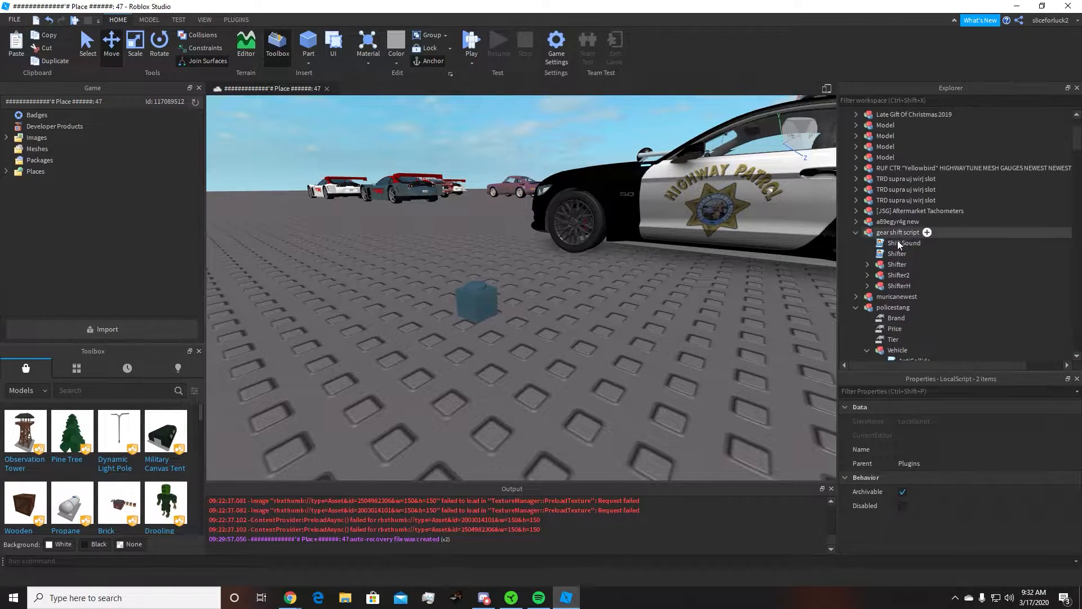
{"action": "scroll", "coordinate": [923, 214], "scroll_direction": "down", "scroll_amount": 7}
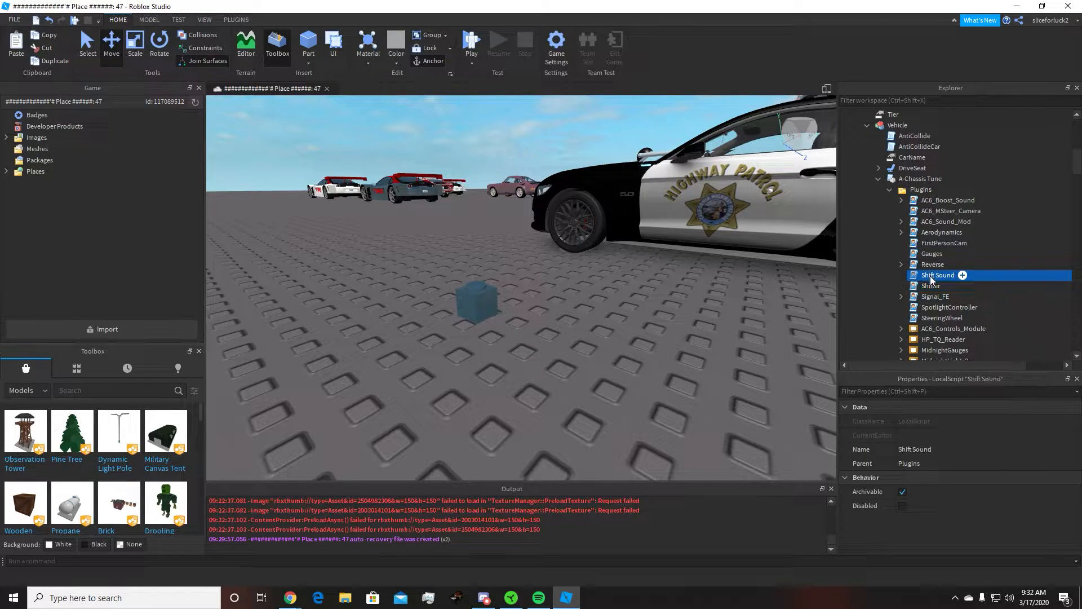
{"action": "left_click", "coordinate": [920, 275]}
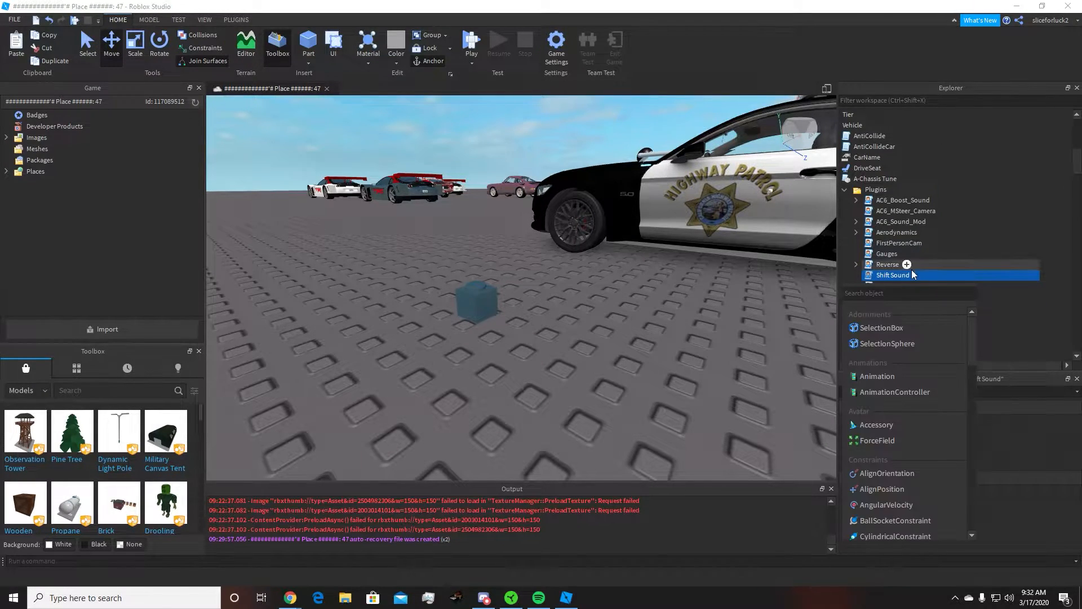
{"action": "left_click", "coordinate": [889, 278]}
{"action": "left_click", "coordinate": [874, 286]}
{"action": "left_click", "coordinate": [889, 275]}
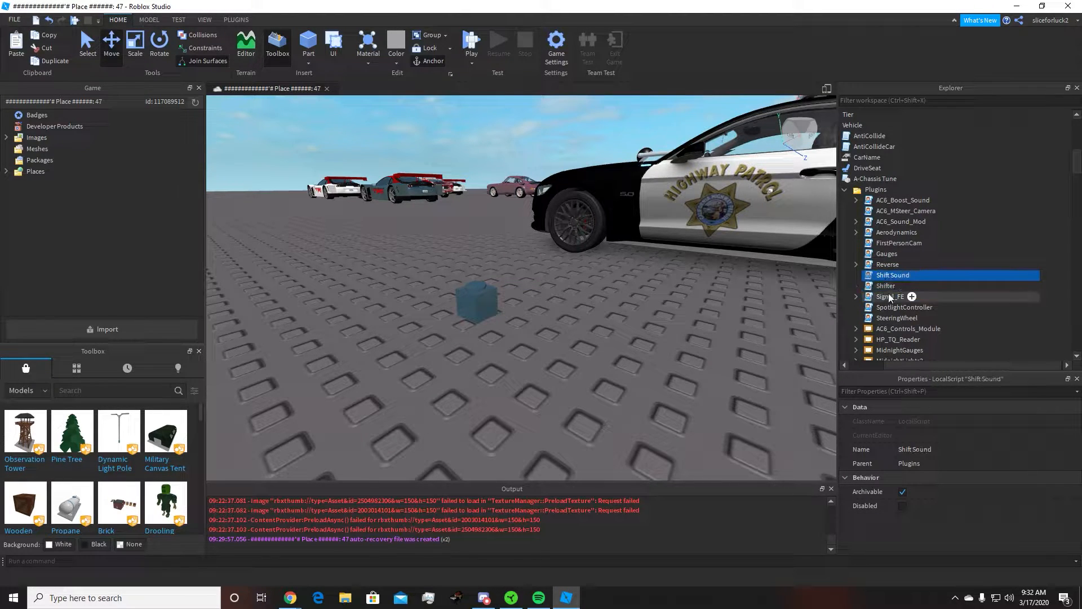
{"action": "scroll", "coordinate": [930, 307], "scroll_direction": "up", "scroll_amount": 3}
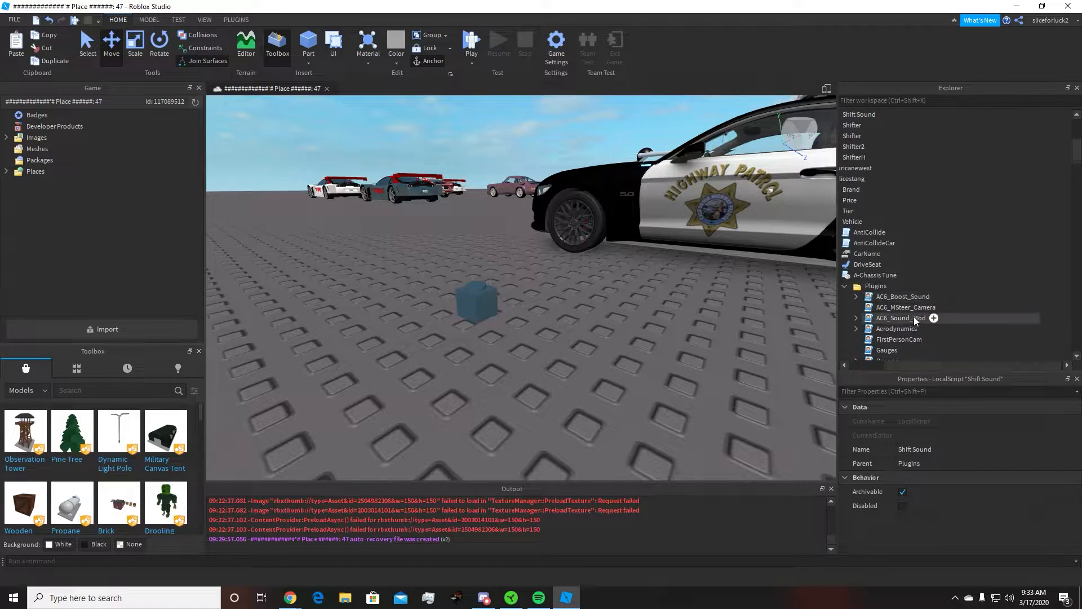
Delete the original Shift Sound and Shifter scripts from the gear shift script model.
{"action": "left_click", "coordinate": [489, 305]}
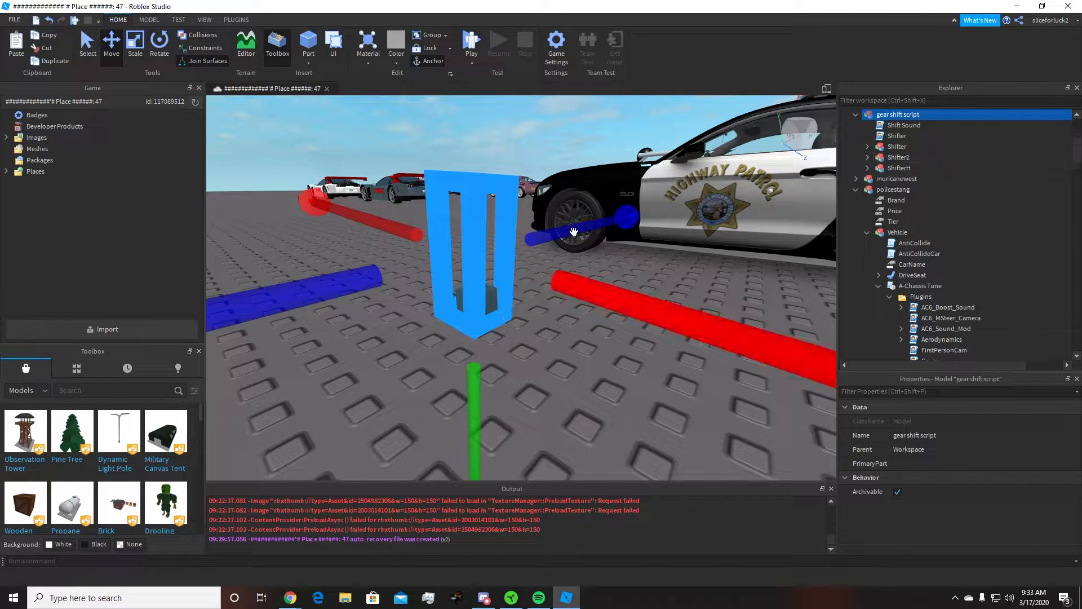
{"action": "key", "text": "f"}
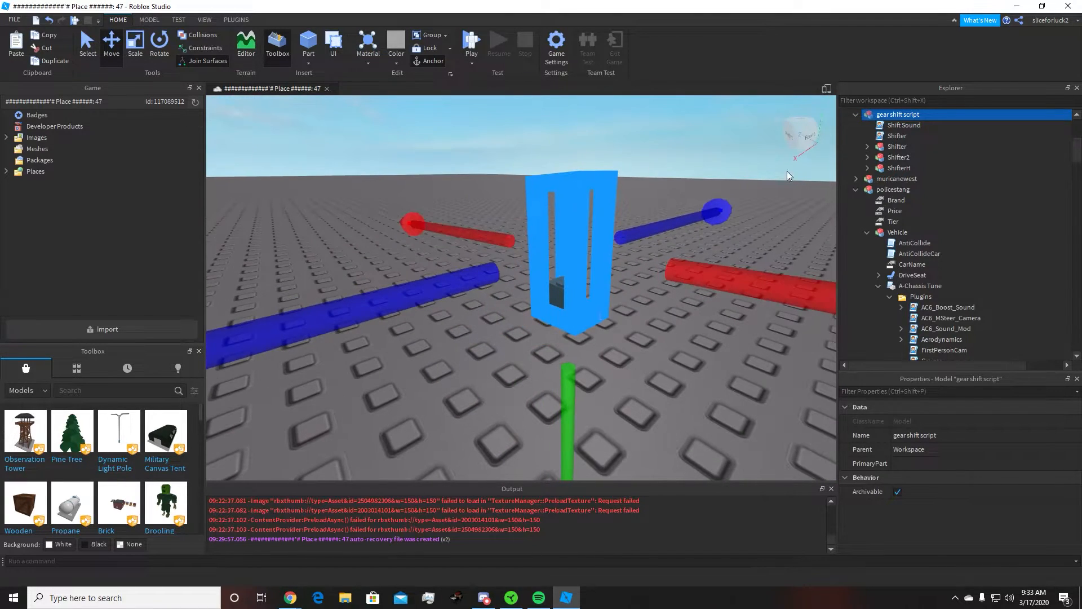
{"action": "left_click", "coordinate": [902, 125]}
{"action": "left_click", "coordinate": [882, 138], "text": "shift"}
{"action": "key", "text": "Delete"}
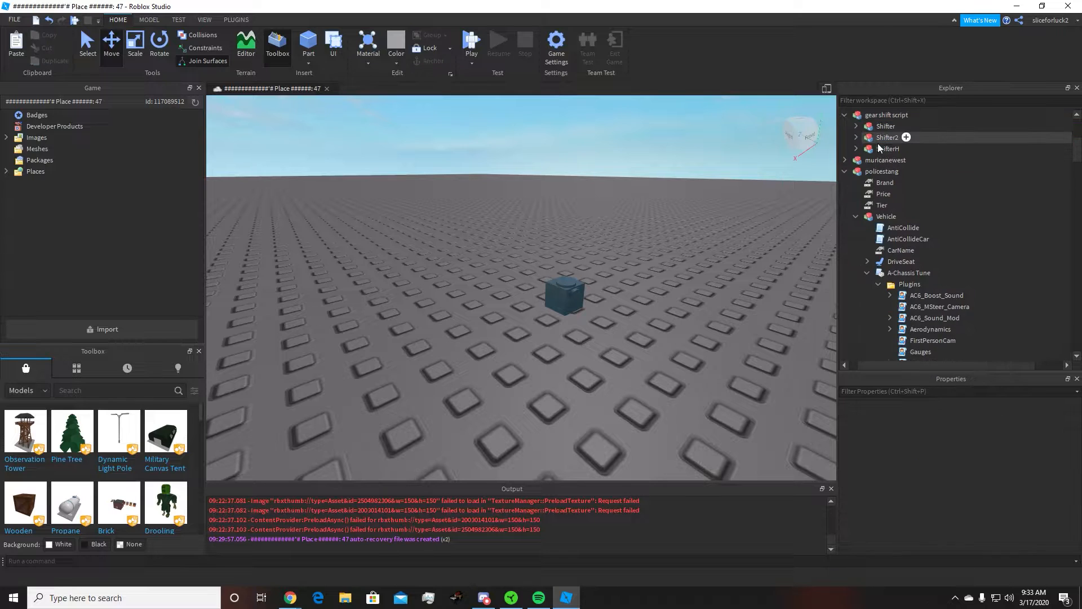
Move the Shifter and Shifter2 models from the gear shift script model into the policestang's Misc group.
{"action": "left_click", "coordinate": [881, 125]}
{"action": "right_click_drag", "start_coordinate": [557, 137], "coordinate": [491, 182]}
{"action": "left_click", "coordinate": [878, 140], "text": "shift"}
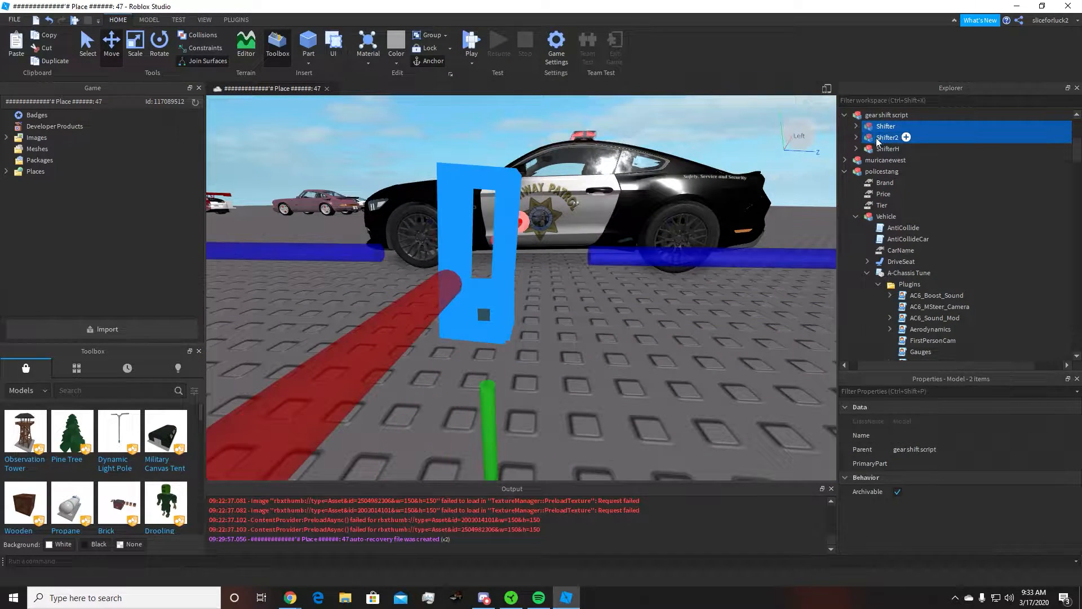
{"action": "right_click_drag", "start_coordinate": [733, 157], "coordinate": [613, 201]}
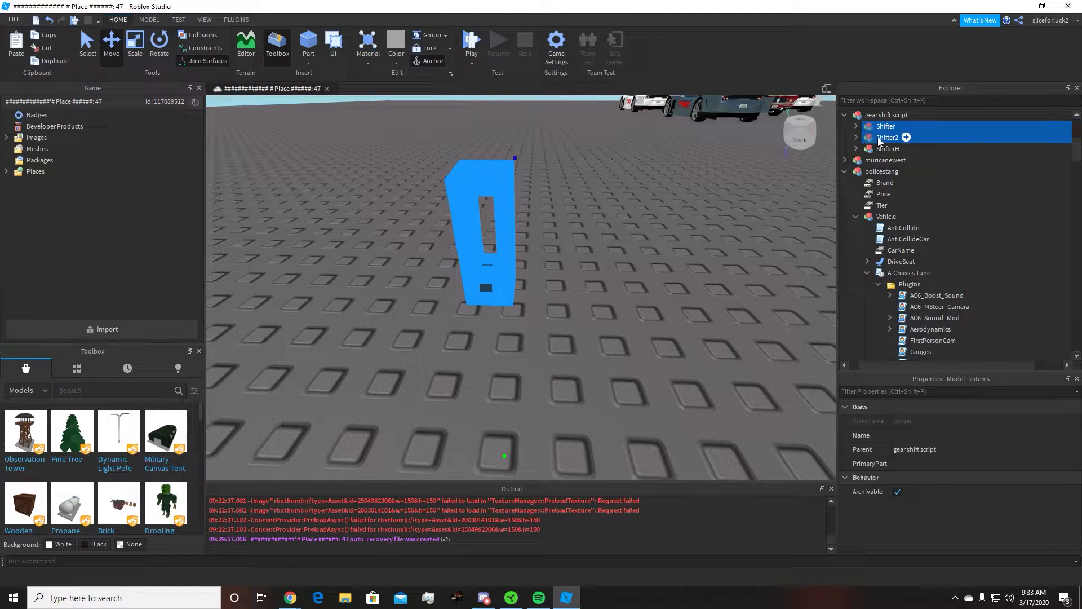
{"action": "left_click_drag", "start_coordinate": [882, 133], "coordinate": [881, 279]}
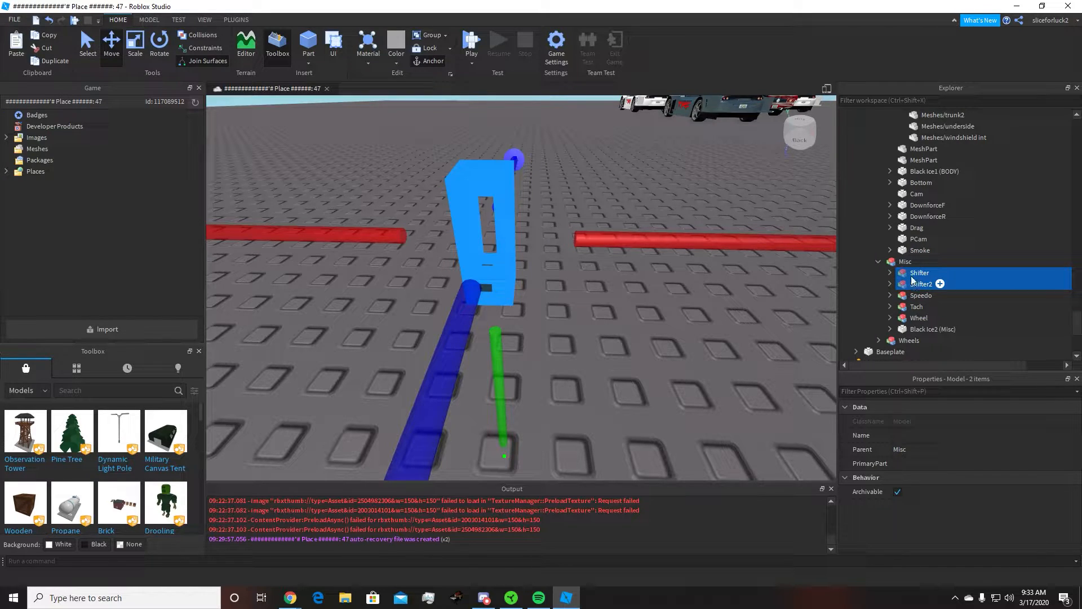
Examine the Shifter model's block beside the car and its parts in the Misc group.
{"action": "right_click_drag", "start_coordinate": [445, 225], "coordinate": [555, 202]}
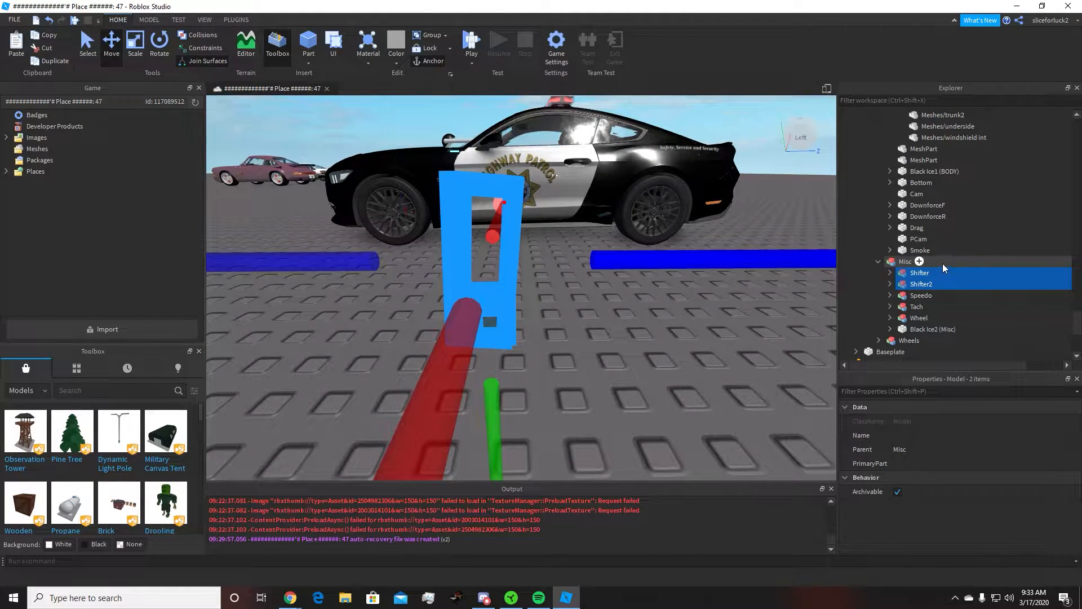
{"action": "scroll", "coordinate": [943, 263], "scroll_direction": "up", "scroll_amount": 10}
{"action": "left_click", "coordinate": [685, 181]}
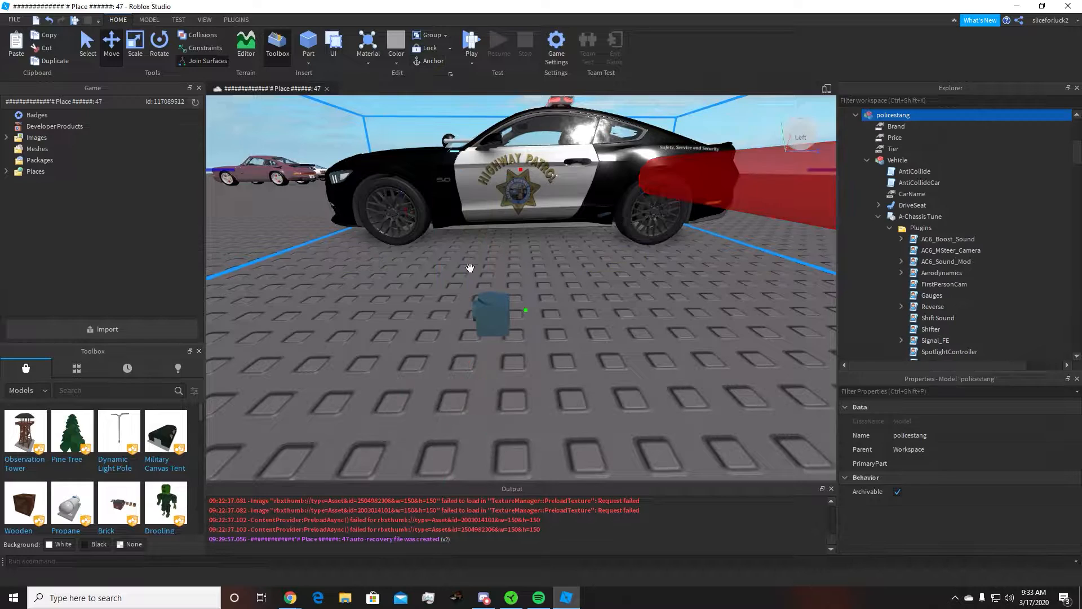
{"action": "left_click", "coordinate": [499, 311]}
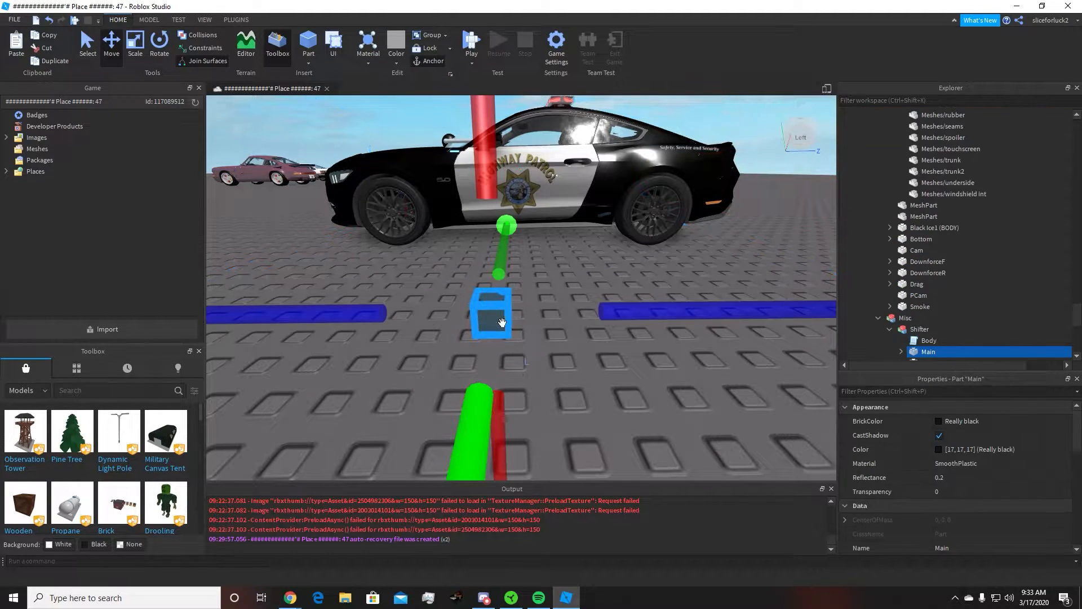
{"action": "left_click", "coordinate": [917, 296]}
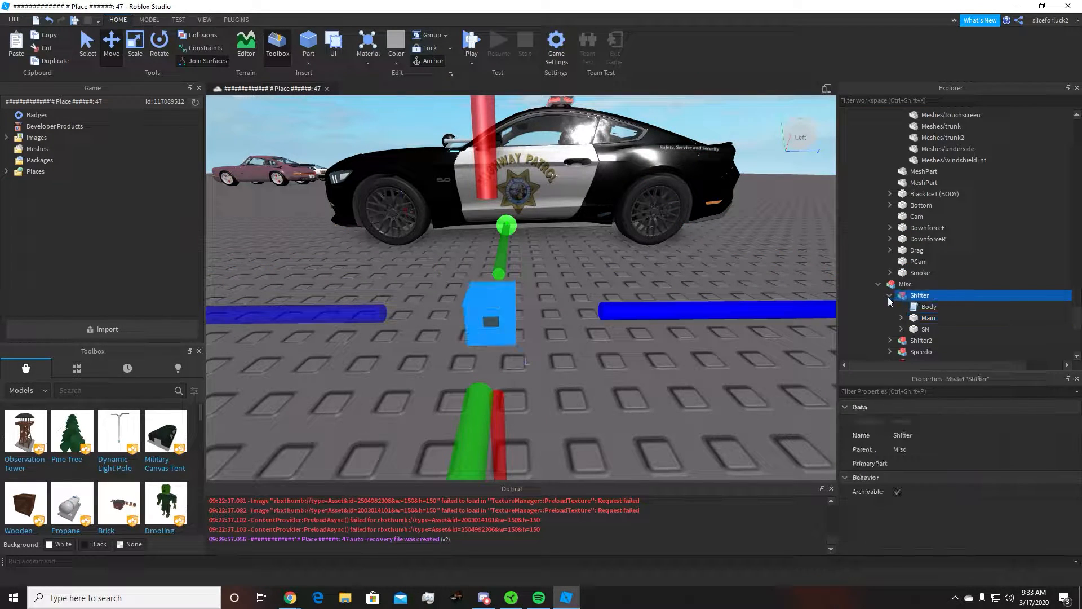
Move the ShifterH model from the gear shift script model into the policestang's Body group.
{"action": "scroll", "coordinate": [866, 287], "scroll_direction": "up", "scroll_amount": 10}
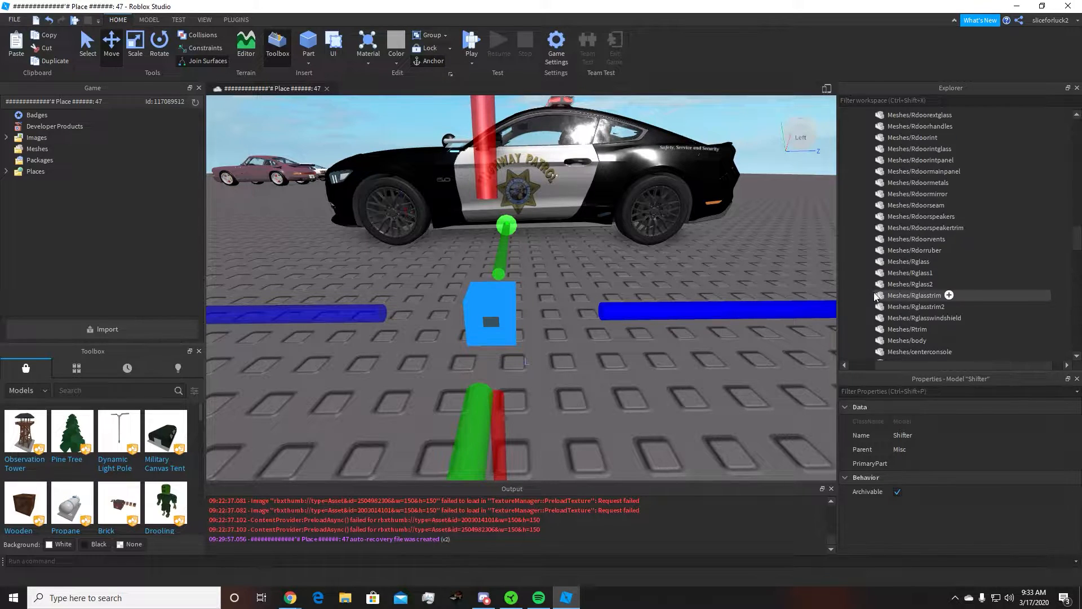
{"action": "scroll", "coordinate": [882, 287], "scroll_direction": "up", "scroll_amount": 7}
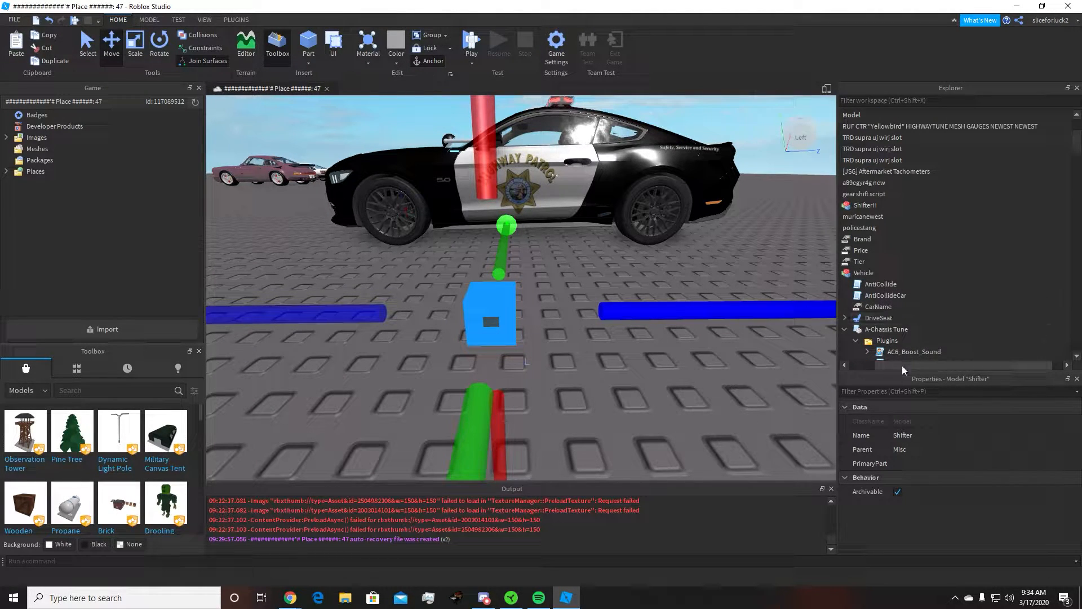
{"action": "left_click_drag", "start_coordinate": [902, 365], "coordinate": [886, 364]}
{"action": "left_click", "coordinate": [871, 194]}
{"action": "right_click_drag", "start_coordinate": [681, 221], "coordinate": [681, 220]}
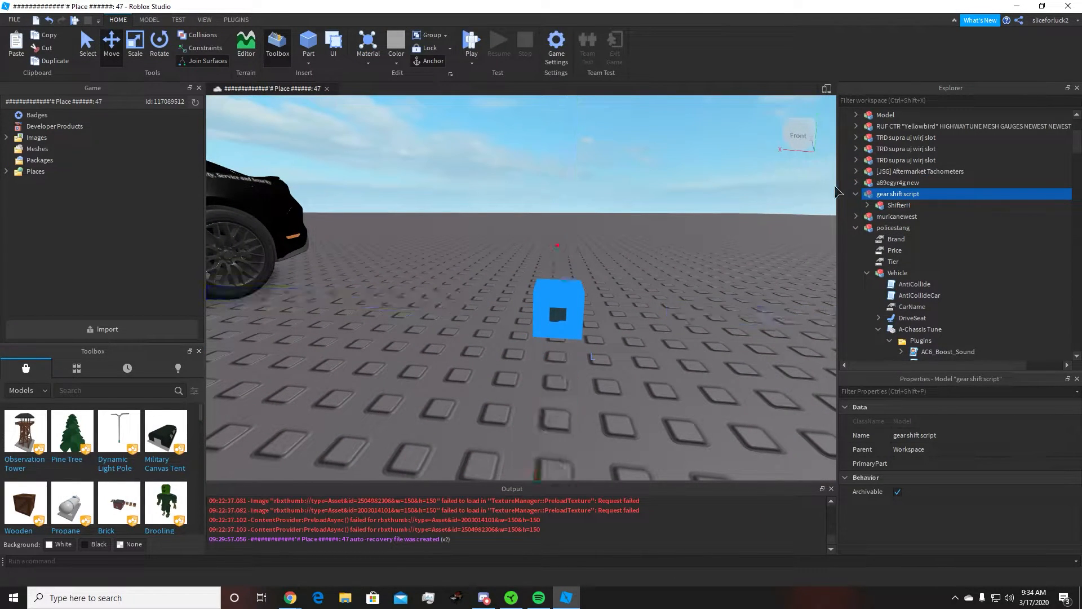
{"action": "left_click", "coordinate": [892, 205]}
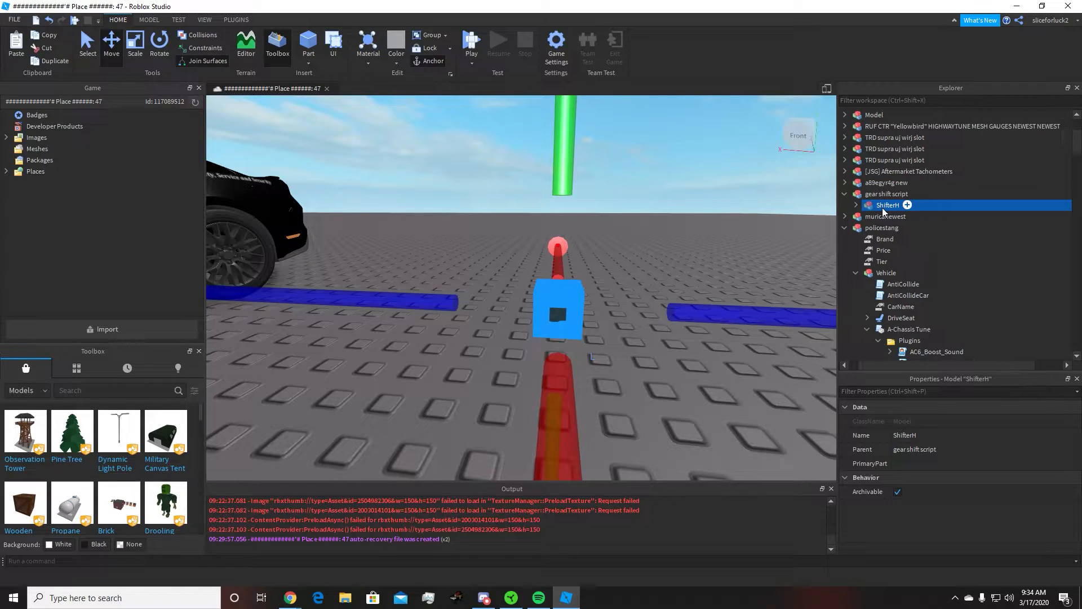
{"action": "left_click_drag", "start_coordinate": [886, 217], "coordinate": [898, 244]}
{"action": "scroll", "coordinate": [919, 247], "scroll_direction": "down", "scroll_amount": 2}
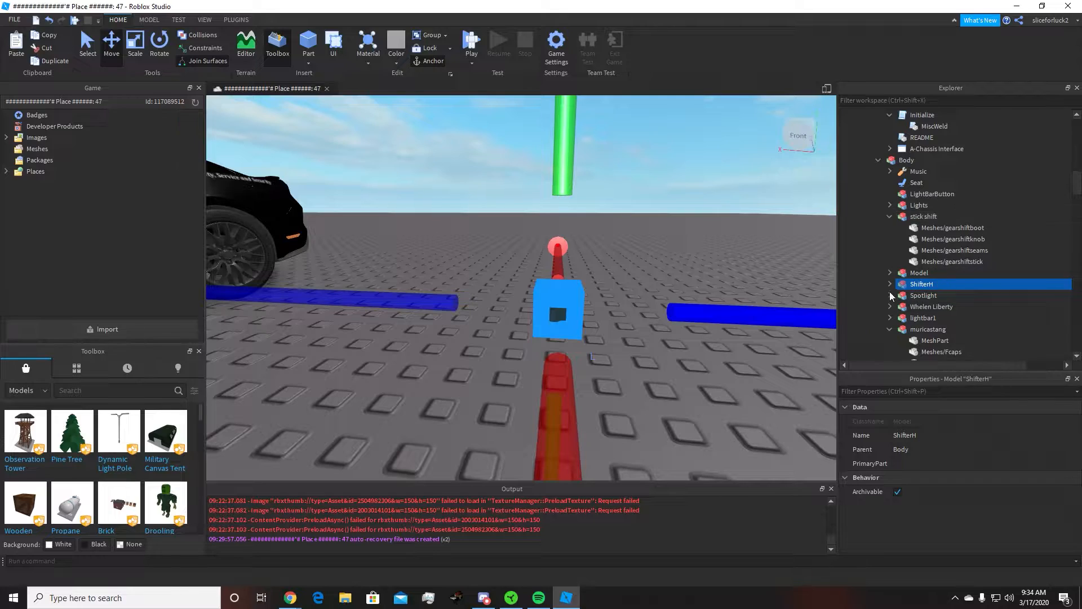
{"action": "right_click_drag", "start_coordinate": [657, 230], "coordinate": [654, 225]}
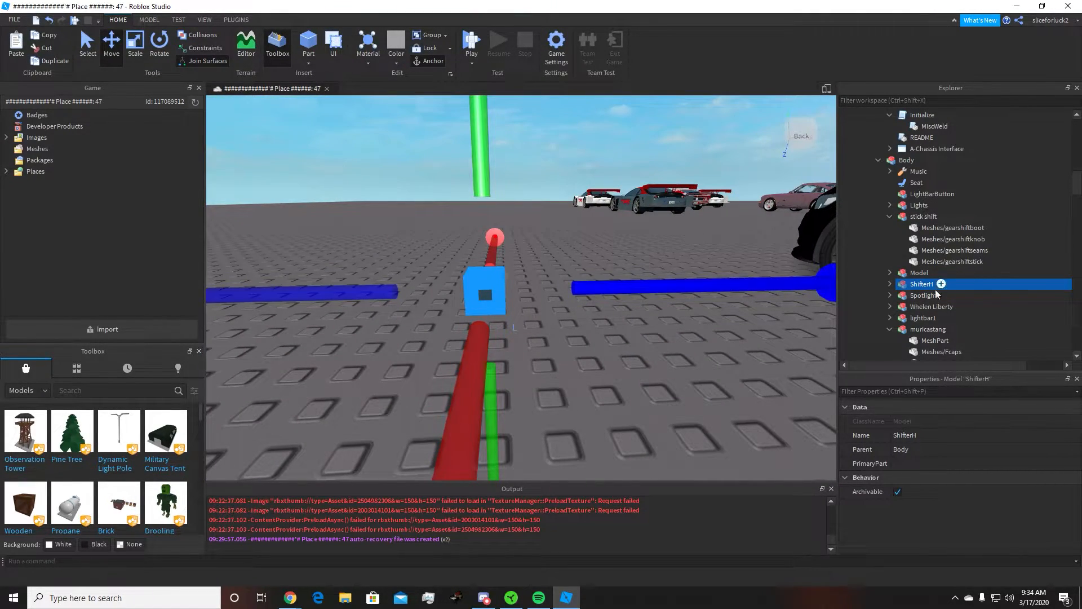
Move ShifterH, Shifter and Shifter2 together into the police car's cabin, over the stick shift on the centre console.
{"action": "scroll", "coordinate": [878, 311], "scroll_direction": "down", "scroll_amount": 10}
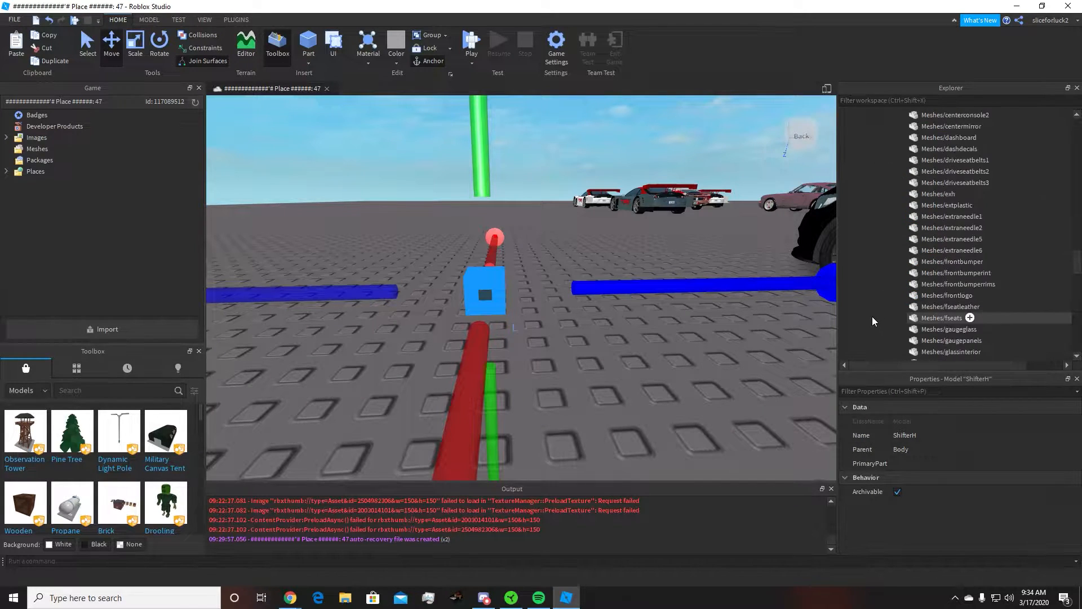
{"action": "scroll", "coordinate": [873, 316], "scroll_direction": "down", "scroll_amount": 10}
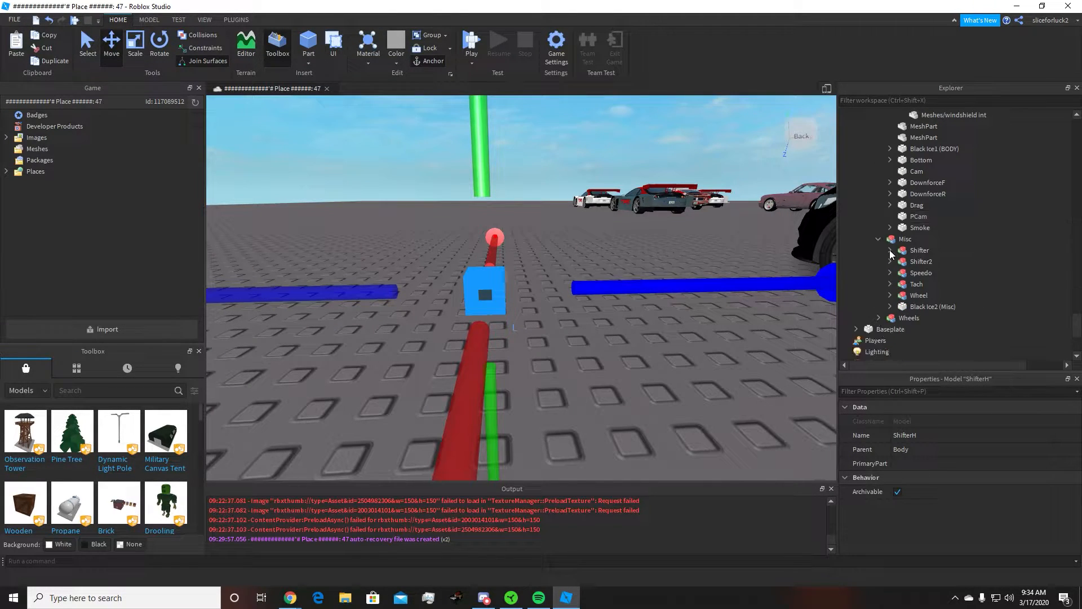
{"action": "scroll", "coordinate": [890, 249], "scroll_direction": "down", "scroll_amount": 2}
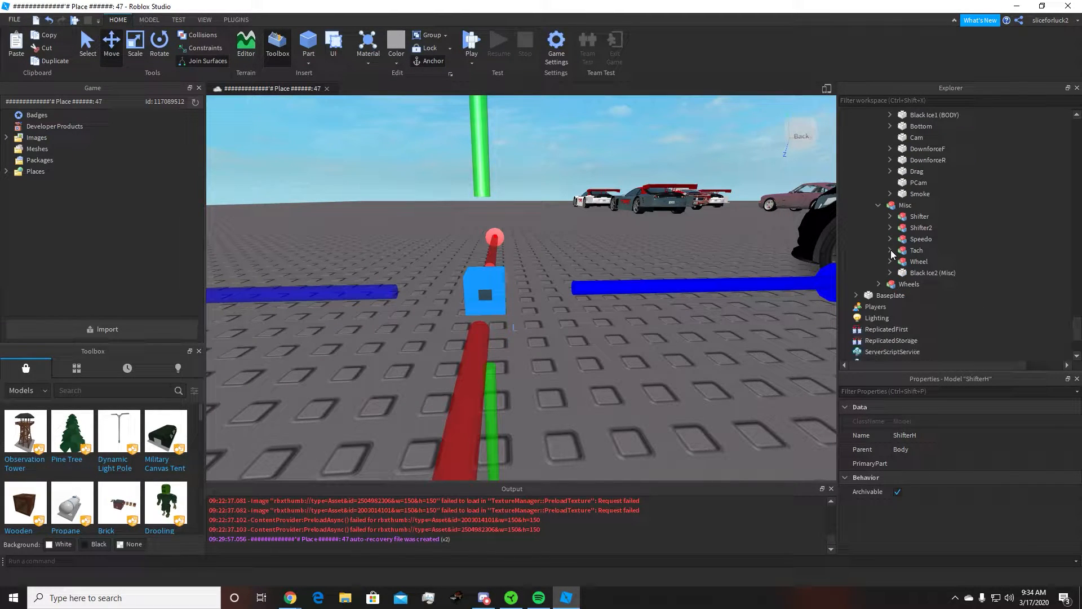
{"action": "left_click", "coordinate": [907, 219], "text": "ctrl"}
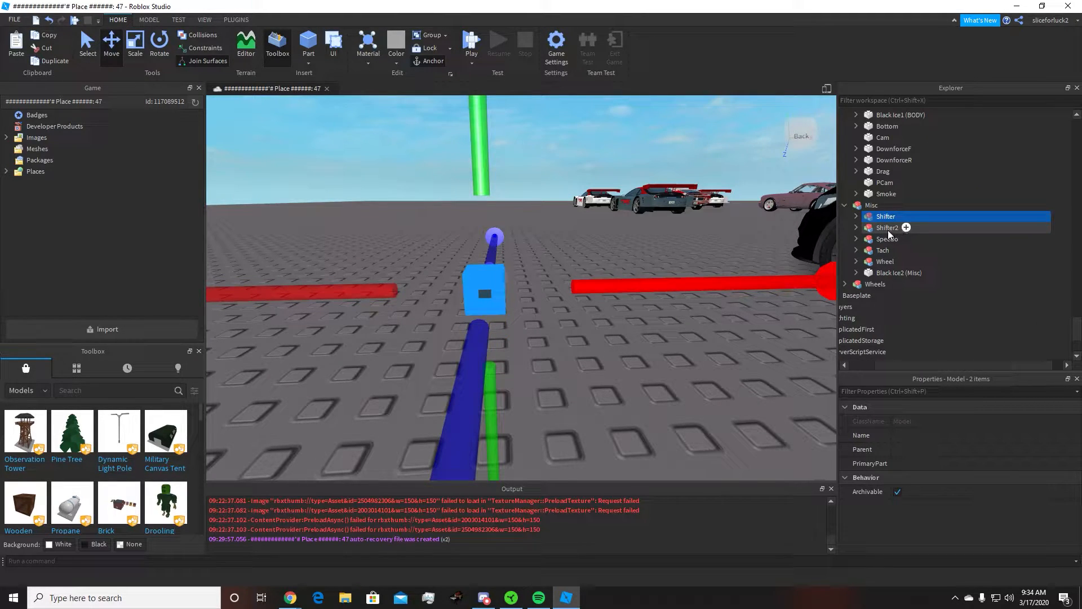
{"action": "left_click", "coordinate": [887, 227], "text": "ctrl"}
{"action": "key", "text": "f"}
{"action": "right_click_drag", "start_coordinate": [513, 255], "coordinate": [513, 255]}
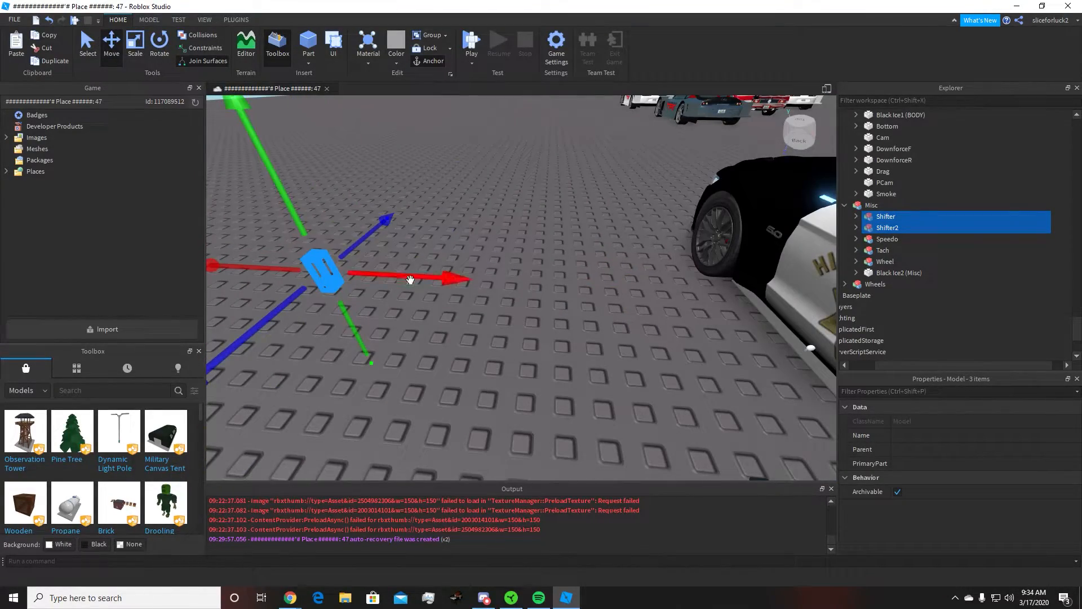
{"action": "scroll", "coordinate": [466, 280], "scroll_direction": "up", "scroll_amount": 10}
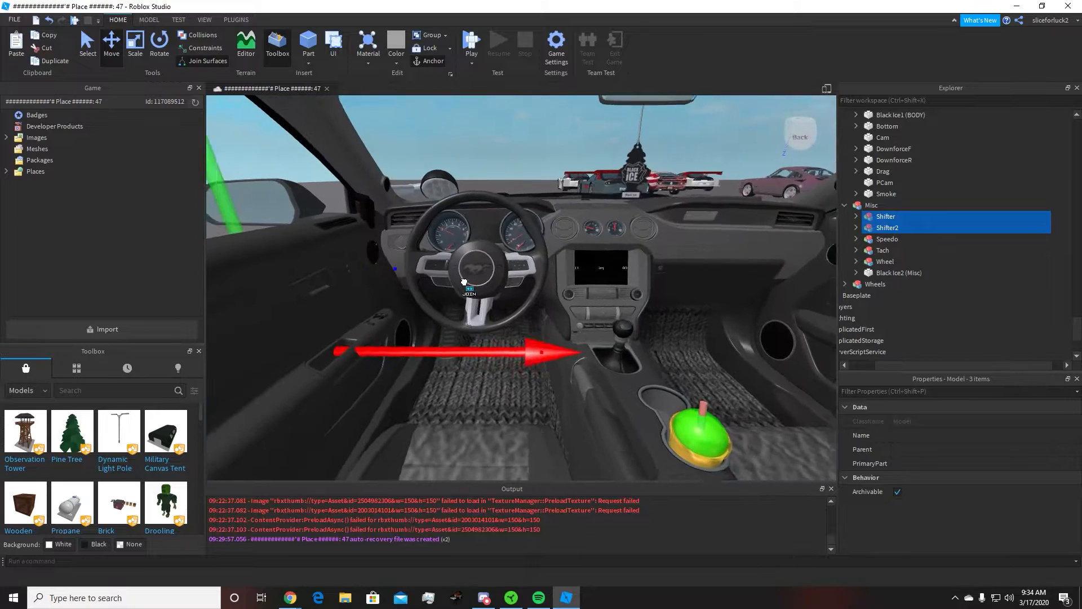
{"action": "right_click_drag", "start_coordinate": [464, 281], "coordinate": [507, 293]}
{"action": "left_click_drag", "start_coordinate": [563, 372], "coordinate": [781, 318]}
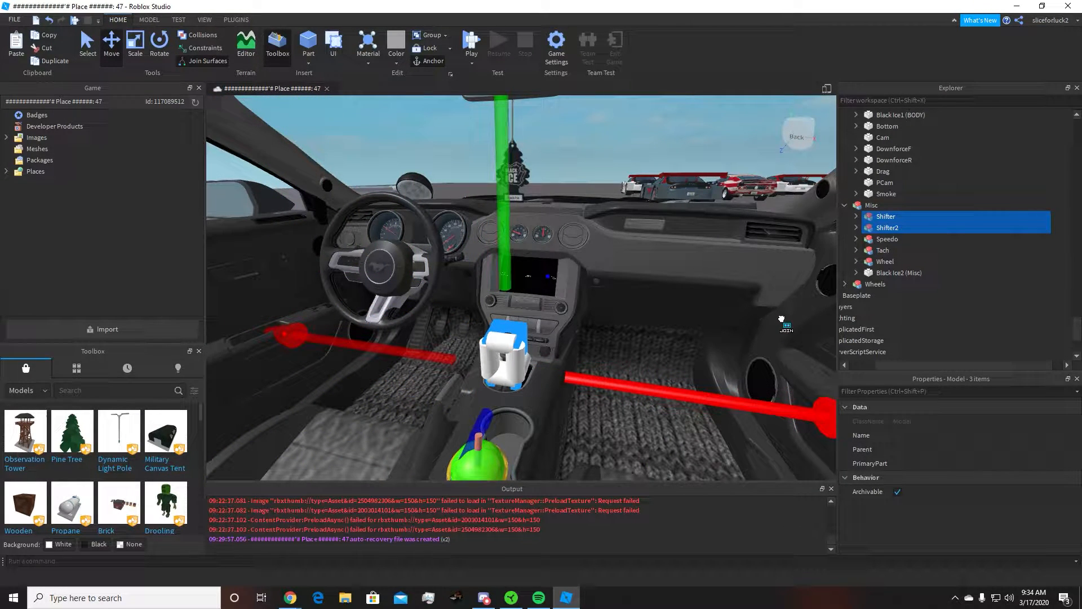
{"action": "key", "text": "d"}
{"action": "right_click_drag", "start_coordinate": [667, 347], "coordinate": [686, 372]}
{"action": "key", "text": "w"}
{"action": "right_click_drag", "start_coordinate": [528, 231], "coordinate": [642, 269]}
Examine the Shifter and Shifter2 models around the stick shift and expand both to show their parts.
{"action": "left_click", "coordinate": [877, 218]}
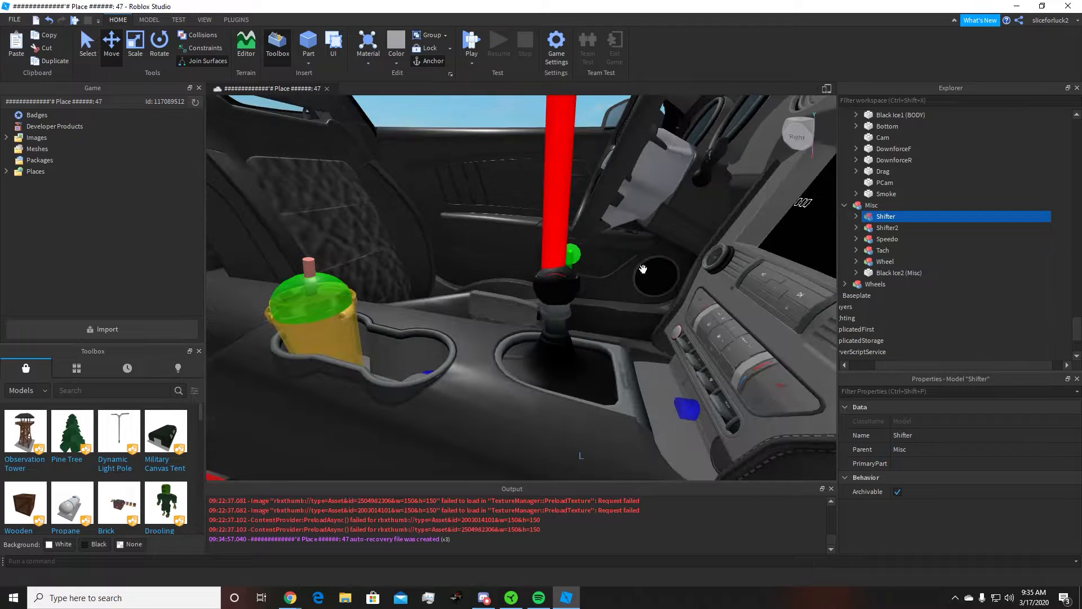
{"action": "left_click", "coordinate": [885, 227]}
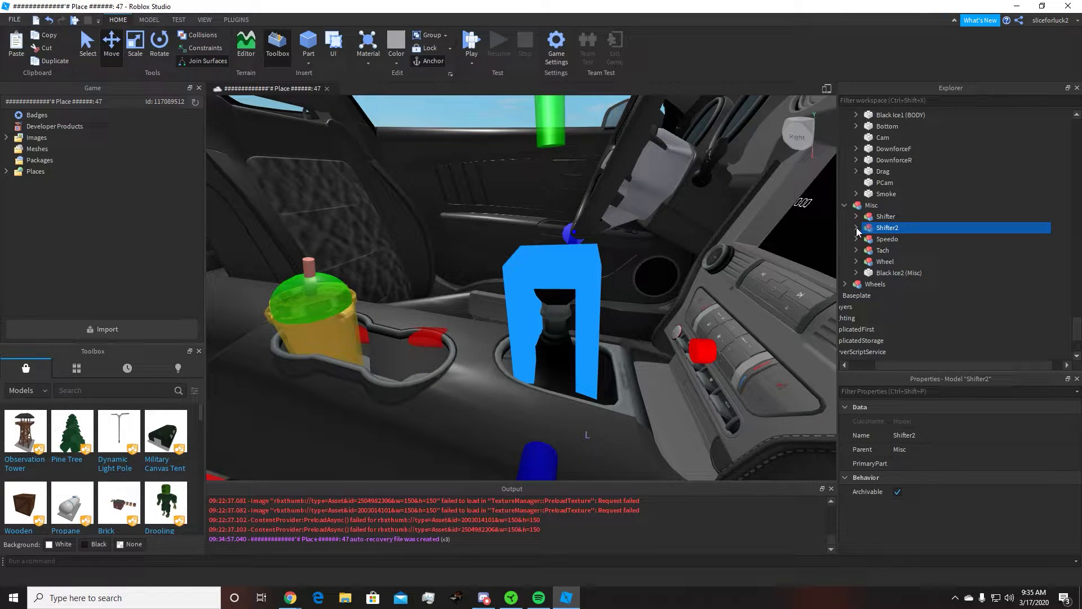
{"action": "left_click", "coordinate": [856, 228]}
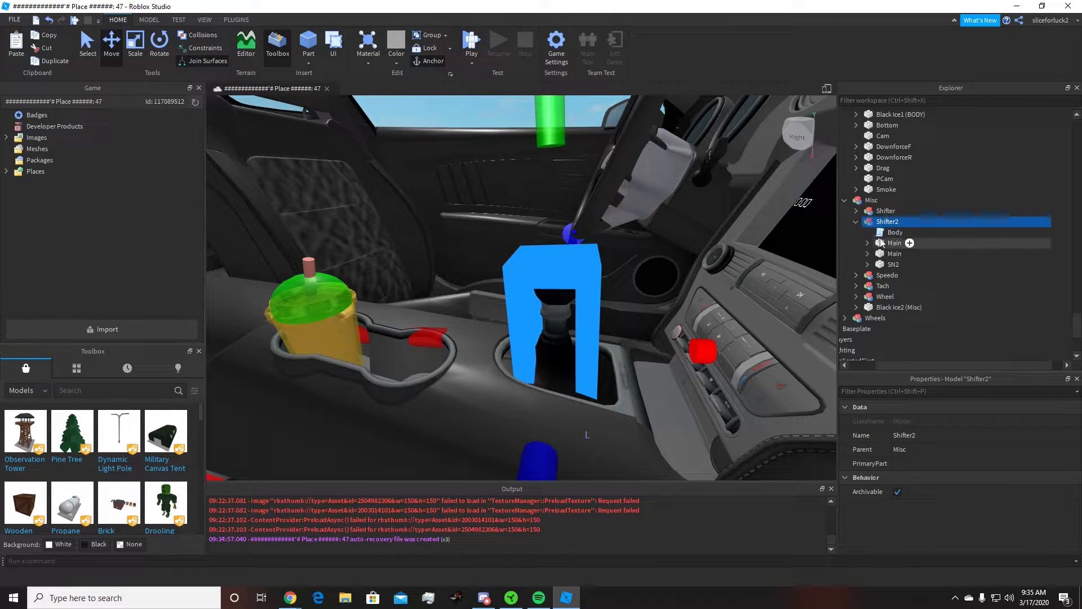
{"action": "left_click", "coordinate": [856, 211]}
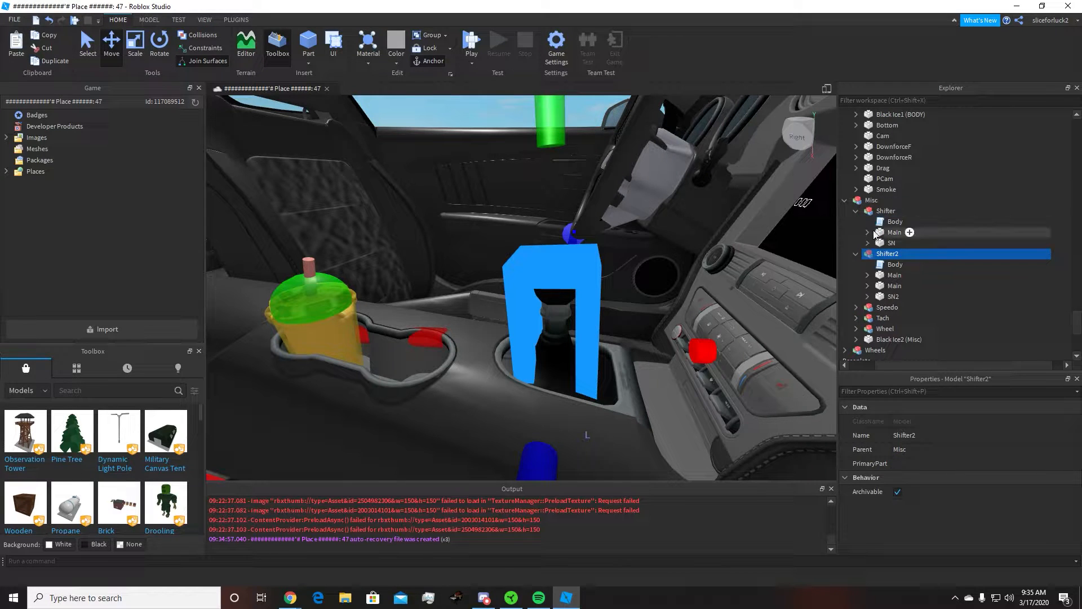
{"action": "right_click_drag", "start_coordinate": [529, 227], "coordinate": [553, 232]}
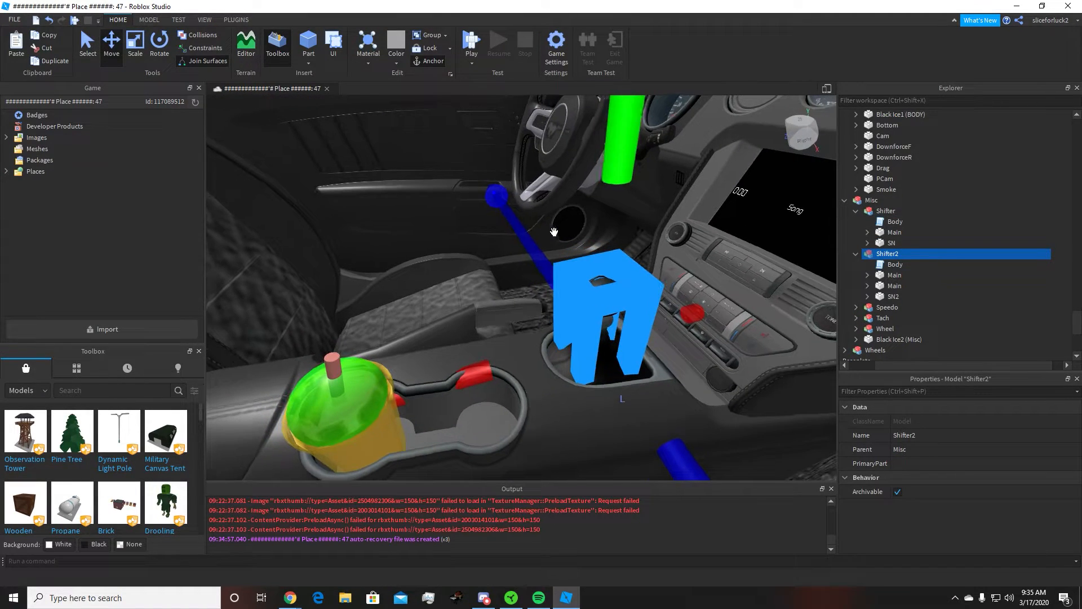
Check the Body scripts in Shifter and Shifter2 and the first Main part of Shifter2.
{"action": "left_click", "coordinate": [883, 221]}
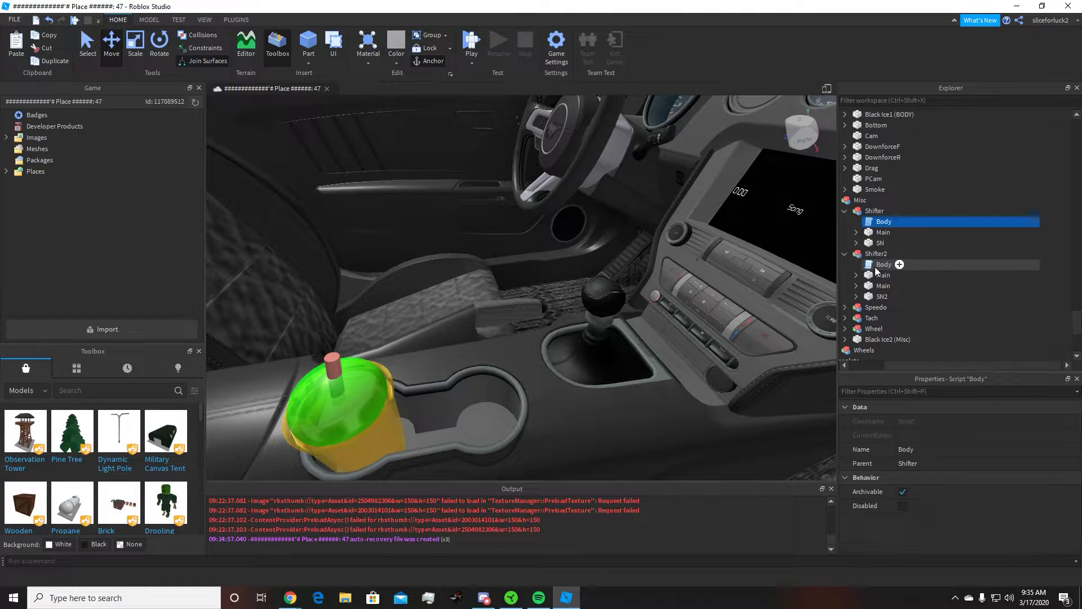
{"action": "left_click", "coordinate": [874, 266]}
{"action": "left_click_drag", "start_coordinate": [877, 218], "coordinate": [869, 256]}
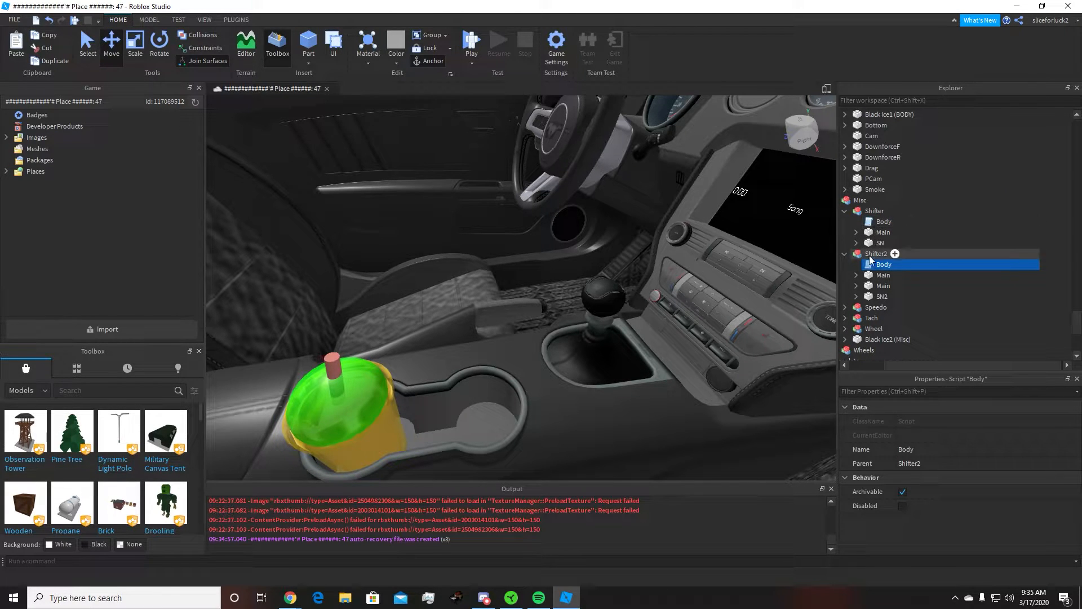
{"action": "right_click_drag", "start_coordinate": [677, 290], "coordinate": [586, 321]}
{"action": "left_click", "coordinate": [869, 277]}
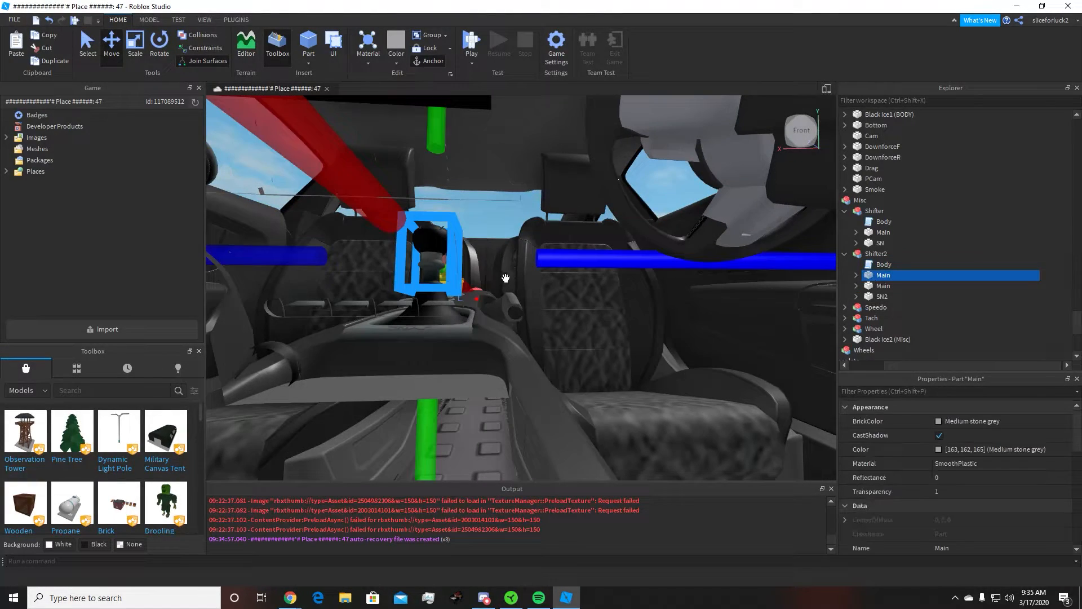
Try to raise Shifter2's black Main part vertically toward the gear knob.
{"action": "left_click", "coordinate": [898, 285]}
{"action": "right_click_drag", "start_coordinate": [458, 277], "coordinate": [535, 258]}
{"action": "right_click_drag", "start_coordinate": [607, 305], "coordinate": [608, 306]}
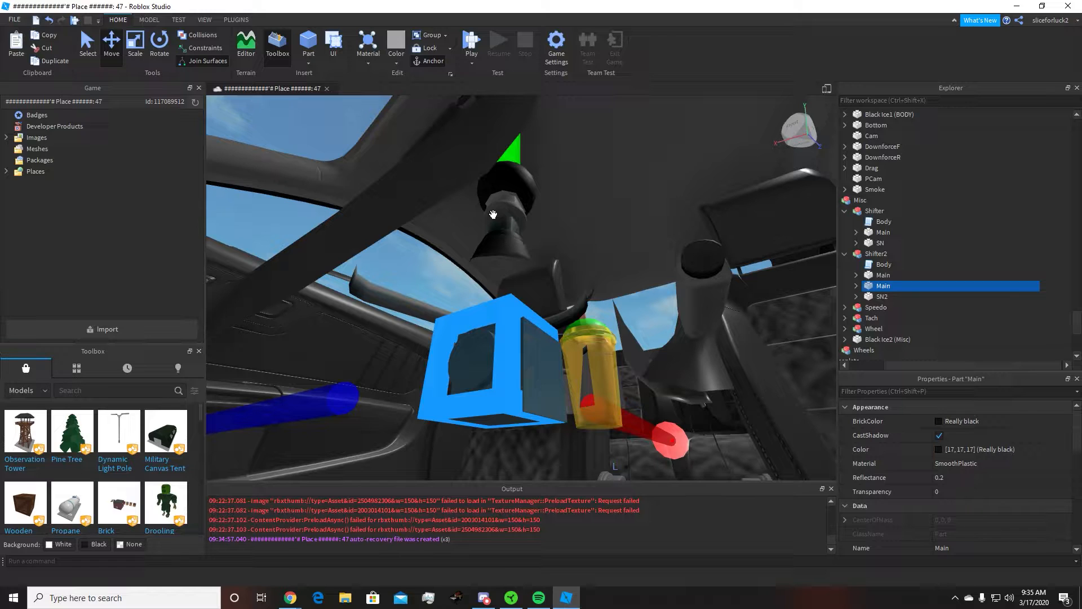
{"action": "right_click_drag", "start_coordinate": [516, 206], "coordinate": [516, 172]}
{"action": "left_click_drag", "start_coordinate": [504, 168], "coordinate": [512, 136]}
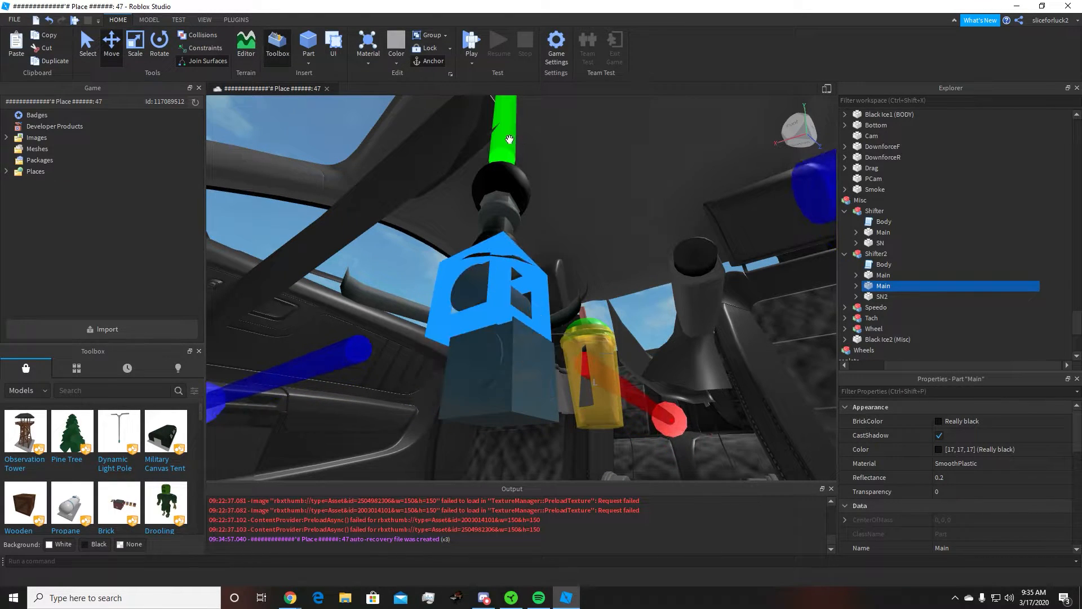
{"action": "key", "text": "ctrl+z"}
{"action": "right_click_drag", "start_coordinate": [471, 322], "coordinate": [471, 322]}
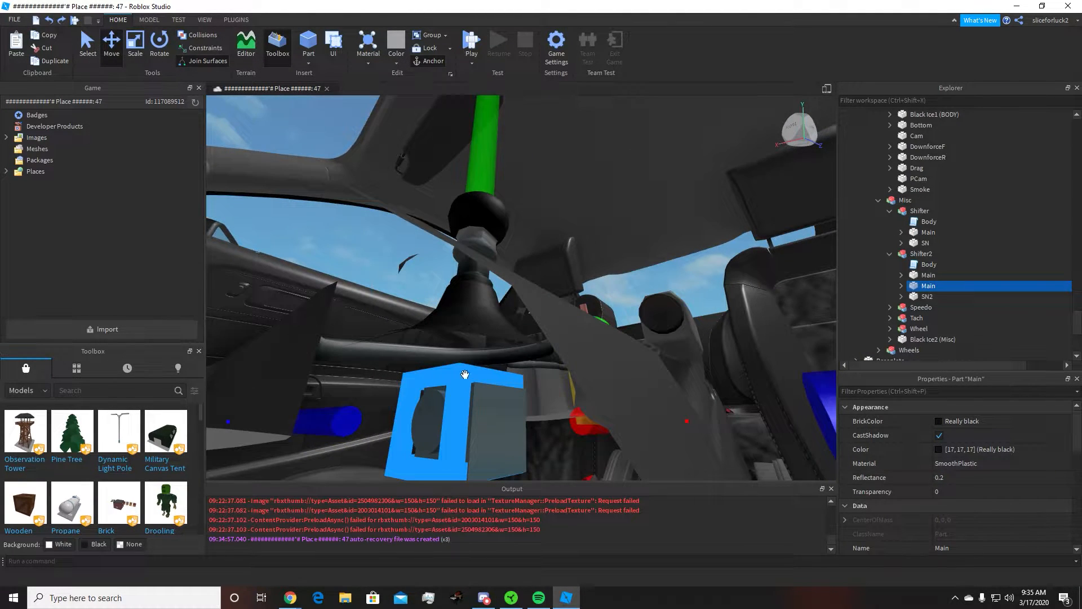
{"action": "left_click_drag", "start_coordinate": [485, 153], "coordinate": [492, 115]}
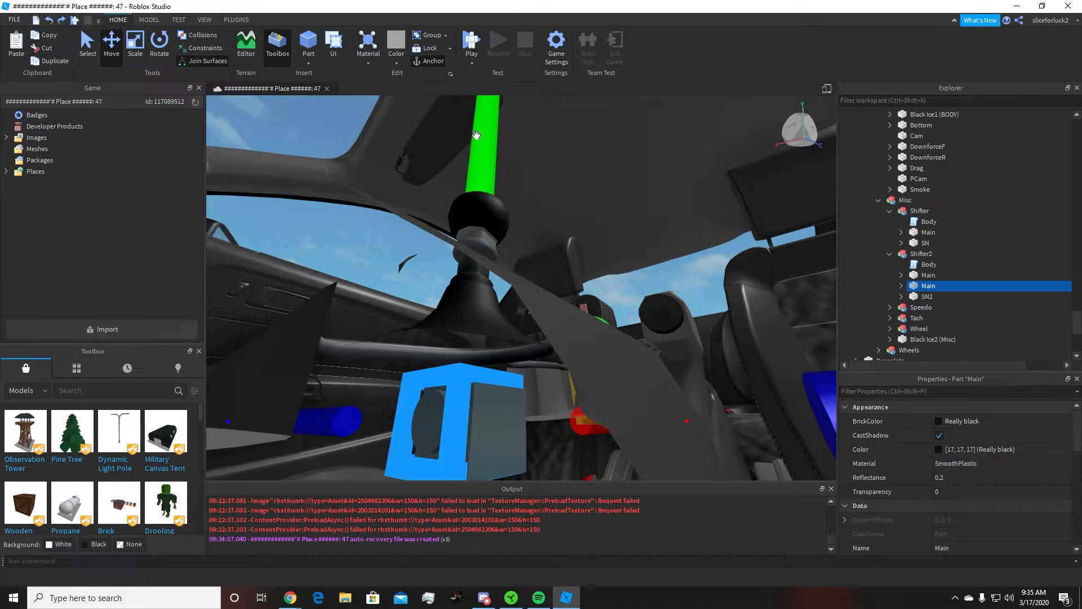
Examine the position of Shifter2's black Main part relative to the gear stick from several angles.
{"action": "right_click_drag", "start_coordinate": [494, 138], "coordinate": [494, 138]}
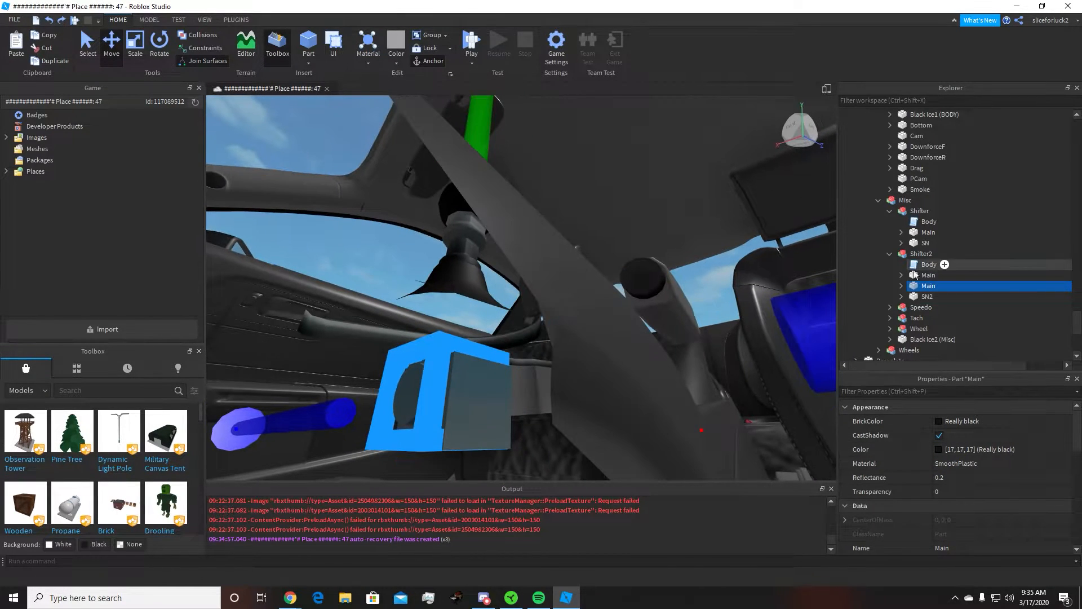
{"action": "right_click_drag", "start_coordinate": [516, 272], "coordinate": [516, 272]}
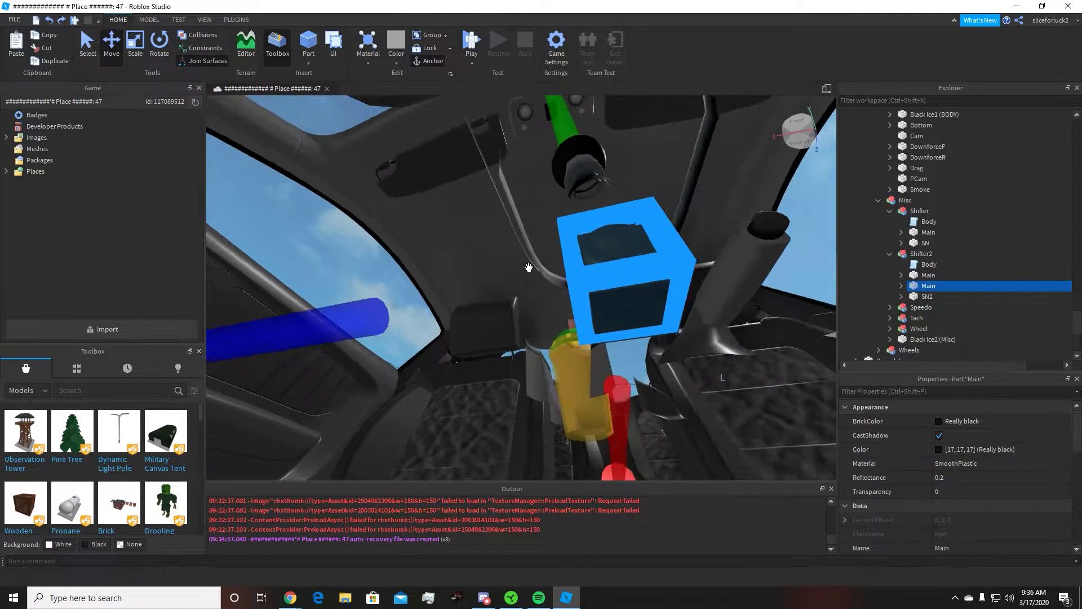
{"action": "right_click_drag", "start_coordinate": [673, 259], "coordinate": [673, 258]}
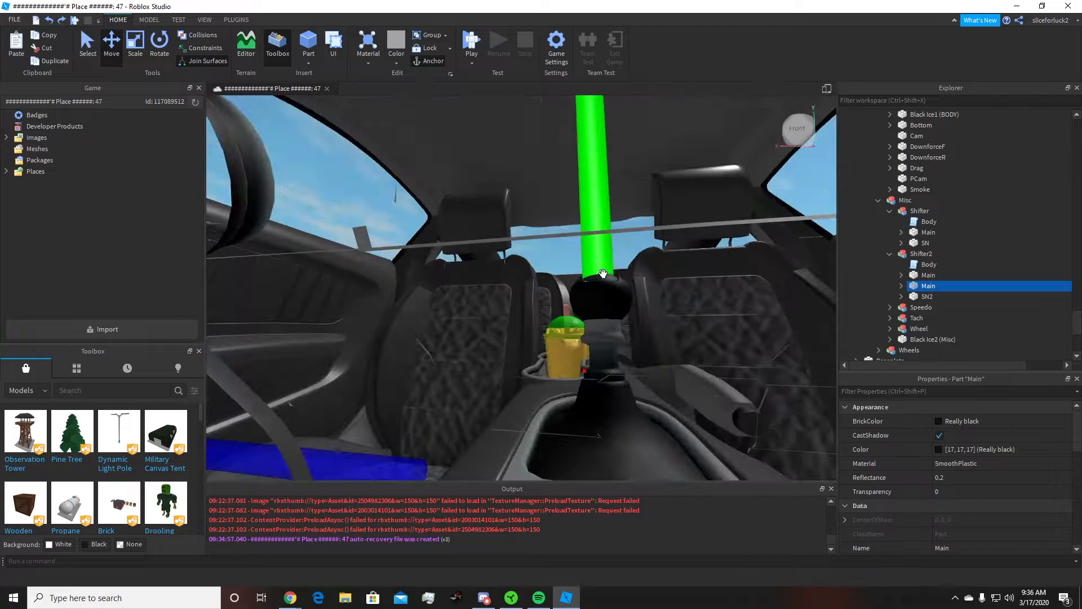
Adjust the position of Shifter2's transparent medium stone grey Main part so that it surrounds the gear stick.
{"action": "left_click", "coordinate": [921, 275]}
{"action": "right_click_drag", "start_coordinate": [433, 232], "coordinate": [433, 232]}
{"action": "right_click_drag", "start_coordinate": [433, 232], "coordinate": [433, 233]}
{"action": "mouse_move", "coordinate": [552, 347]}
{"action": "right_mouse_down"}
{"action": "mouse_move", "coordinate": [546, 340]}
{"action": "mouse_move", "coordinate": [512, 379]}
{"action": "mouse_move", "coordinate": [545, 362]}
{"action": "right_mouse_up"}
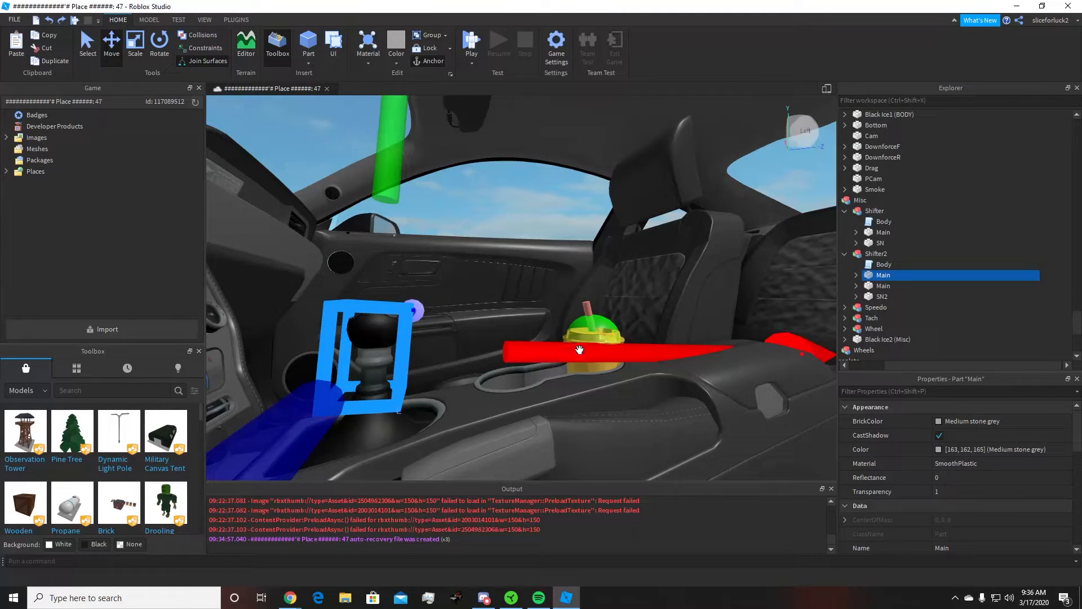
{"action": "left_click_drag", "start_coordinate": [579, 350], "coordinate": [585, 359]}
{"action": "right_click_drag", "start_coordinate": [541, 286], "coordinate": [542, 285]}
{"action": "key", "text": "ctrl+4"}
{"action": "right_click_drag", "start_coordinate": [644, 276], "coordinate": [399, 133]}
{"action": "key", "text": "ctrl+2"}
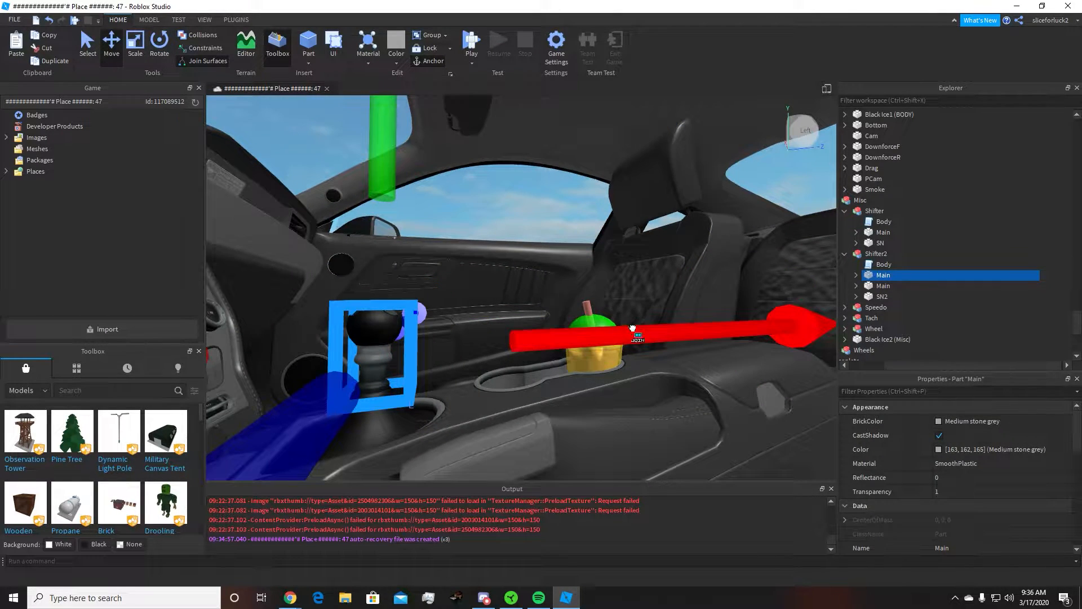
{"action": "right_click_drag", "start_coordinate": [630, 322], "coordinate": [623, 315]}
{"action": "key", "text": "w"}
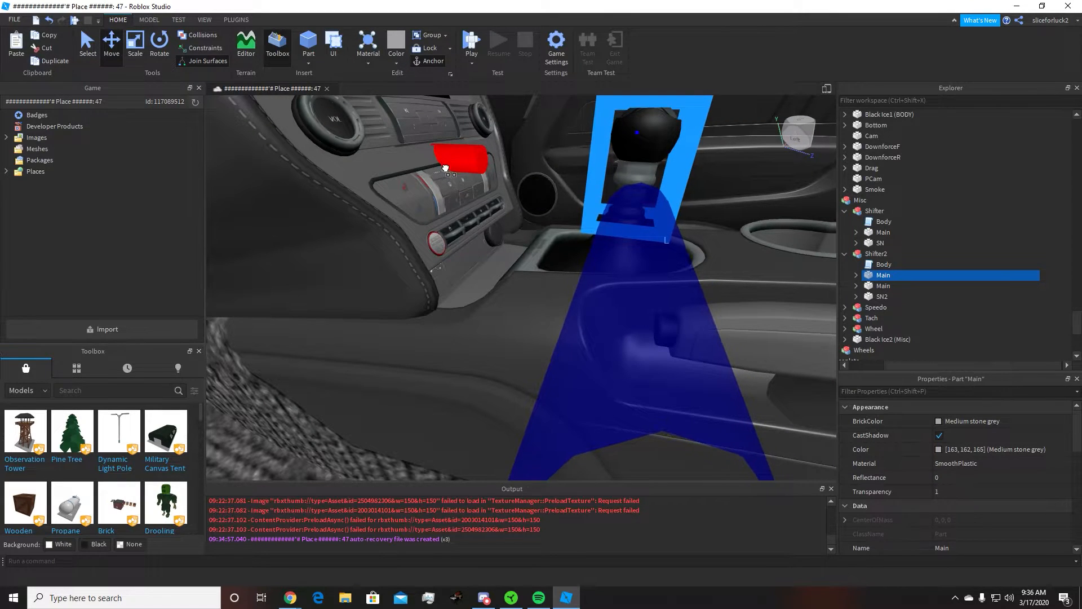
{"action": "right_click_drag", "start_coordinate": [446, 169], "coordinate": [452, 166]}
{"action": "key", "text": "s"}
Examine Shifter2's black Main part and the Main and SN parts of Shifter beneath the center console.
{"action": "left_click", "coordinate": [882, 286]}
{"action": "left_click", "coordinate": [868, 297]}
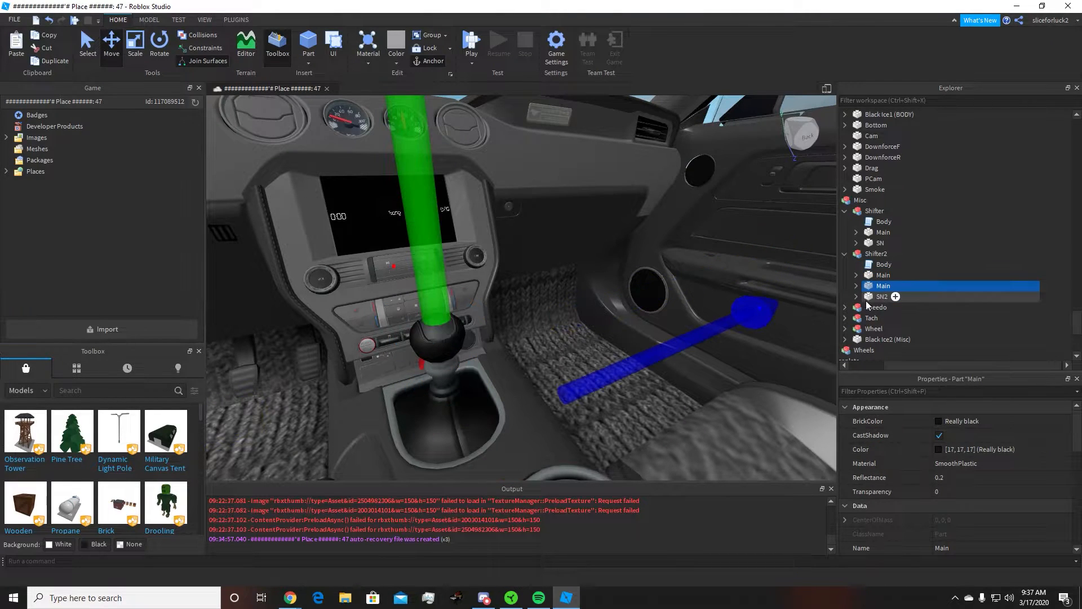
{"action": "left_click", "coordinate": [871, 242]}
{"action": "left_click", "coordinate": [879, 232]}
{"action": "right_click_drag", "start_coordinate": [472, 228], "coordinate": [473, 230]}
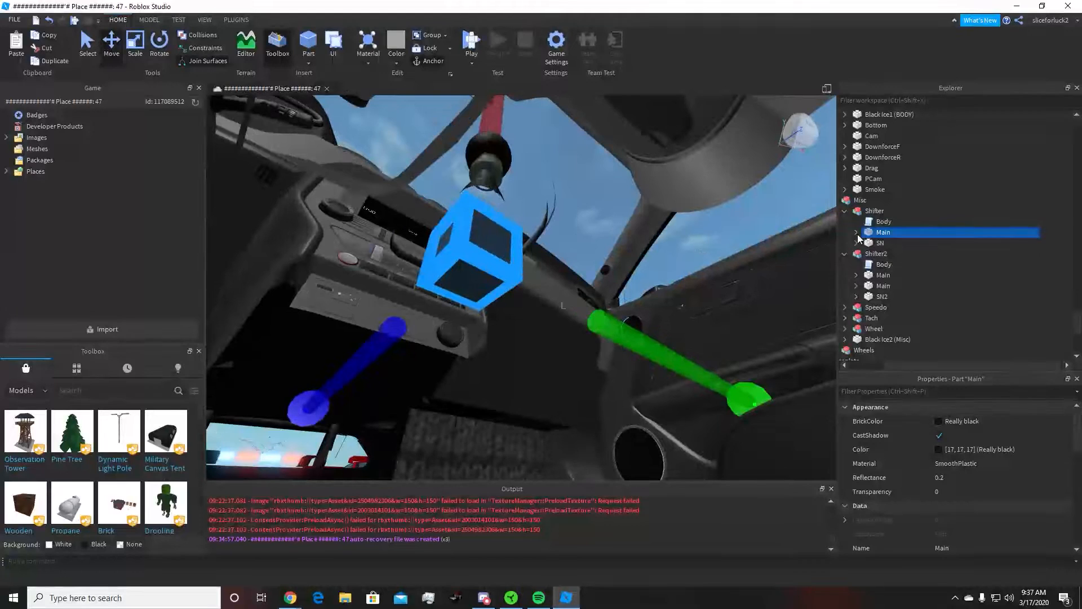
{"action": "right_click_drag", "start_coordinate": [577, 283], "coordinate": [577, 283]}
Try to move Shifter's Main part on its own, separately from SN, and undo the move.
{"action": "left_click", "coordinate": [881, 242]}
{"action": "left_click", "coordinate": [877, 232]}
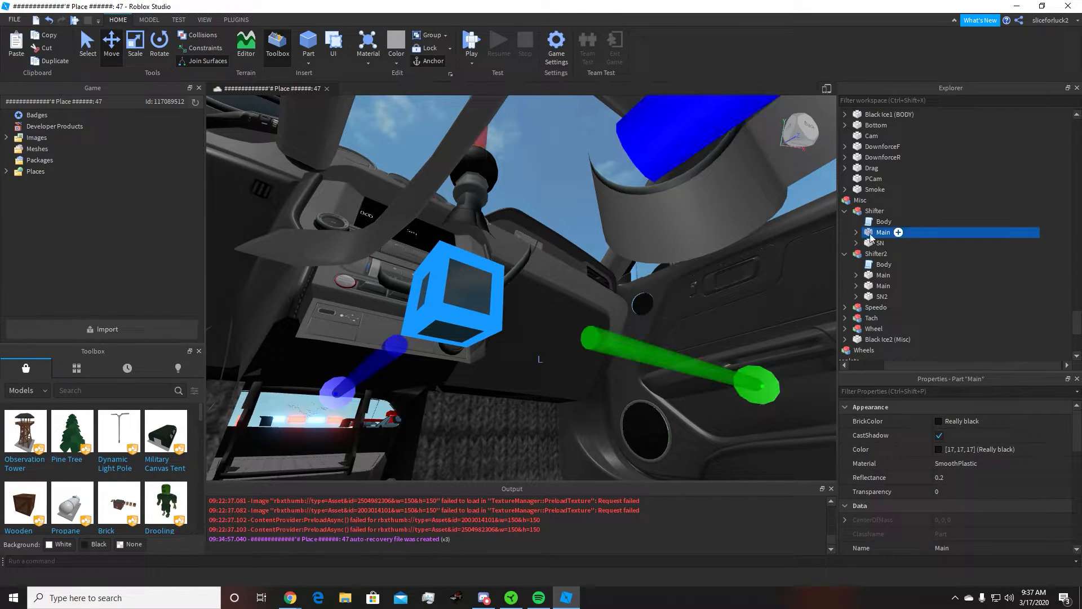
{"action": "left_click_drag", "start_coordinate": [661, 353], "coordinate": [756, 293]}
{"action": "key", "text": "ctrl+z"}
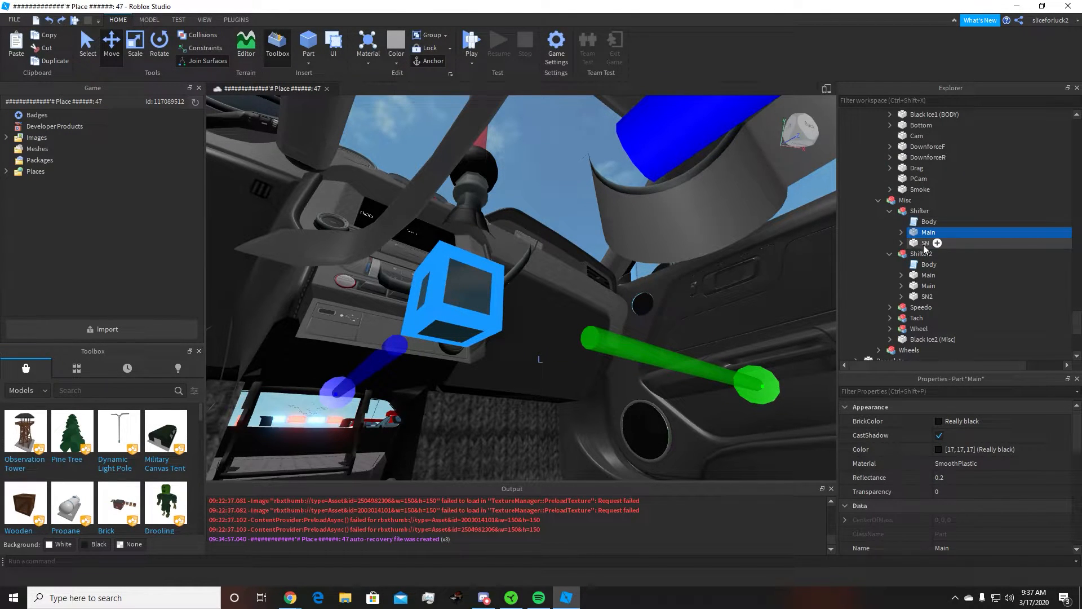
Select Main and SN in Shifter plus the black Main and SN2 in Shifter2, and try to lower them together.
{"action": "right_click_drag", "start_coordinate": [565, 272], "coordinate": [542, 259]}
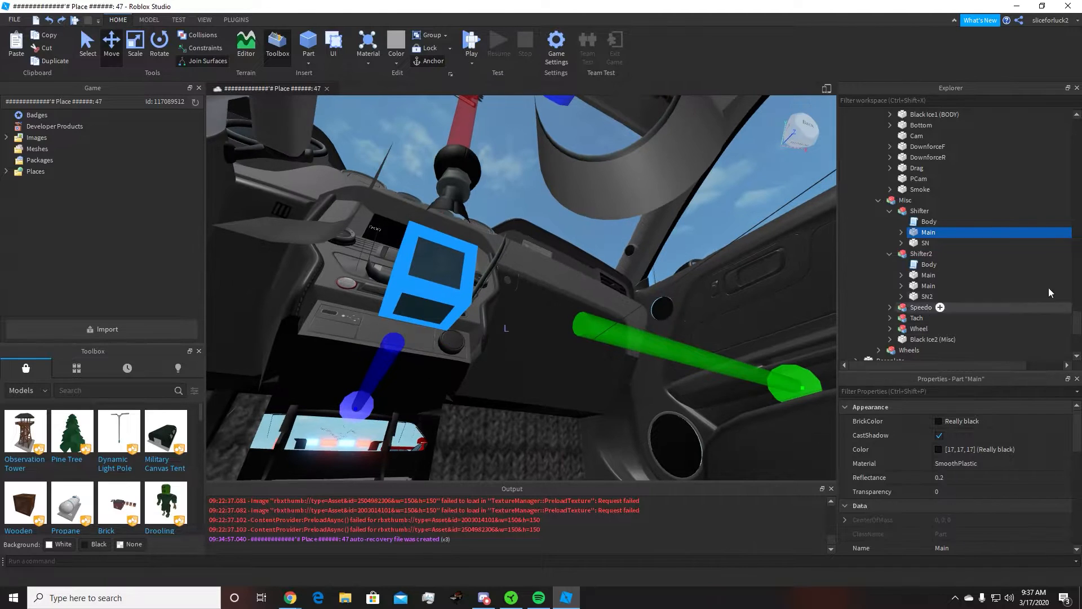
{"action": "left_click", "coordinate": [925, 243]}
{"action": "left_click", "coordinate": [920, 232], "text": "ctrl"}
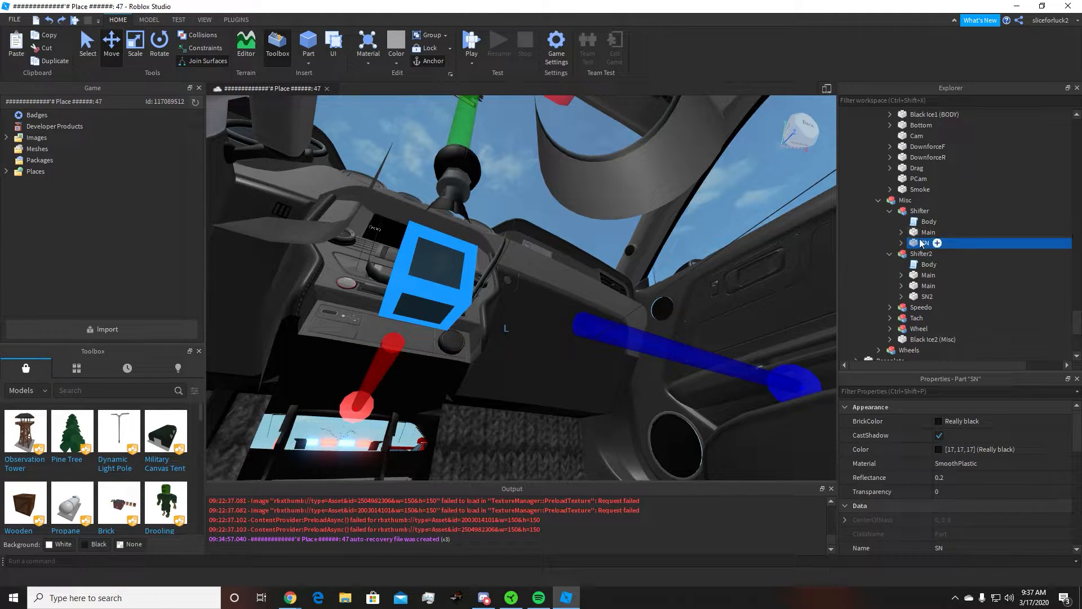
{"action": "left_click", "coordinate": [881, 288], "text": "ctrl"}
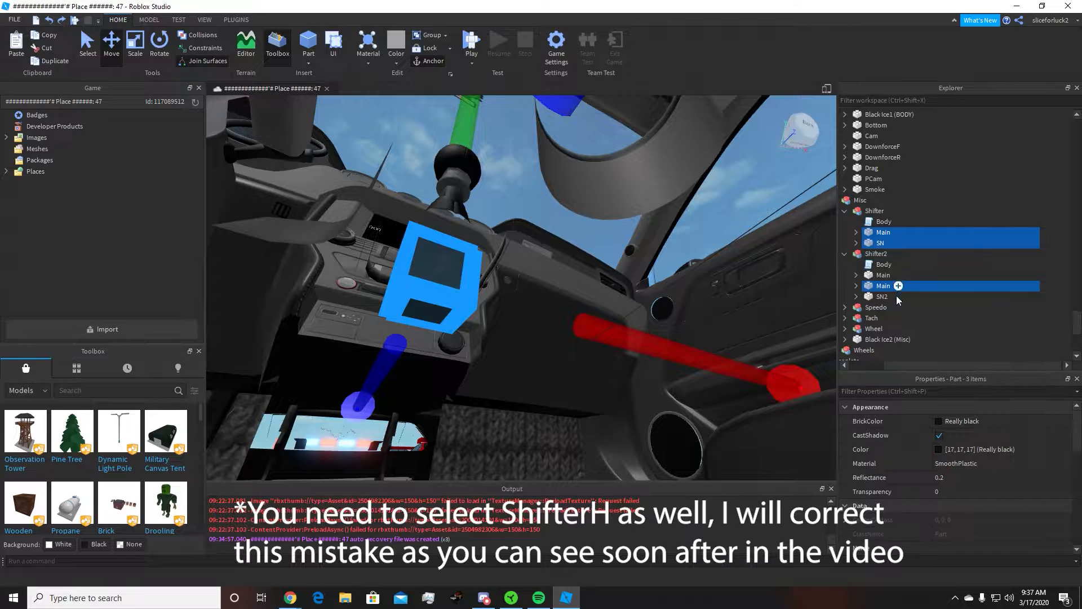
{"action": "right_click_drag", "start_coordinate": [557, 243], "coordinate": [558, 242]}
{"action": "right_click_drag", "start_coordinate": [444, 152], "coordinate": [460, 156]}
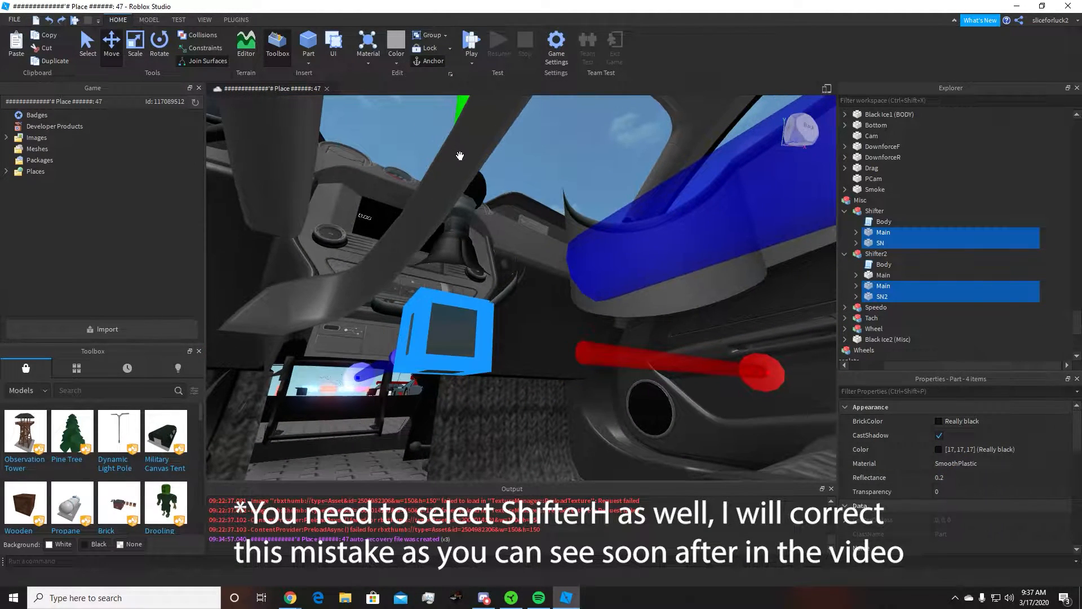
{"action": "left_click_drag", "start_coordinate": [461, 158], "coordinate": [503, 191]}
{"action": "key", "text": "ctrl+z"}
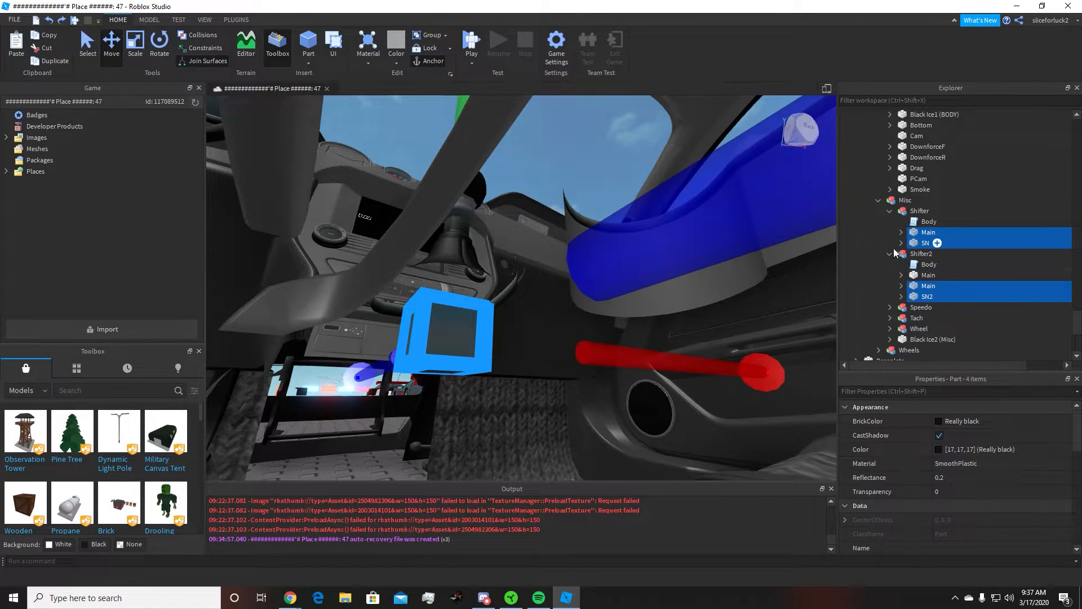
Collapse the stick shift and muricastang models and add ShifterH's Hinge part to the four selected shifter parts.
{"action": "scroll", "coordinate": [1008, 257], "scroll_direction": "down", "scroll_amount": 1}
{"action": "scroll", "coordinate": [1014, 255], "scroll_direction": "up", "scroll_amount": 10}
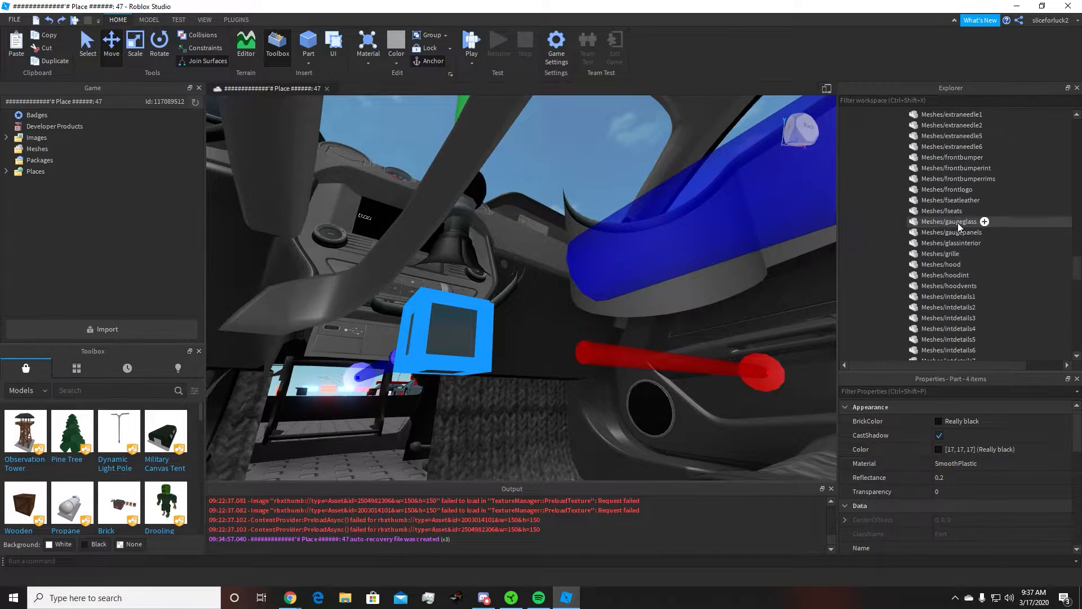
{"action": "scroll", "coordinate": [960, 220], "scroll_direction": "up", "scroll_amount": 8}
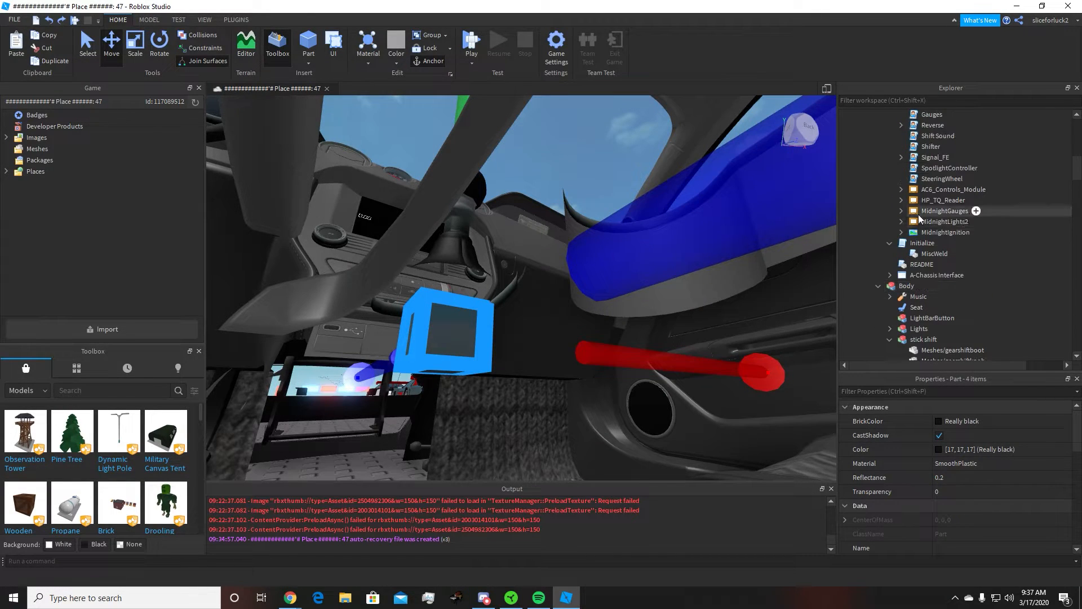
{"action": "scroll", "coordinate": [951, 236], "scroll_direction": "down", "scroll_amount": 2}
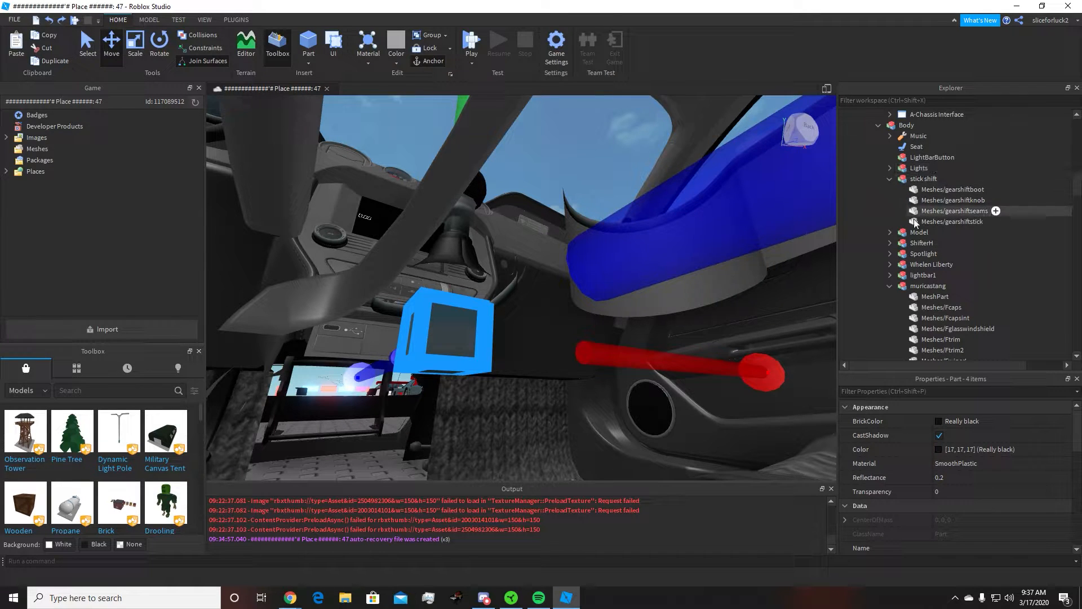
{"action": "scroll", "coordinate": [885, 159], "scroll_direction": "up", "scroll_amount": 2}
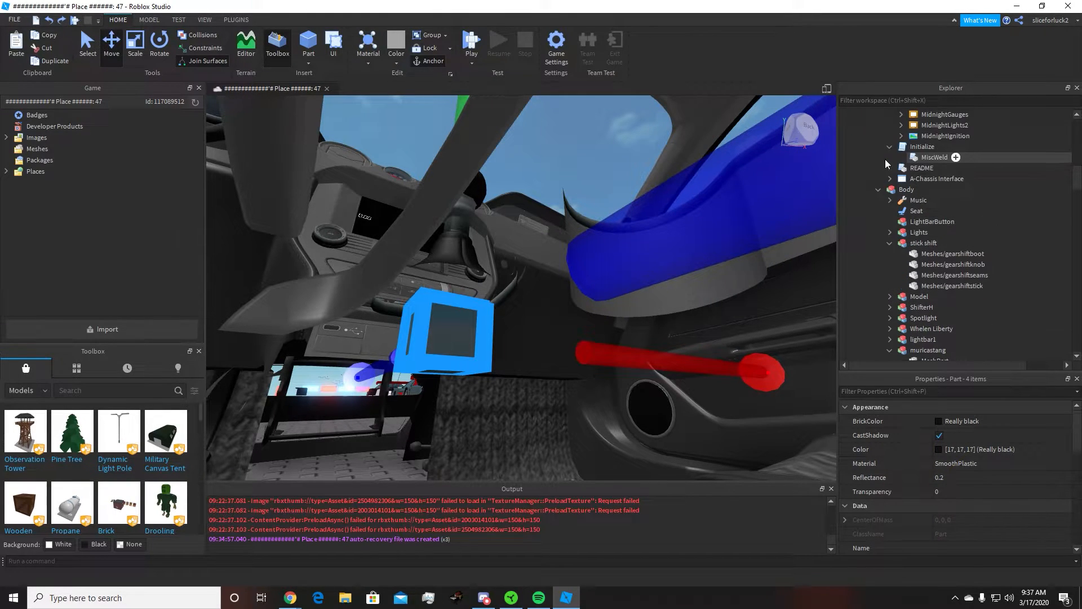
{"action": "left_click", "coordinate": [890, 245]}
{"action": "scroll", "coordinate": [891, 306], "scroll_direction": "down", "scroll_amount": 2}
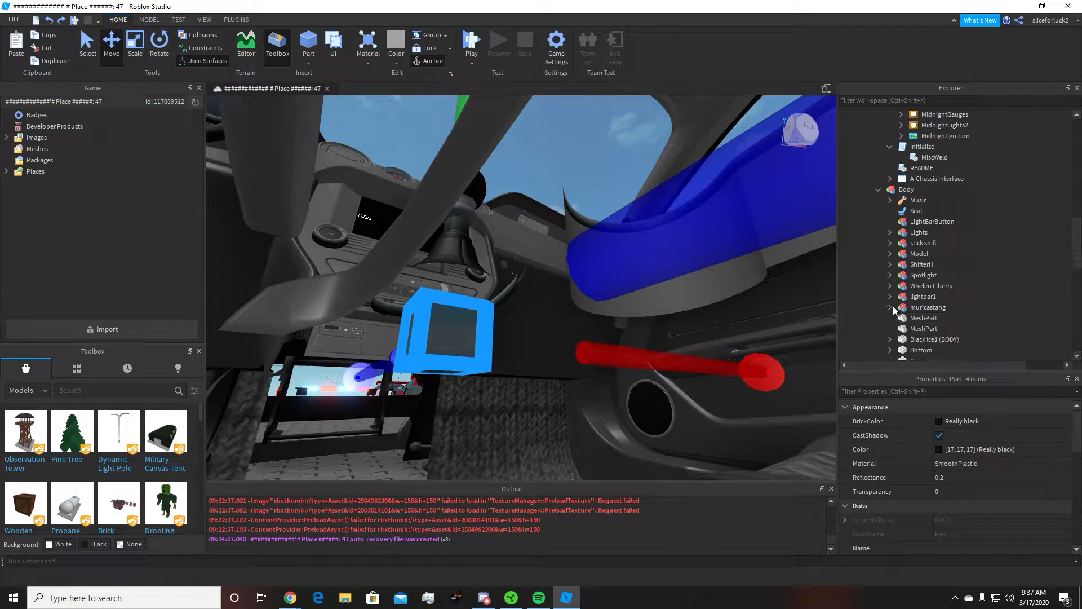
{"action": "scroll", "coordinate": [899, 302], "scroll_direction": "down", "scroll_amount": 2}
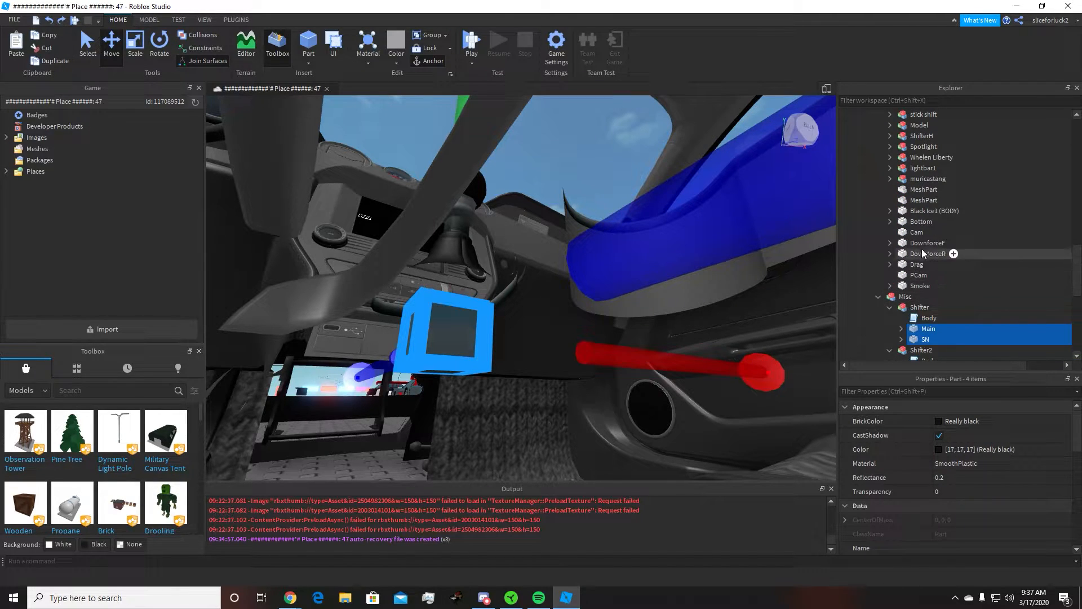
{"action": "scroll", "coordinate": [904, 212], "scroll_direction": "up", "scroll_amount": 1}
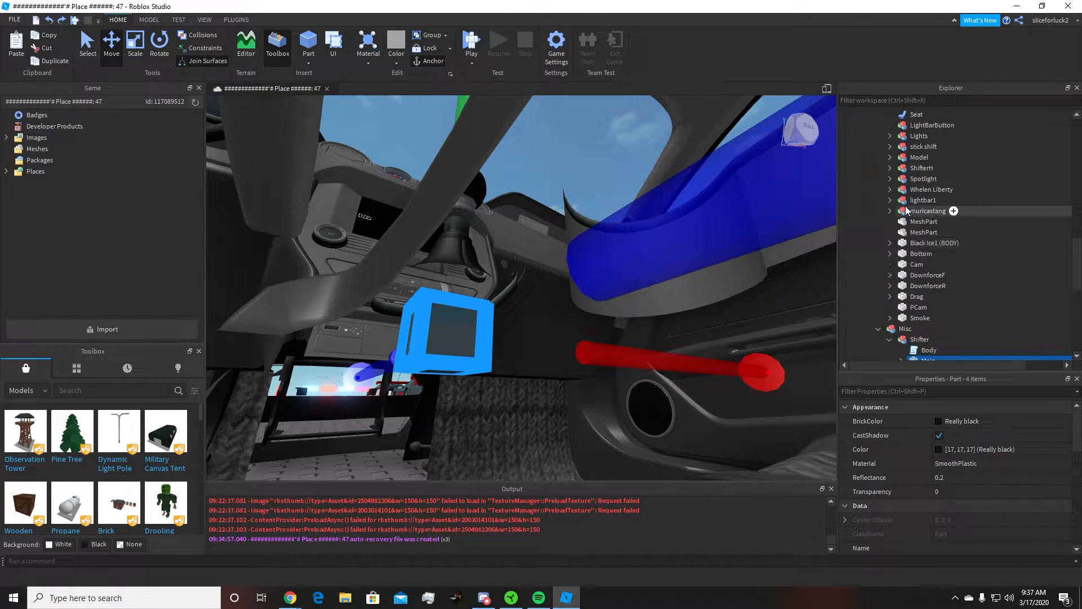
{"action": "left_click", "coordinate": [890, 168]}
{"action": "left_click", "coordinate": [918, 183], "text": "ctrl"}
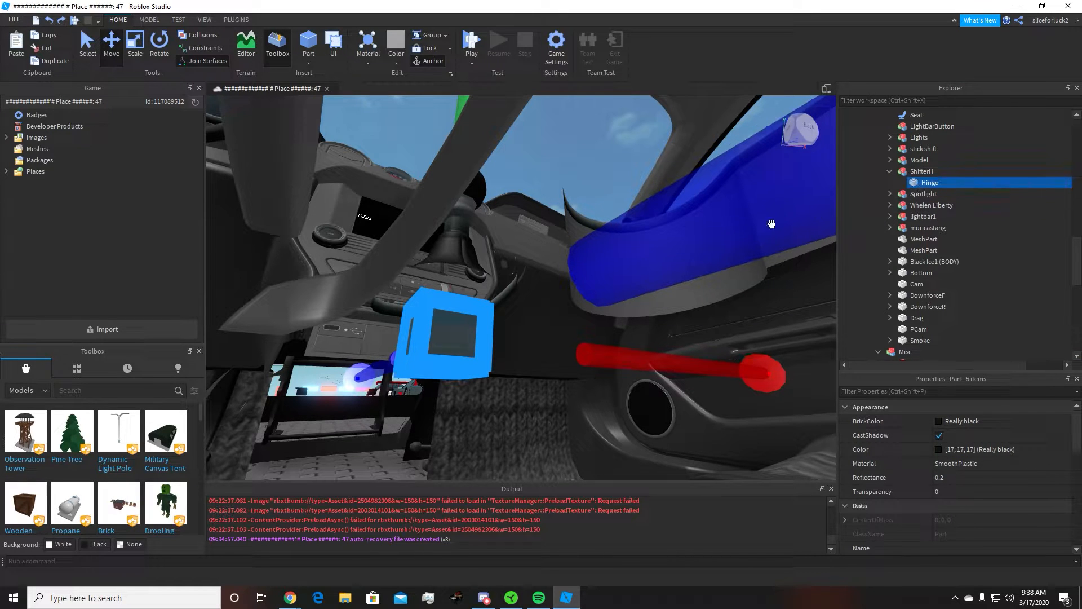
Adjust the height of the five selected shifter parts together so they sit inside the console under the gear stick.
{"action": "right_click_drag", "start_coordinate": [469, 195], "coordinate": [466, 175]}
{"action": "right_click_drag", "start_coordinate": [498, 113], "coordinate": [498, 113]}
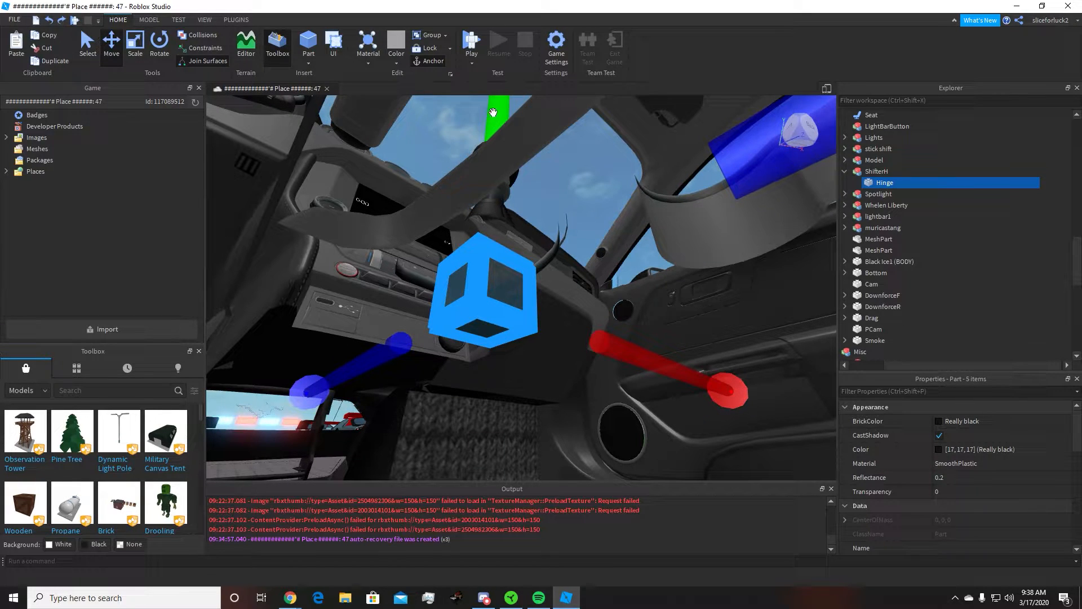
{"action": "left_click_drag", "start_coordinate": [498, 116], "coordinate": [486, 184]}
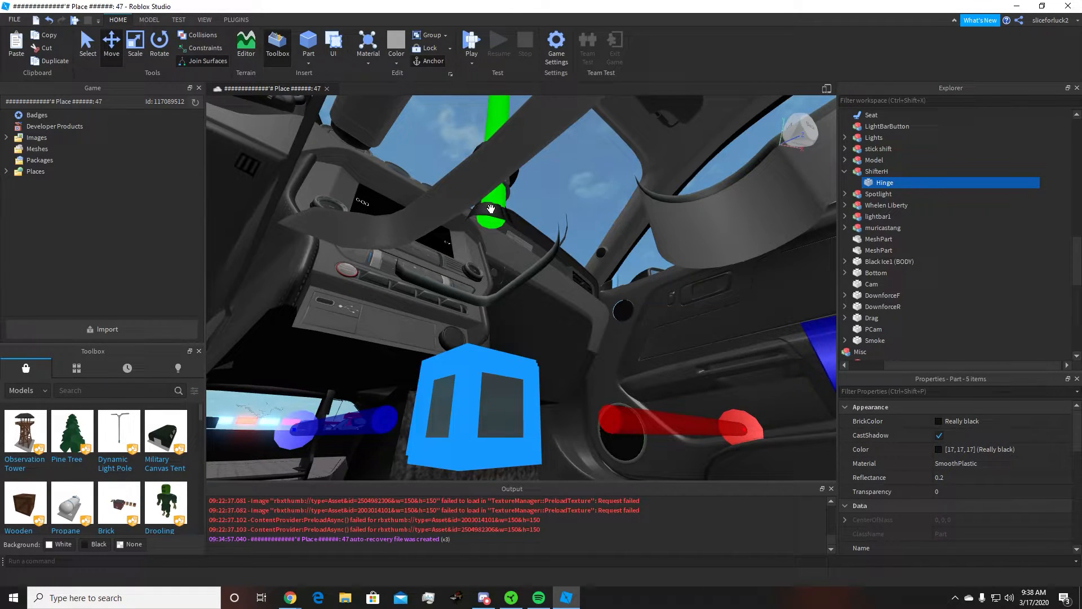
{"action": "right_click_drag", "start_coordinate": [490, 210], "coordinate": [488, 207]}
{"action": "left_click_drag", "start_coordinate": [439, 256], "coordinate": [434, 124]}
{"action": "right_click_drag", "start_coordinate": [435, 124], "coordinate": [452, 138]}
{"action": "left_click_drag", "start_coordinate": [452, 138], "coordinate": [464, 159]}
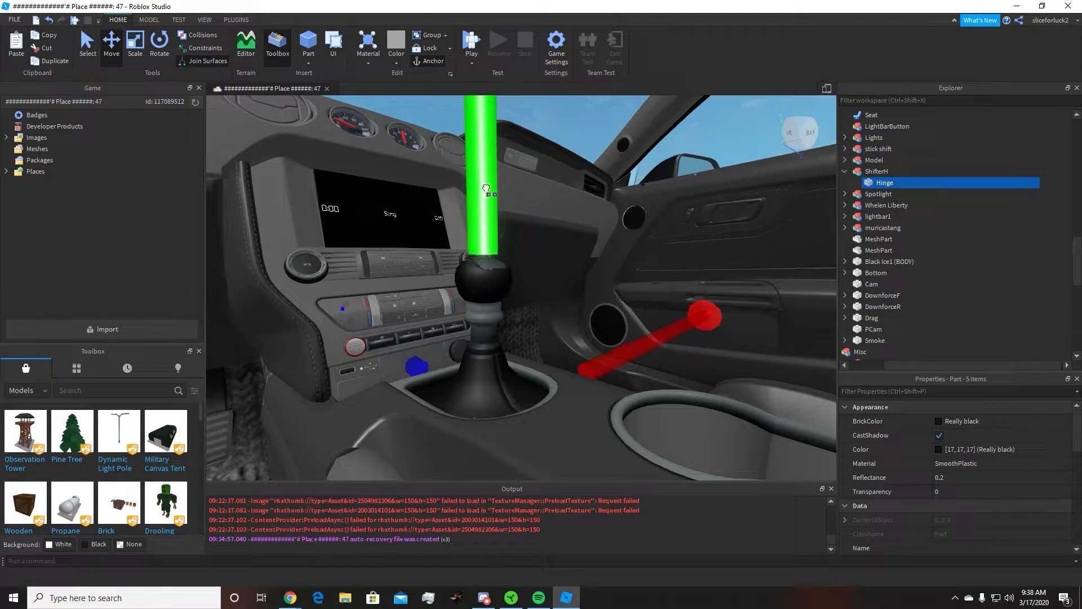
{"action": "right_click_drag", "start_coordinate": [486, 188], "coordinate": [479, 198]}
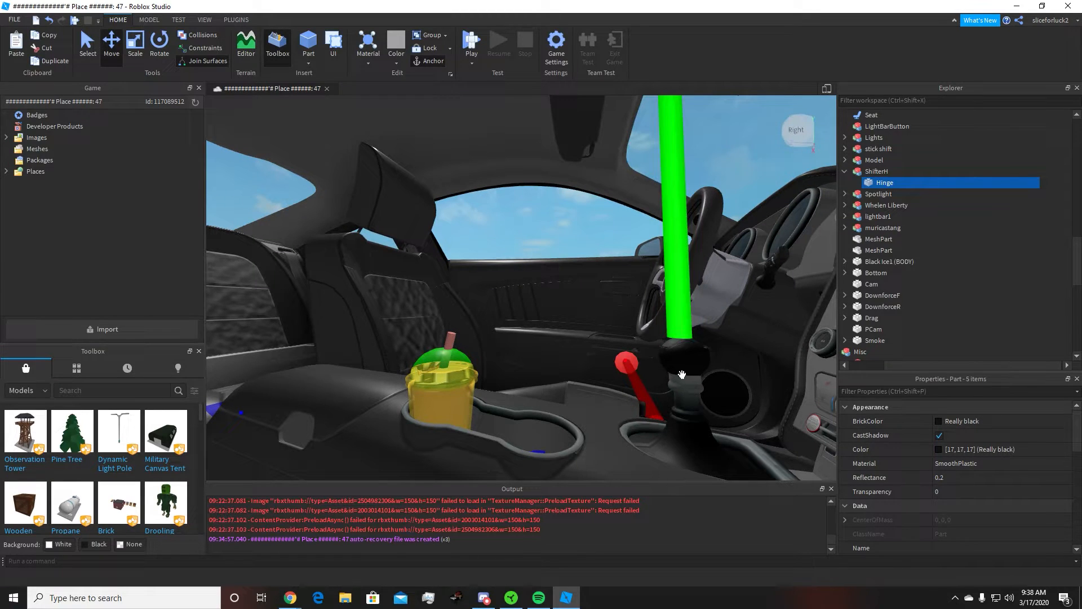
Check the ShifterH, Shifter and Shifter2 models and their placement around the gear stick.
{"action": "key", "text": "f"}
{"action": "scroll", "coordinate": [908, 230], "scroll_direction": "up", "scroll_amount": 2}
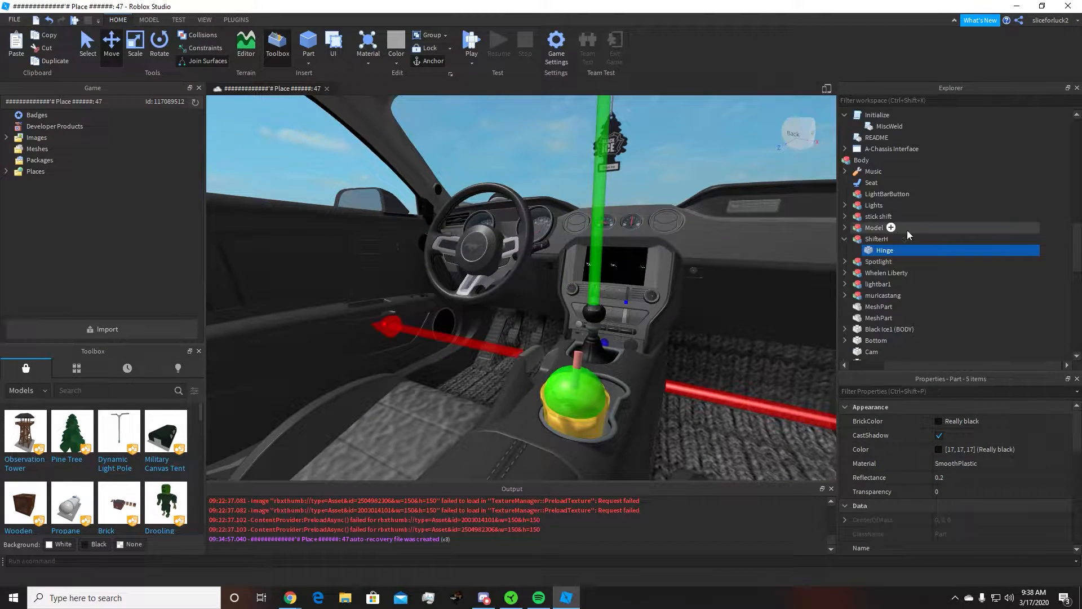
{"action": "left_click", "coordinate": [874, 239]}
{"action": "scroll", "coordinate": [875, 254], "scroll_direction": "down", "scroll_amount": 3}
{"action": "scroll", "coordinate": [875, 254], "scroll_direction": "down", "scroll_amount": 3}
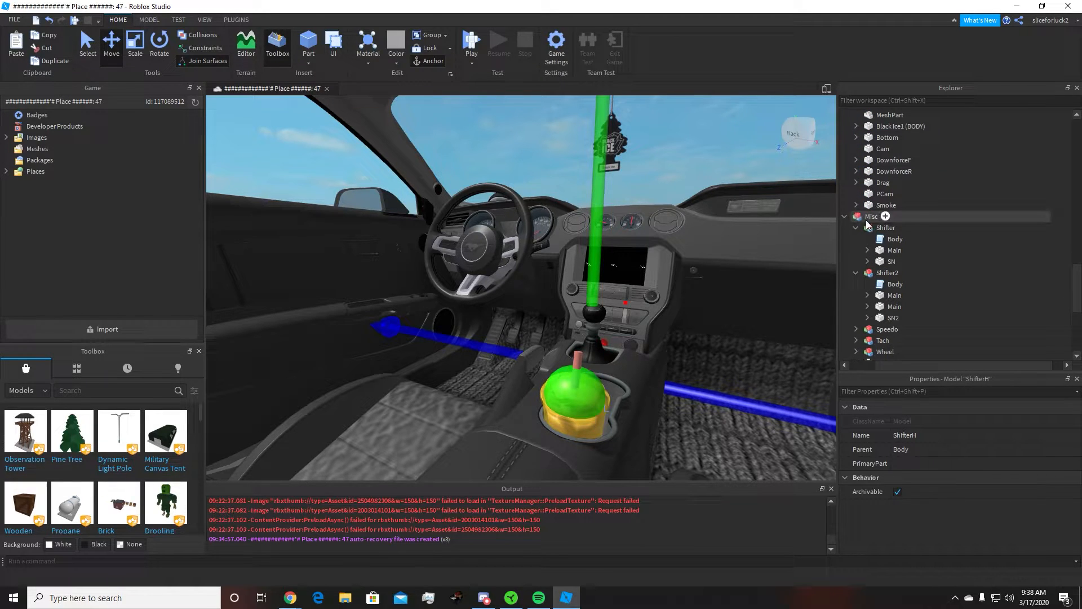
{"action": "left_click", "coordinate": [877, 228]}
{"action": "scroll", "coordinate": [879, 258], "scroll_direction": "down", "scroll_amount": 1}
{"action": "left_click", "coordinate": [876, 242]}
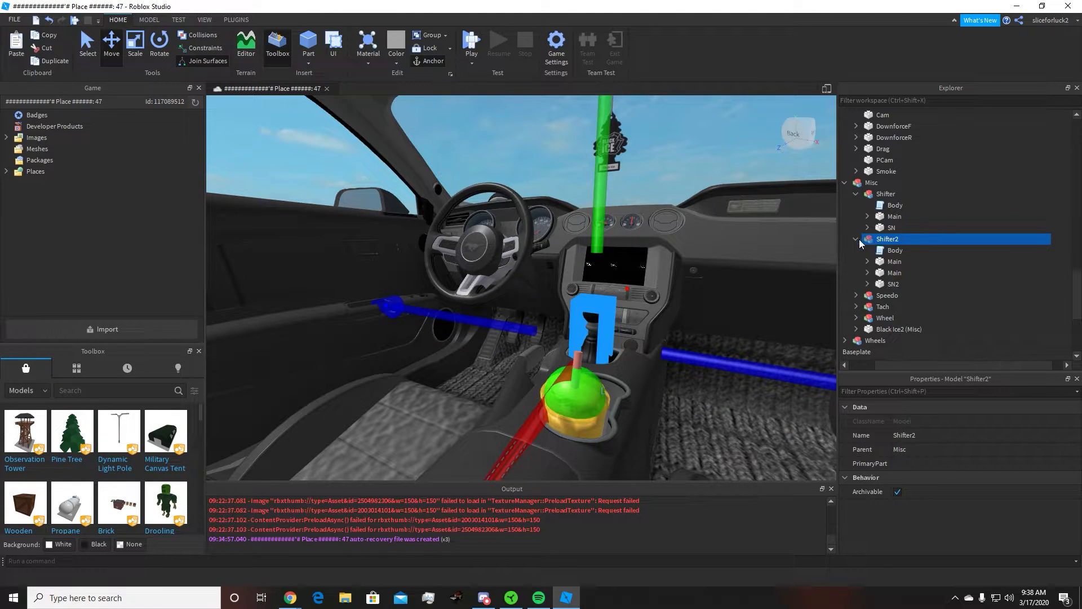
{"action": "right_click_drag", "start_coordinate": [717, 252], "coordinate": [806, 282]}
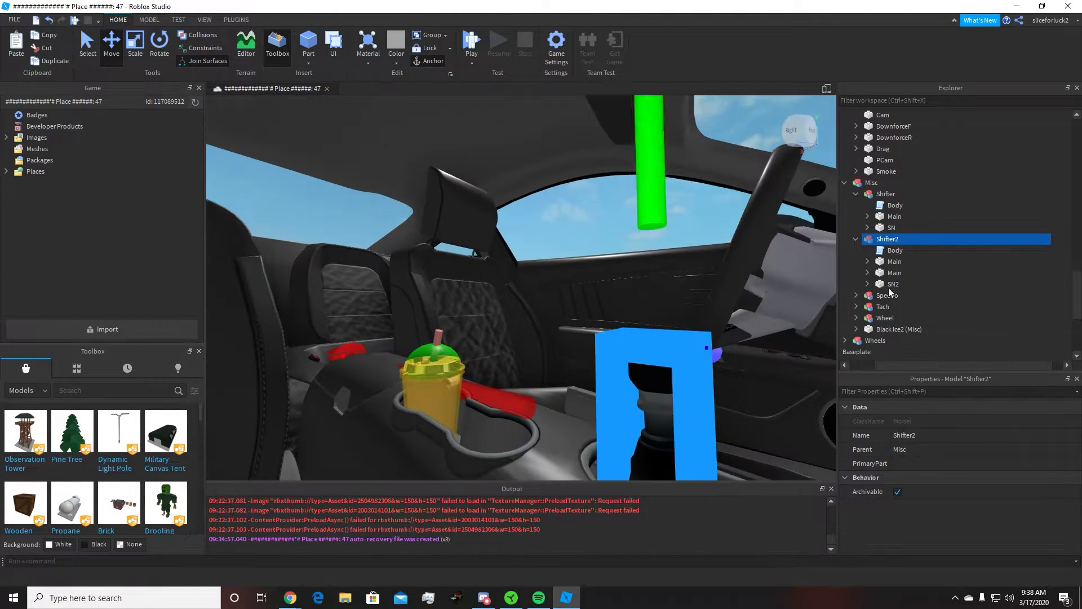
Try raising the stick shift model above the center console and undo the move.
{"action": "scroll", "coordinate": [938, 236], "scroll_direction": "up", "scroll_amount": 8}
{"action": "scroll", "coordinate": [917, 226], "scroll_direction": "down", "scroll_amount": 5}
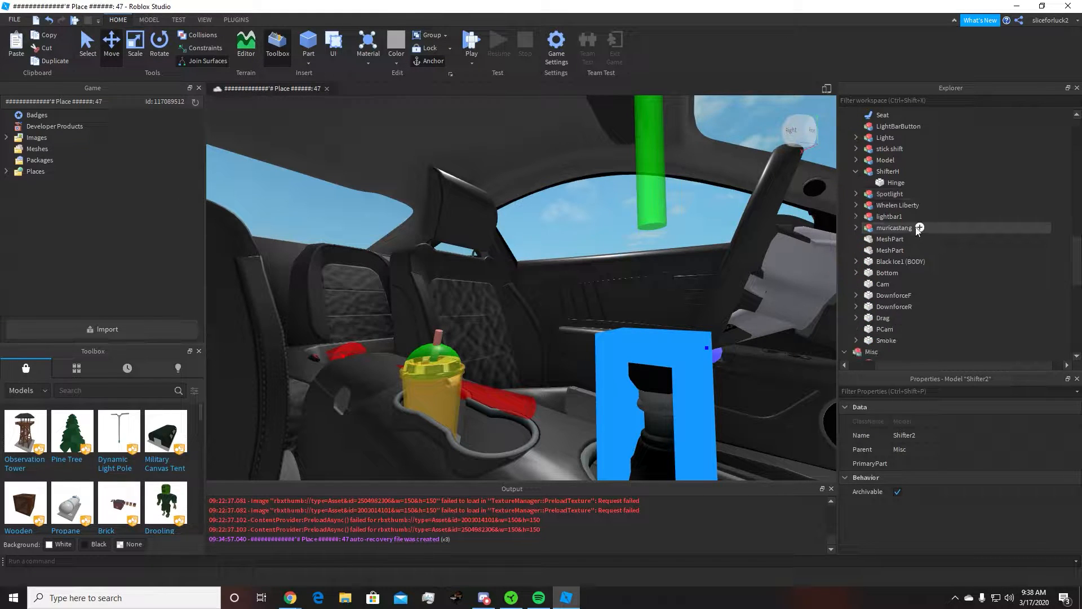
{"action": "left_click", "coordinate": [889, 148]}
{"action": "right_click_drag", "start_coordinate": [626, 207], "coordinate": [708, 207]}
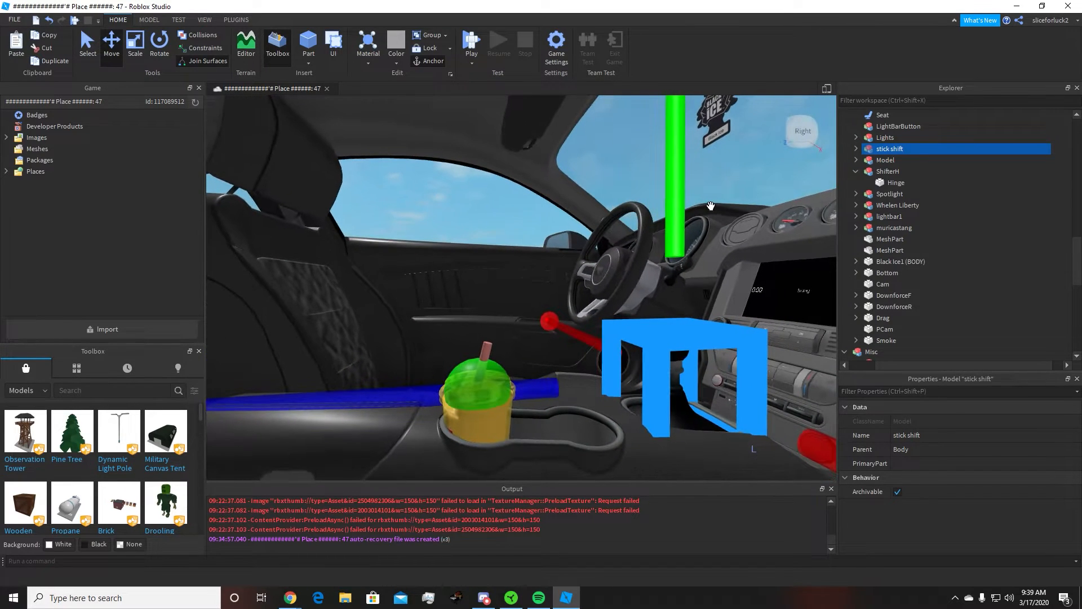
{"action": "left_click_drag", "start_coordinate": [680, 176], "coordinate": [618, 163]}
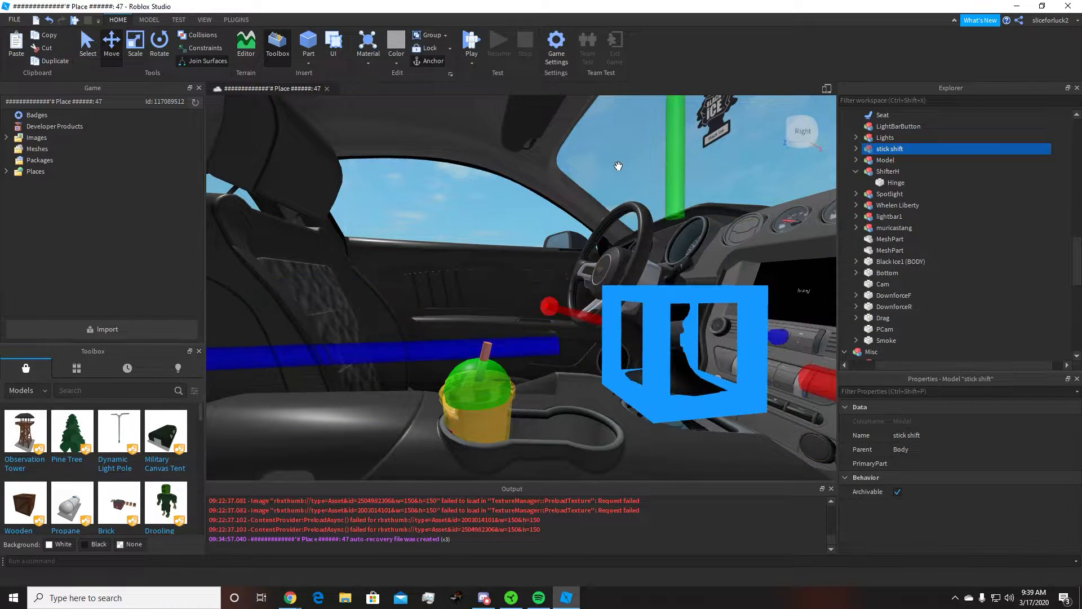
{"action": "key", "text": "ctrl+z"}
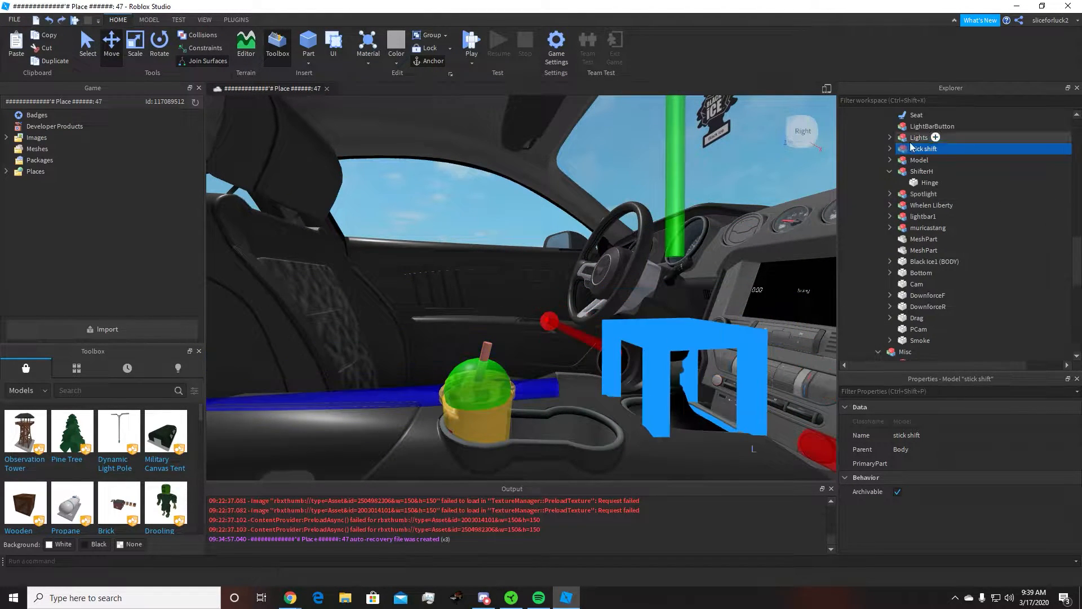
Move the stick shift model from Body into Shifter2 under Misc and clear the selection.
{"action": "left_click_drag", "start_coordinate": [911, 155], "coordinate": [909, 243]}
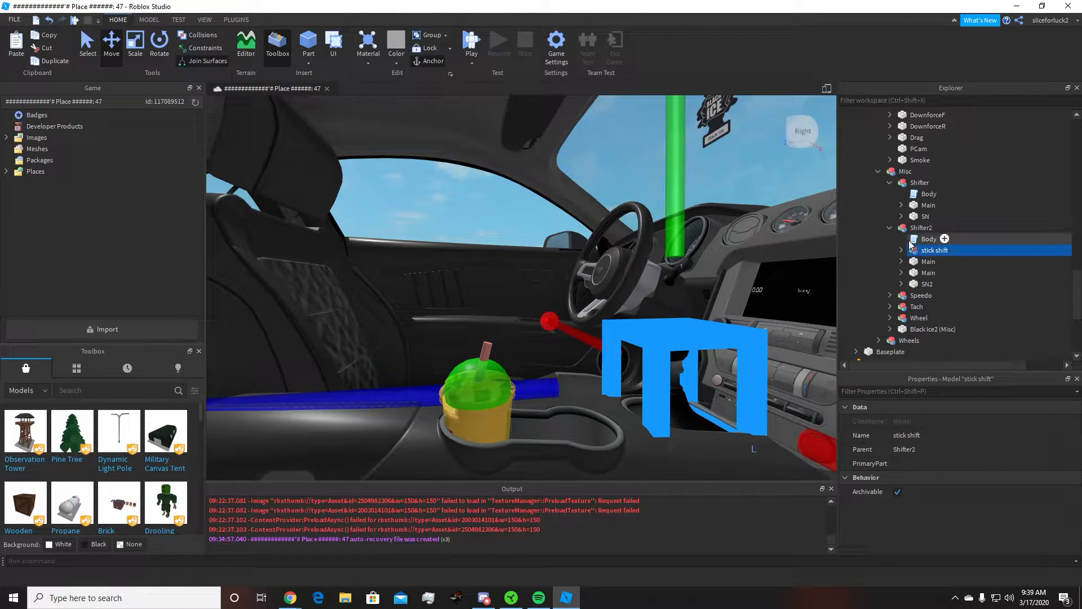
{"action": "right_click_drag", "start_coordinate": [727, 327], "coordinate": [718, 328]}
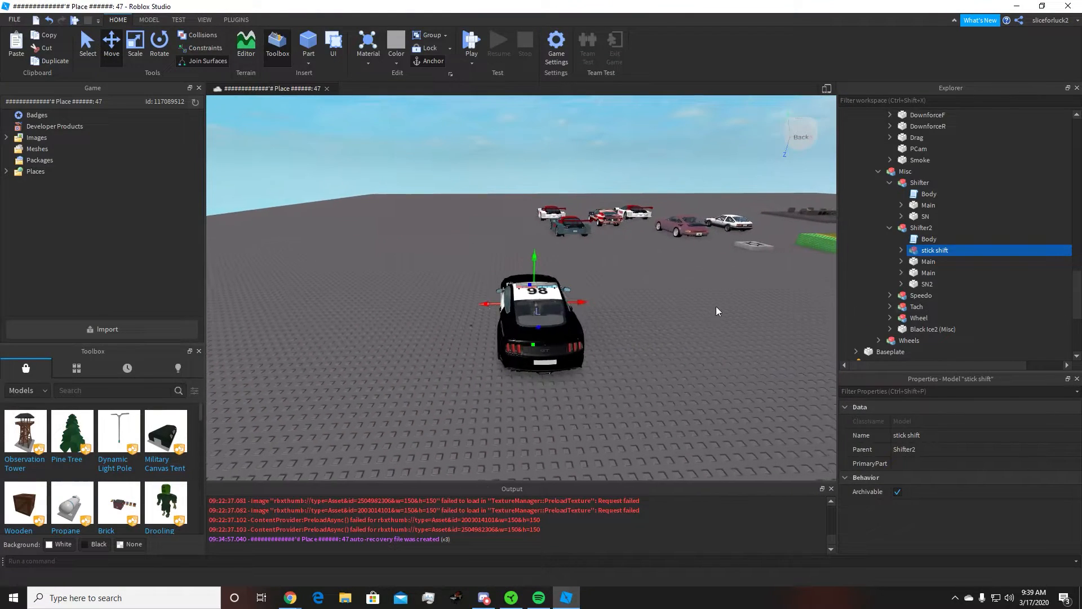
{"action": "left_click", "coordinate": [412, 212]}
{"action": "key", "text": "w"}
{"action": "right_click_drag", "start_coordinate": [322, 235], "coordinate": [320, 235]}
{"action": "key", "text": "d"}
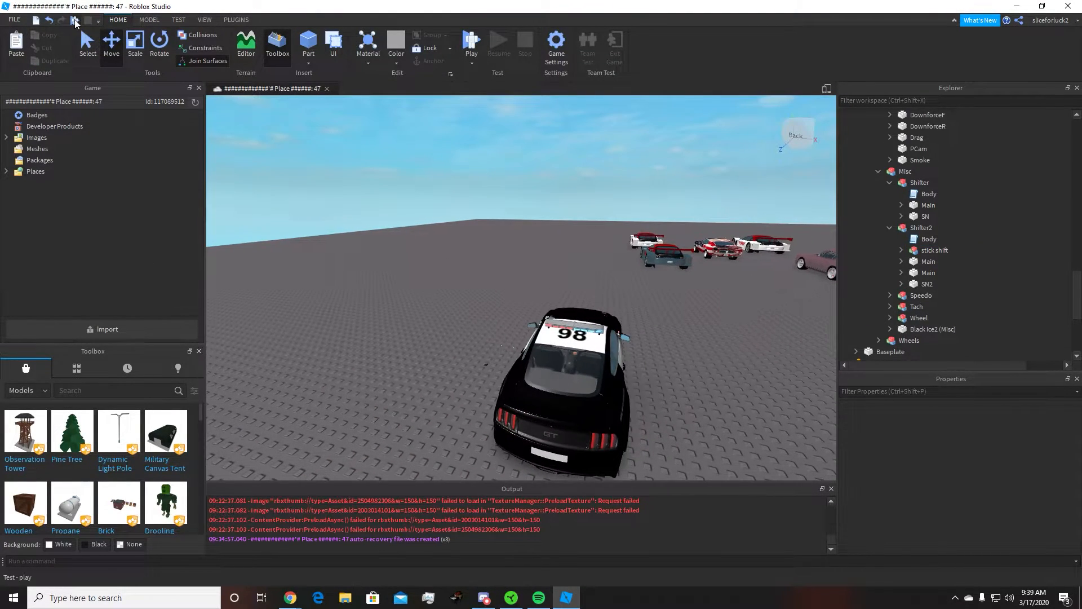
Start a play test and walk the character over to the police Mustang.
{"action": "left_click", "coordinate": [74, 21]}
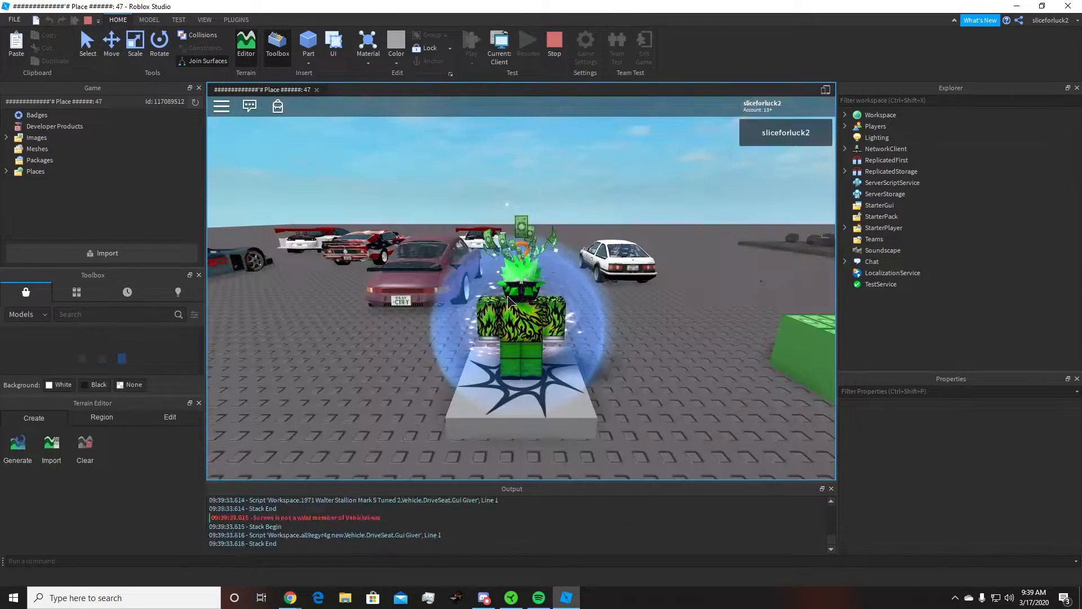
{"action": "right_click_drag", "start_coordinate": [504, 297], "coordinate": [506, 300]}
{"action": "key", "text": "w"}
{"action": "scroll", "coordinate": [506, 299], "scroll_direction": "down", "scroll_amount": 5}
{"action": "key", "text": "w"}
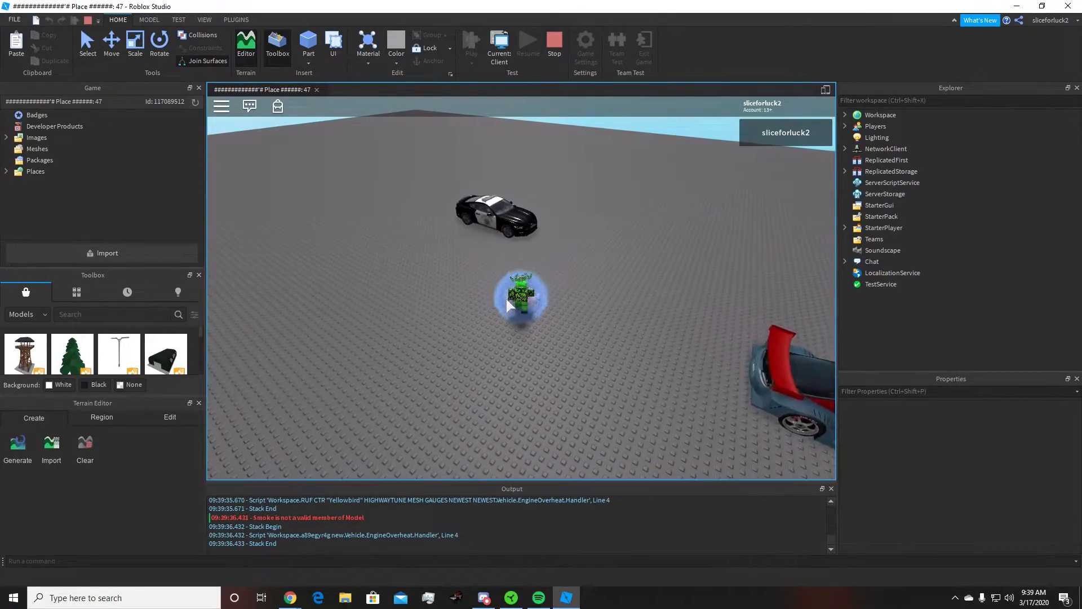
{"action": "key", "text": "w"}
{"action": "scroll", "coordinate": [506, 299], "scroll_direction": "up", "scroll_amount": 4}
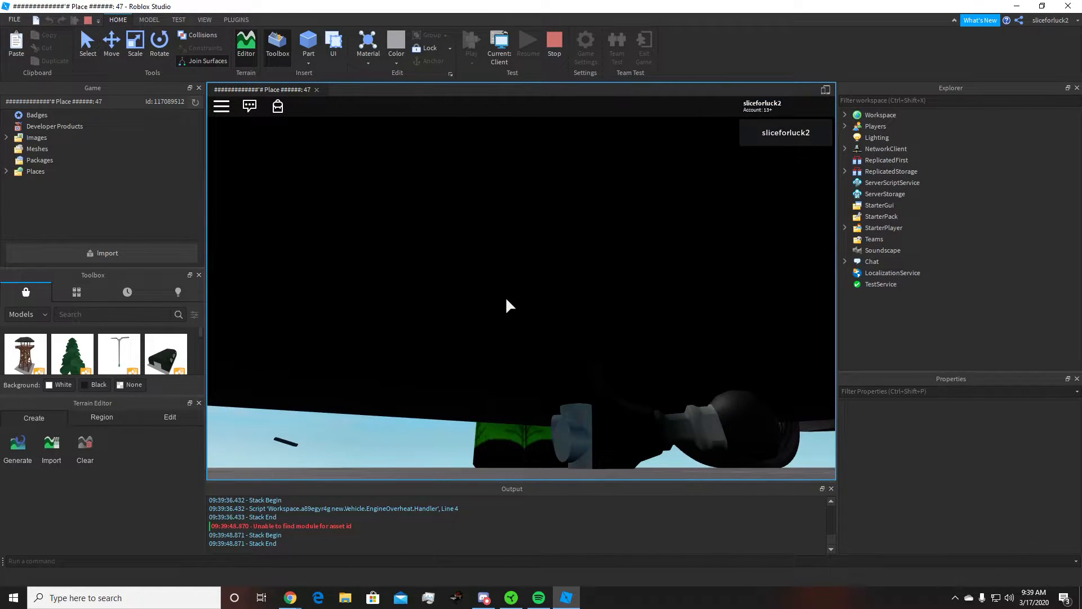
Put away the Music tool and get the character into the Mustang's passenger side.
{"action": "key", "text": "w"}
{"action": "key", "text": "space"}
{"action": "scroll", "coordinate": [507, 300], "scroll_direction": "up", "scroll_amount": 5}
{"action": "key", "text": "w"}
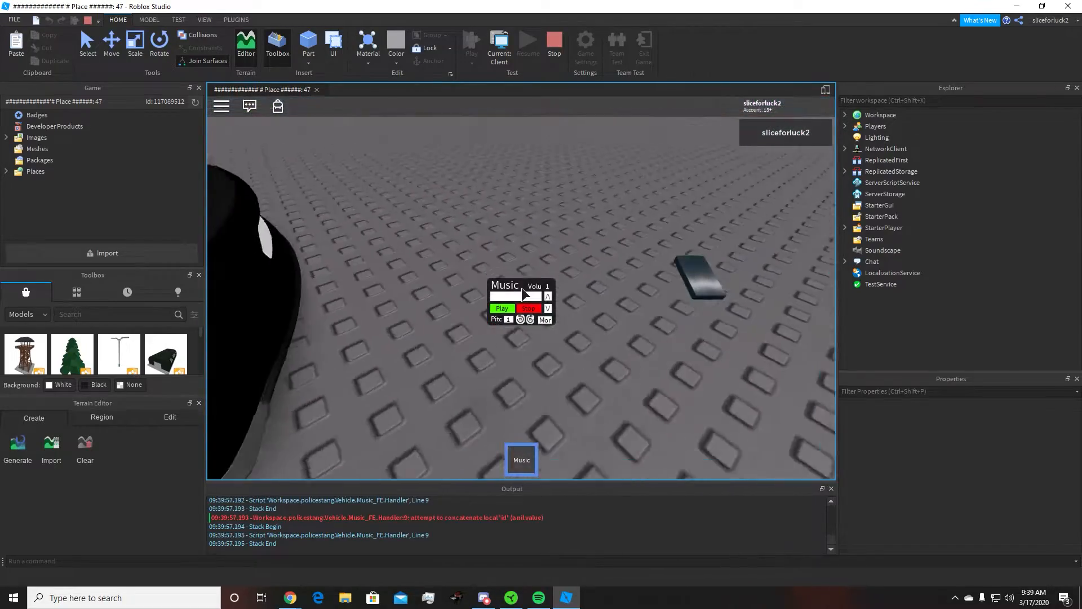
{"action": "key", "text": "1"}
{"action": "scroll", "coordinate": [522, 288], "scroll_direction": "down", "scroll_amount": 2}
{"action": "scroll", "coordinate": [522, 288], "scroll_direction": "up", "scroll_amount": 3}
{"action": "key", "text": "w"}
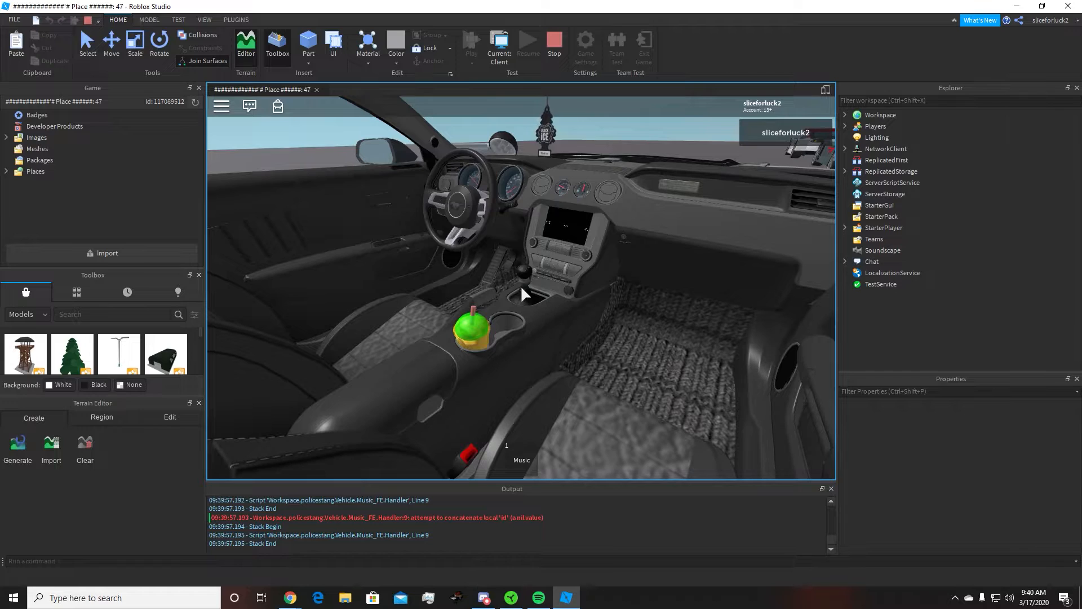
View the Mustang from outside and through the windows, and get the character out of the car.
{"action": "scroll", "coordinate": [522, 288], "scroll_direction": "down", "scroll_amount": 5}
{"action": "right_click_drag", "start_coordinate": [522, 288], "coordinate": [522, 289]}
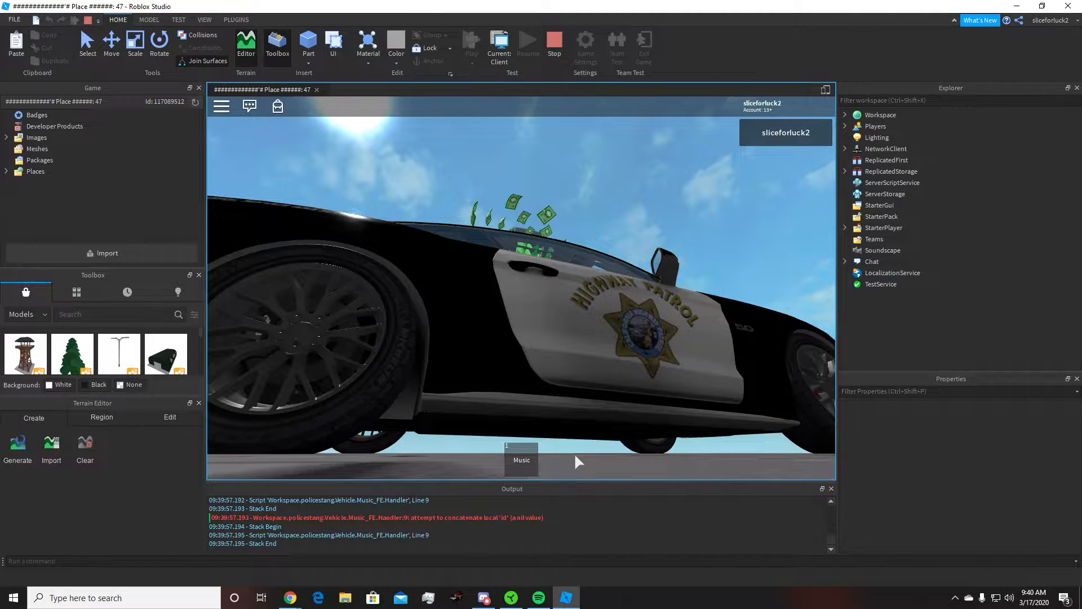
{"action": "right_click_drag", "start_coordinate": [596, 273], "coordinate": [596, 272]}
{"action": "scroll", "coordinate": [392, 370], "scroll_direction": "up", "scroll_amount": 4}
{"action": "right_click_drag", "start_coordinate": [392, 370], "coordinate": [392, 370]}
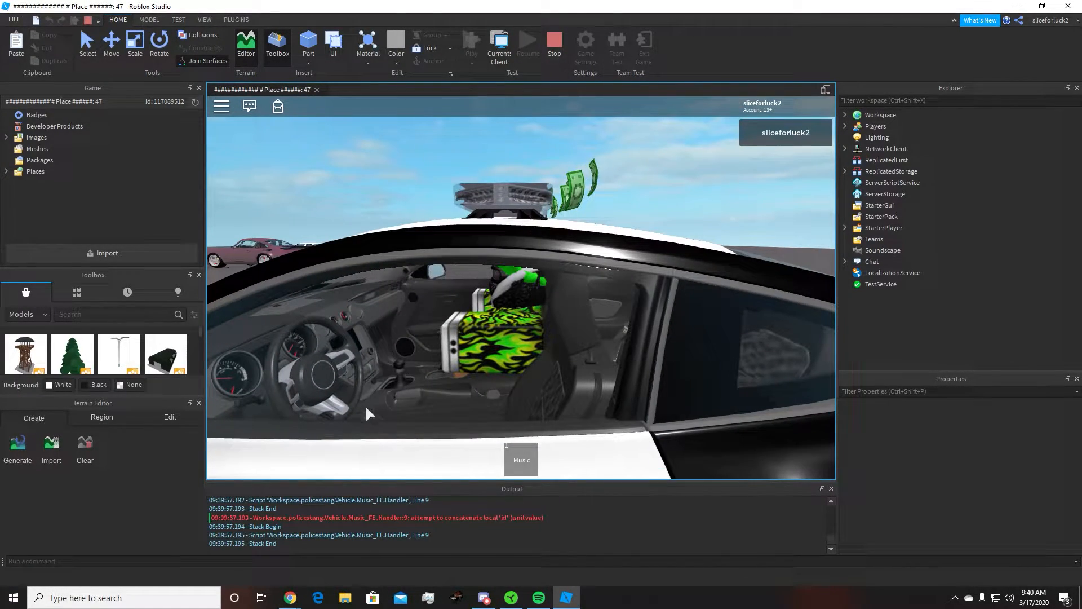
{"action": "key", "text": "space"}
{"action": "right_click_drag", "start_coordinate": [523, 286], "coordinate": [524, 287]}
{"action": "key", "text": "w"}
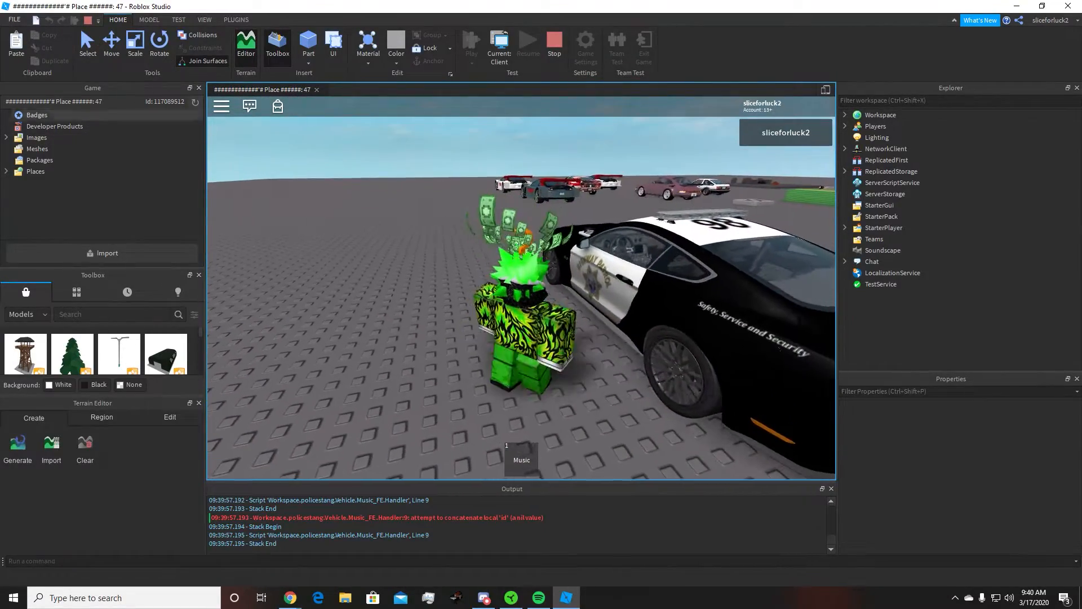
Check the volume in the in-game settings and resume the game.
{"action": "left_click", "coordinate": [222, 106]}
{"action": "left_click", "coordinate": [428, 153]}
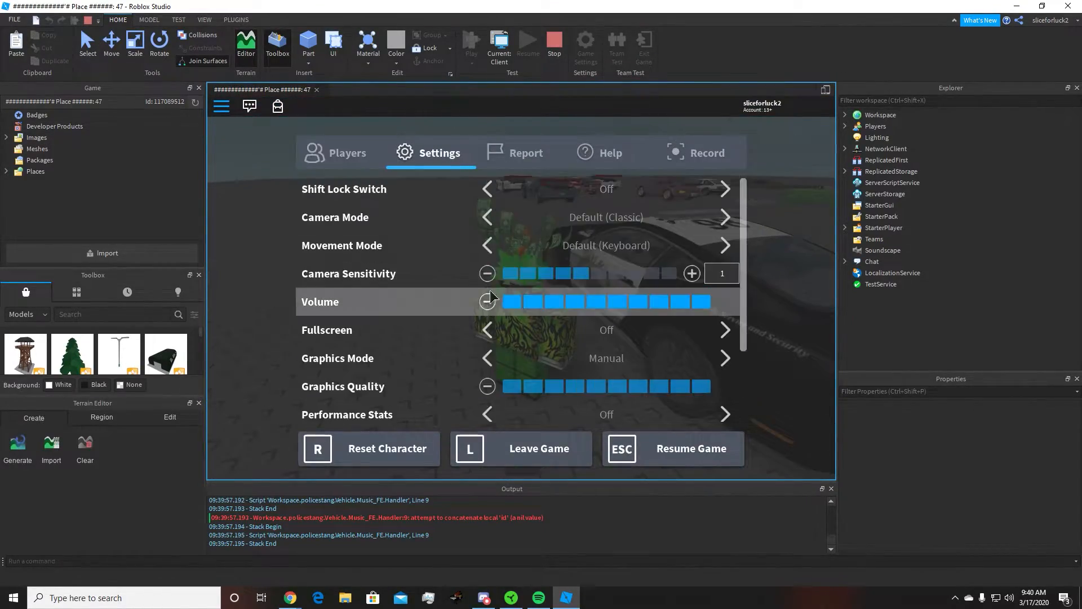
{"action": "left_click", "coordinate": [650, 442]}
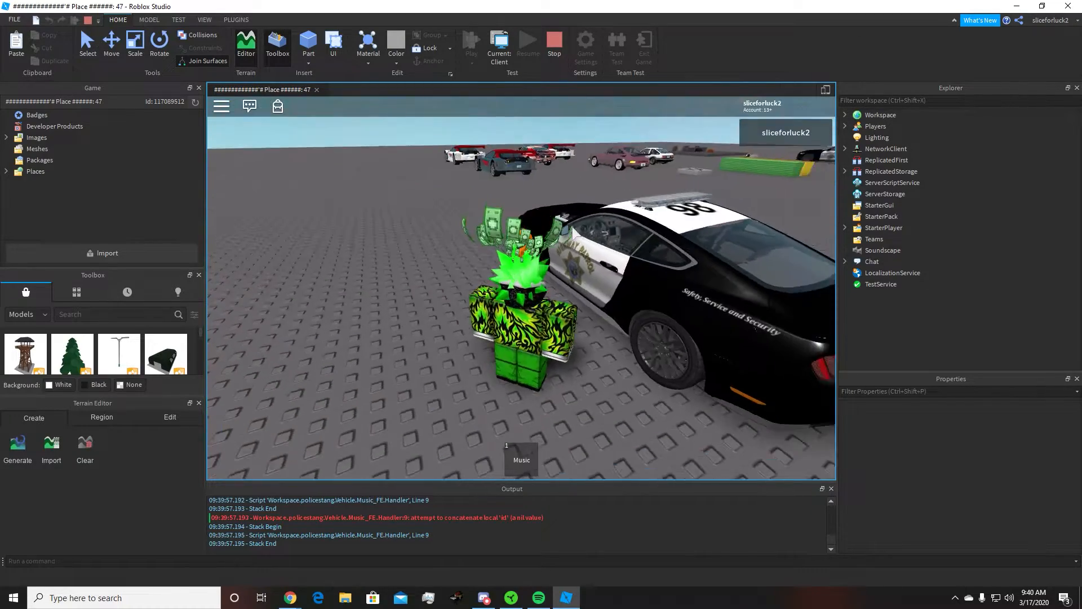
Sit in the driver's seat of the police Mustang, start the engine and switch to the first-person view.
{"action": "key", "text": "w"}
{"action": "right_click_drag", "start_coordinate": [573, 230], "coordinate": [572, 229]}
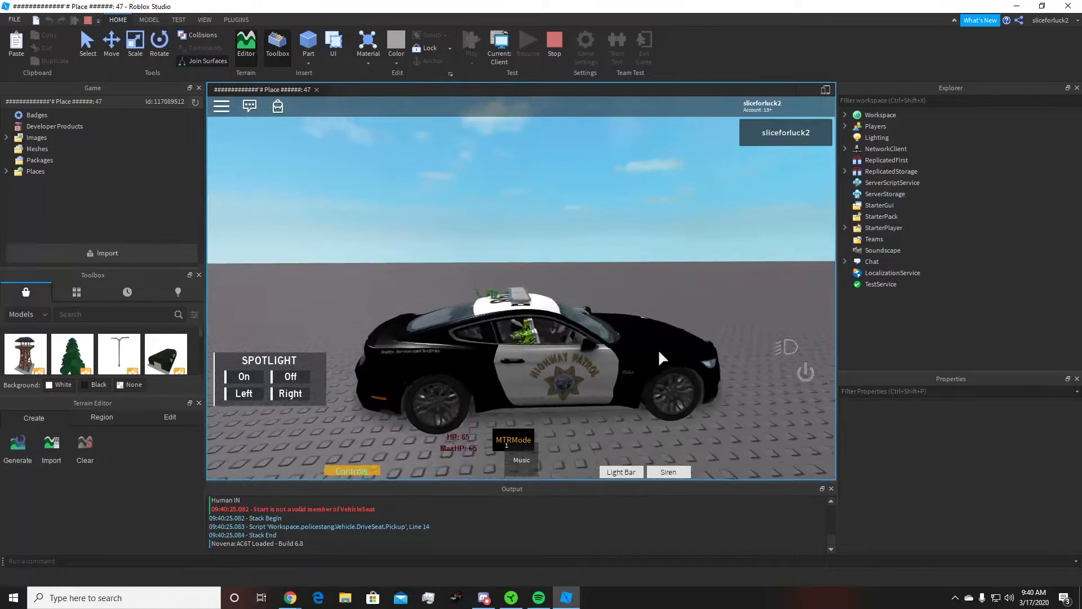
{"action": "scroll", "coordinate": [659, 353], "scroll_direction": "down", "scroll_amount": 5}
{"action": "right_click_drag", "start_coordinate": [660, 353], "coordinate": [658, 349]}
{"action": "left_click", "coordinate": [808, 376]}
{"action": "right_click_drag", "start_coordinate": [495, 326], "coordinate": [495, 327]}
{"action": "scroll", "coordinate": [495, 326], "scroll_direction": "up", "scroll_amount": 6}
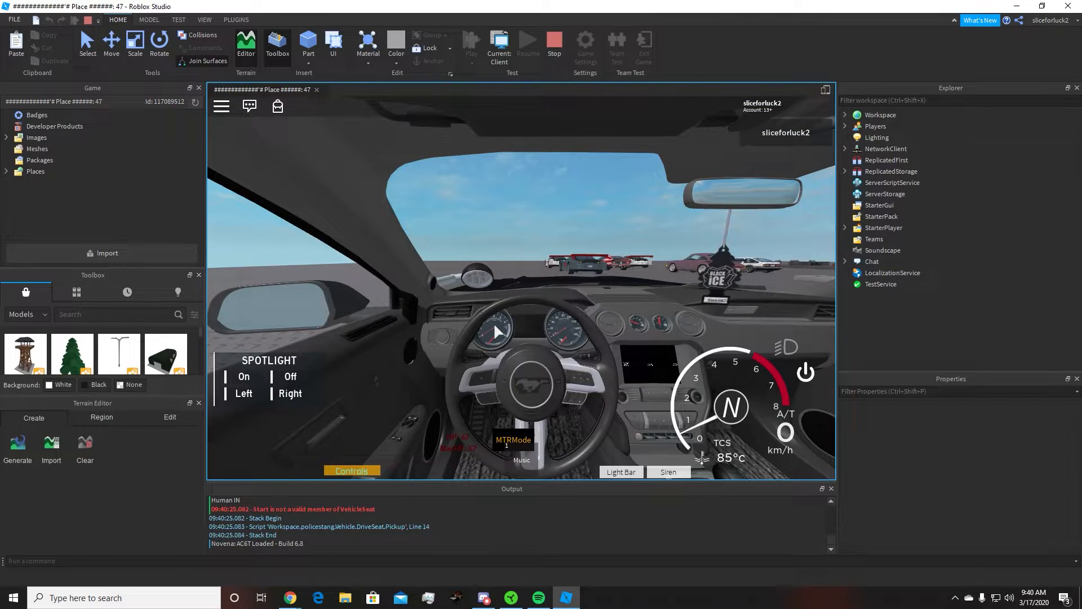
Look toward the gear stick, remove the Music tool from the hotbar and set the transmission to S/T.
{"action": "right_click_drag", "start_coordinate": [685, 434], "coordinate": [678, 443]}
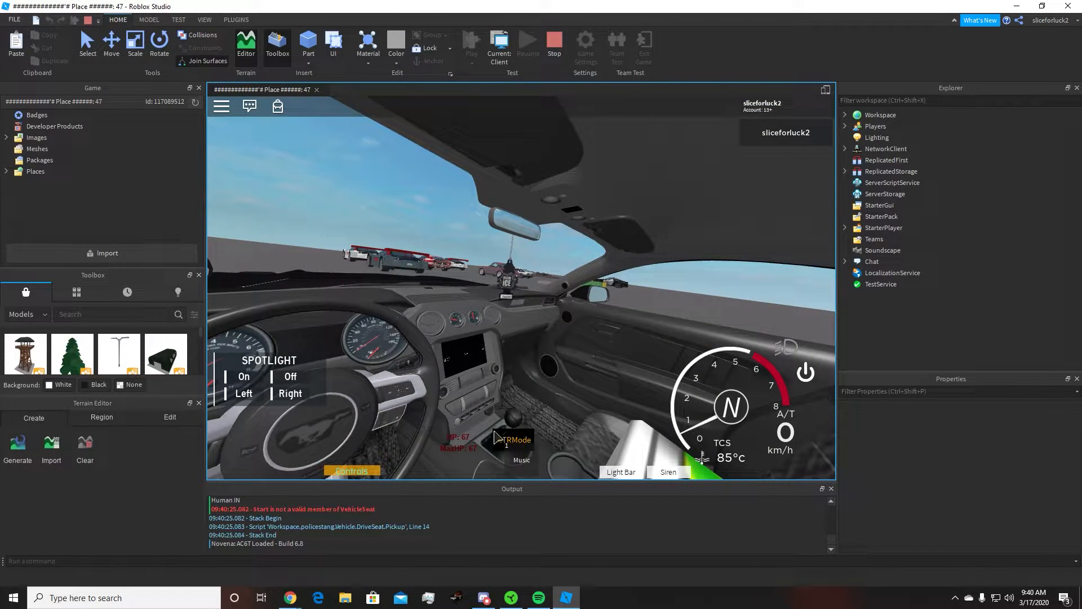
{"action": "key", "text": "grave"}
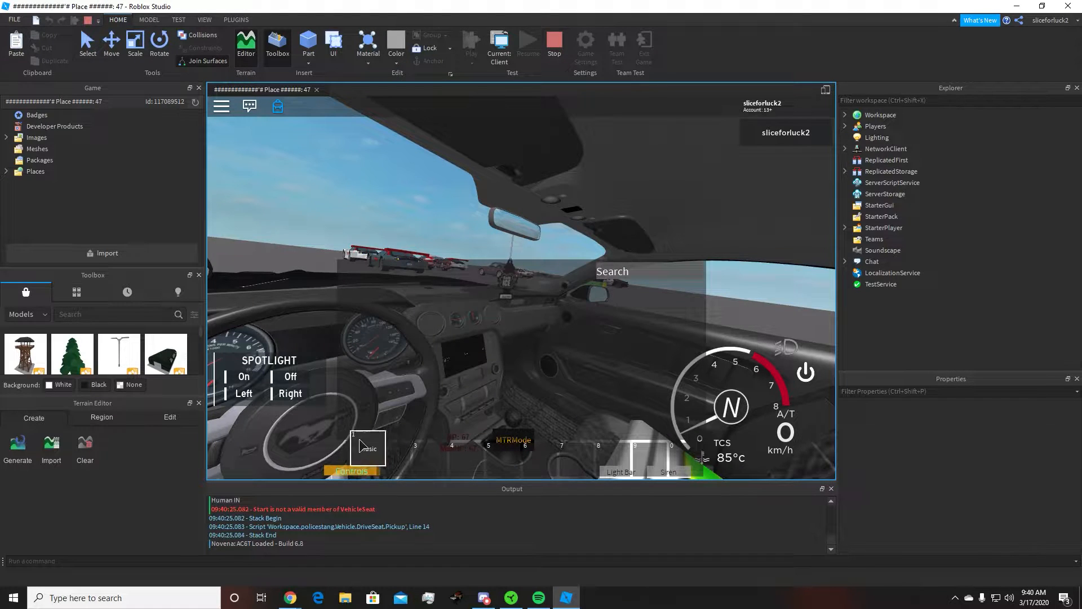
{"action": "key", "text": "grave"}
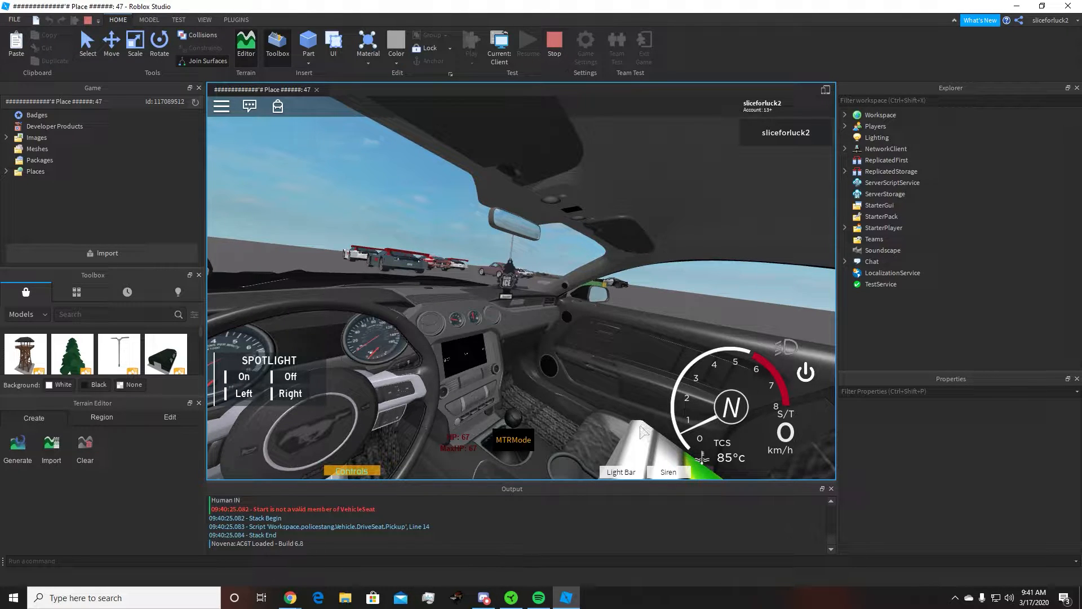
Shift up from neutral through the gears to 6th to test the stick's animation.
{"action": "key", "text": "e"}
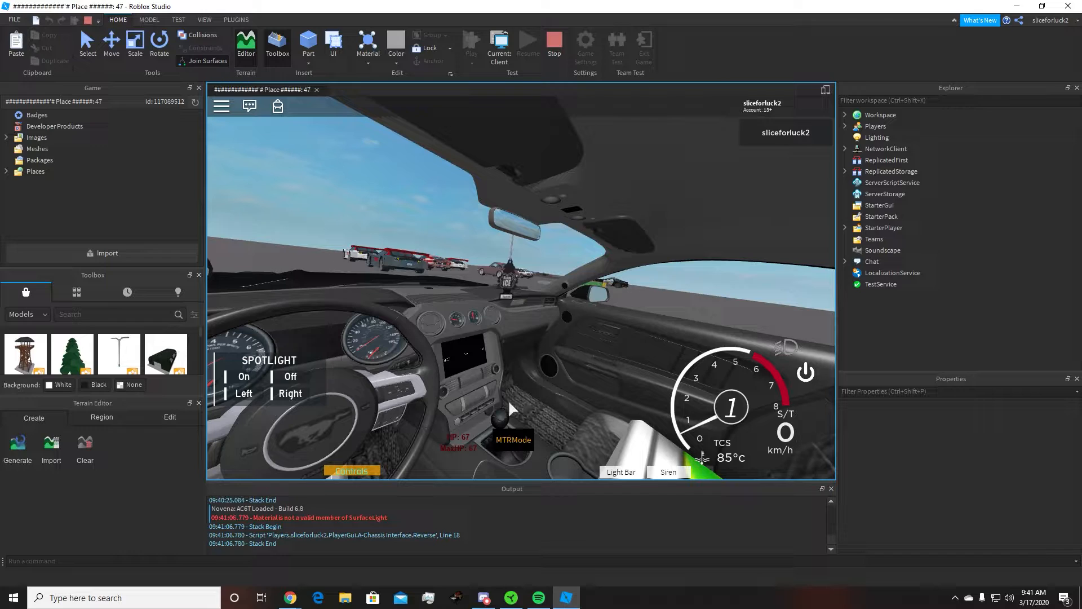
{"action": "key", "text": "e"}
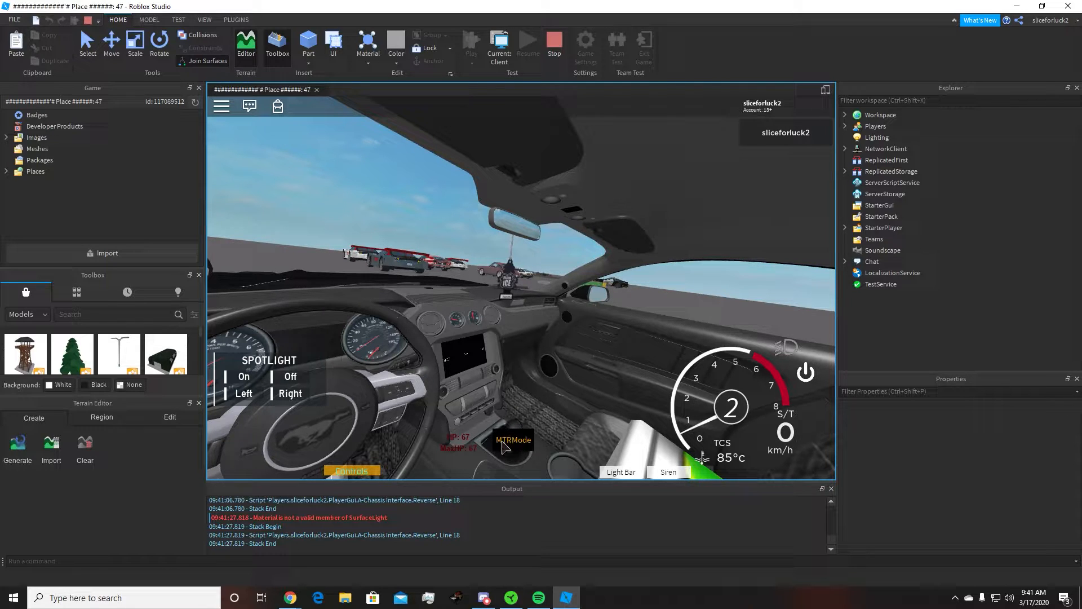
{"action": "key", "text": "e"}
{"action": "key", "text": "e"}
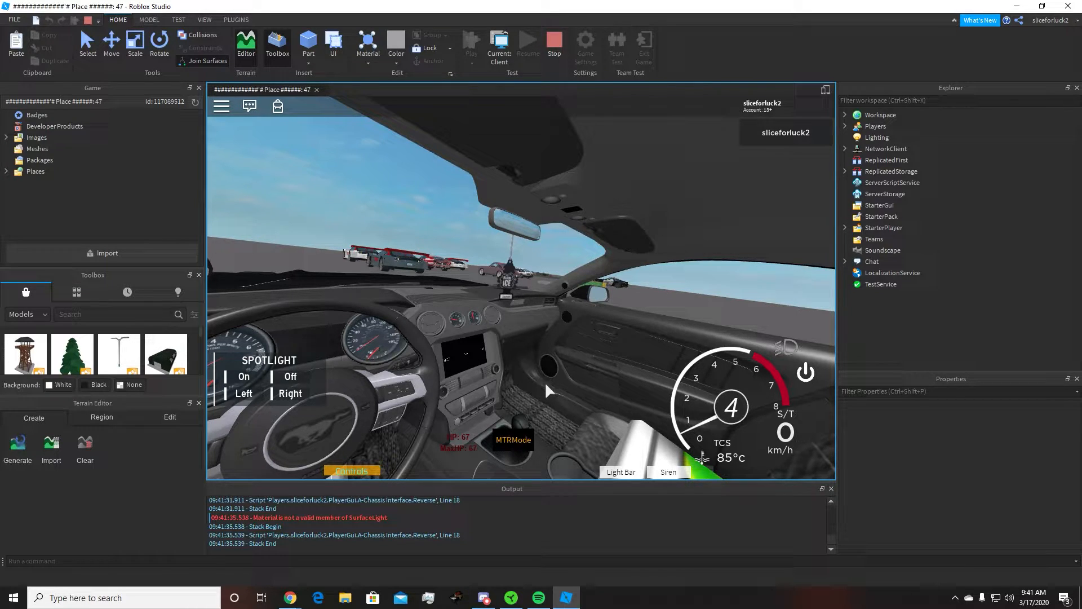
{"action": "key", "text": "e"}
{"action": "key", "text": "e"}
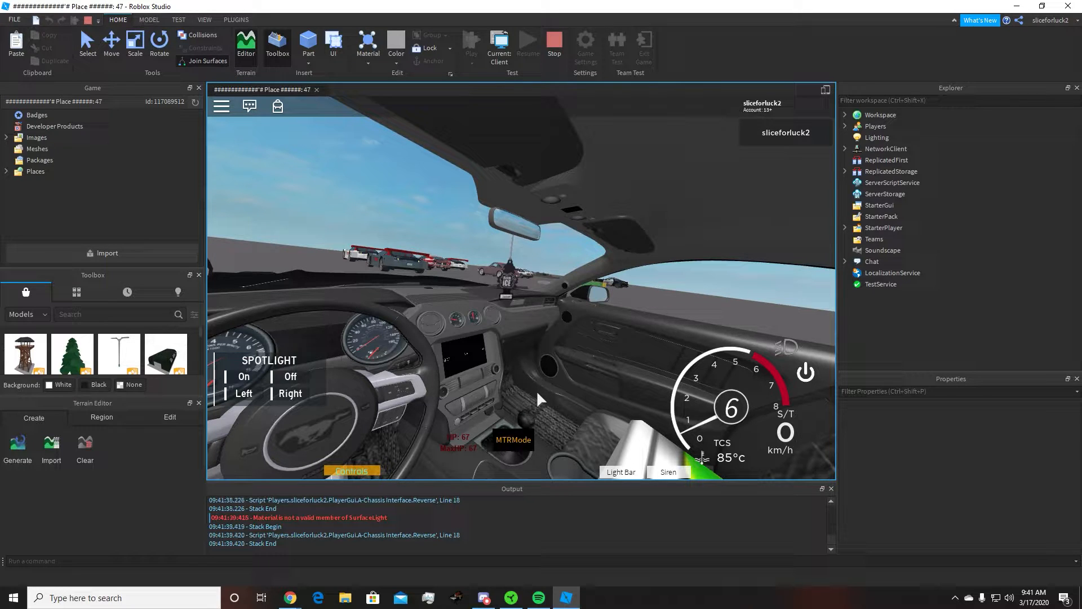
Shift down through the gears to reverse and back up to 1st to check the stick's movement.
{"action": "key", "text": "q"}
{"action": "key", "text": "q"}
{"action": "key", "text": "q"}
{"action": "key", "text": "q"}
{"action": "key", "text": "q"}
{"action": "key", "text": "q"}
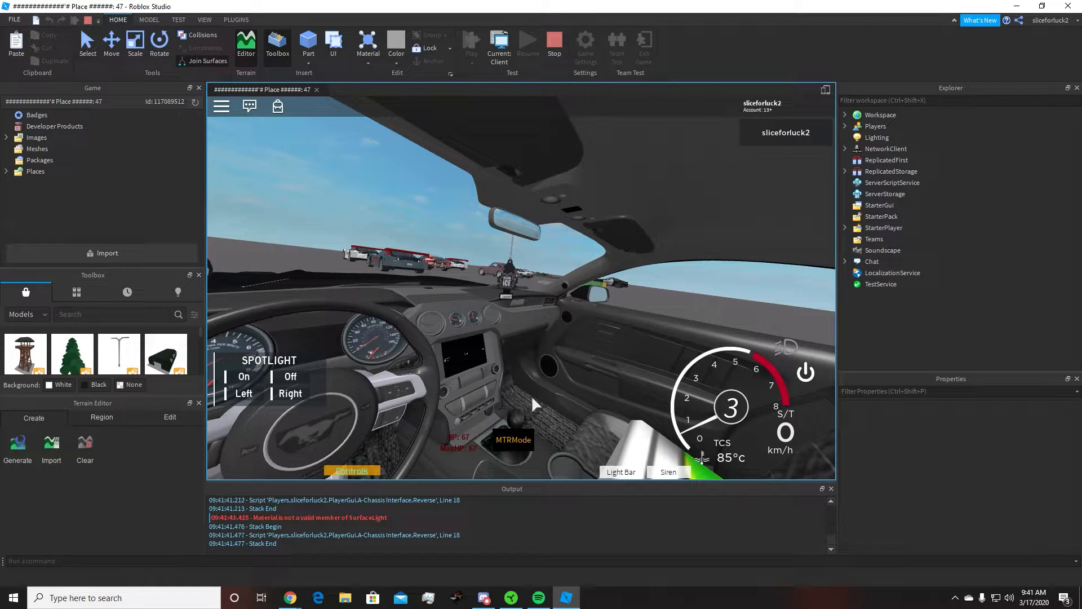
{"action": "key", "text": "q"}
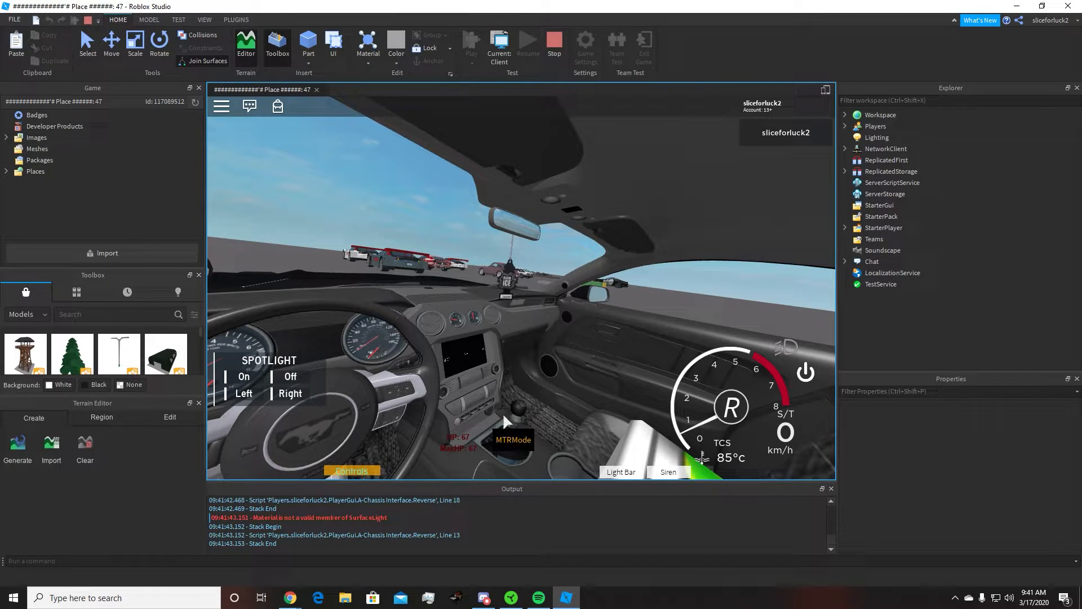
{"action": "key", "text": "e"}
{"action": "key", "text": "e"}
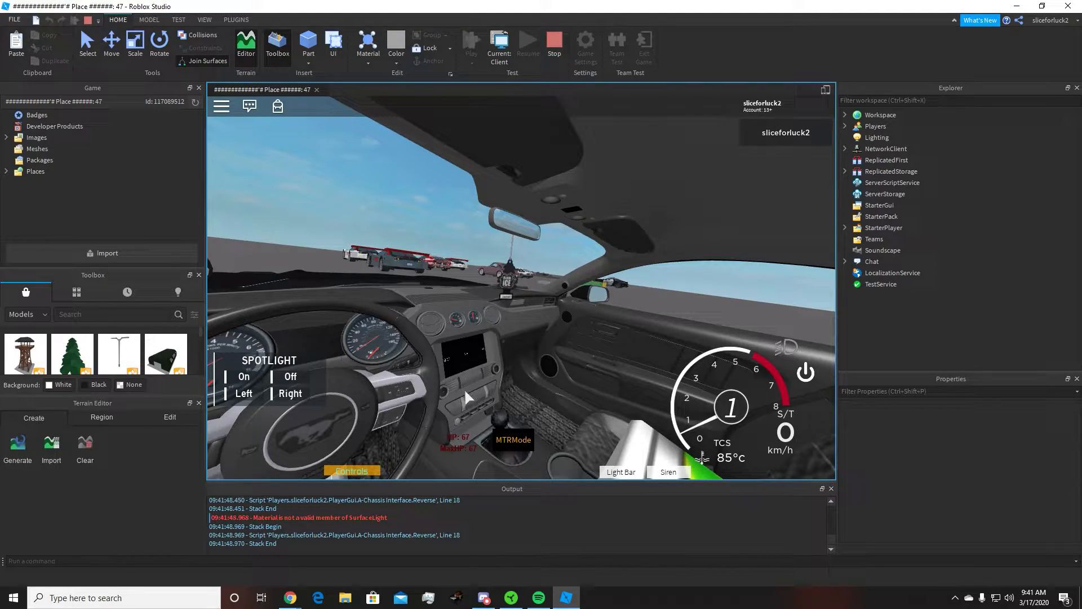
Leave the driver's seat and climb into the Mustang's passenger side.
{"action": "key", "text": "space"}
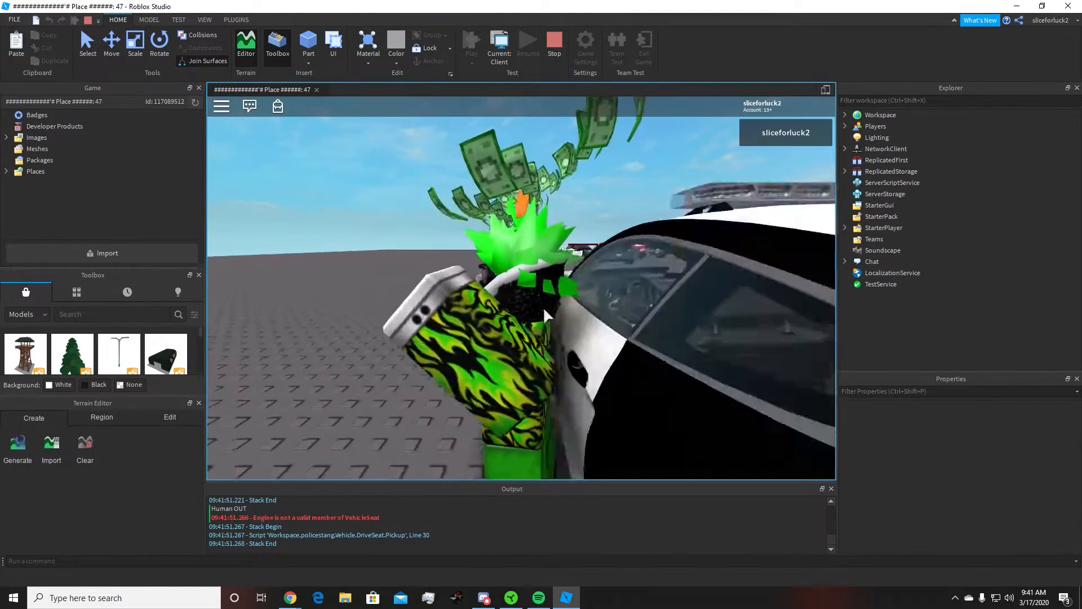
{"action": "key", "text": "w"}
{"action": "right_click_drag", "start_coordinate": [549, 307], "coordinate": [550, 309]}
{"action": "scroll", "coordinate": [550, 308], "scroll_direction": "up", "scroll_amount": 5}
{"action": "key", "text": "w"}
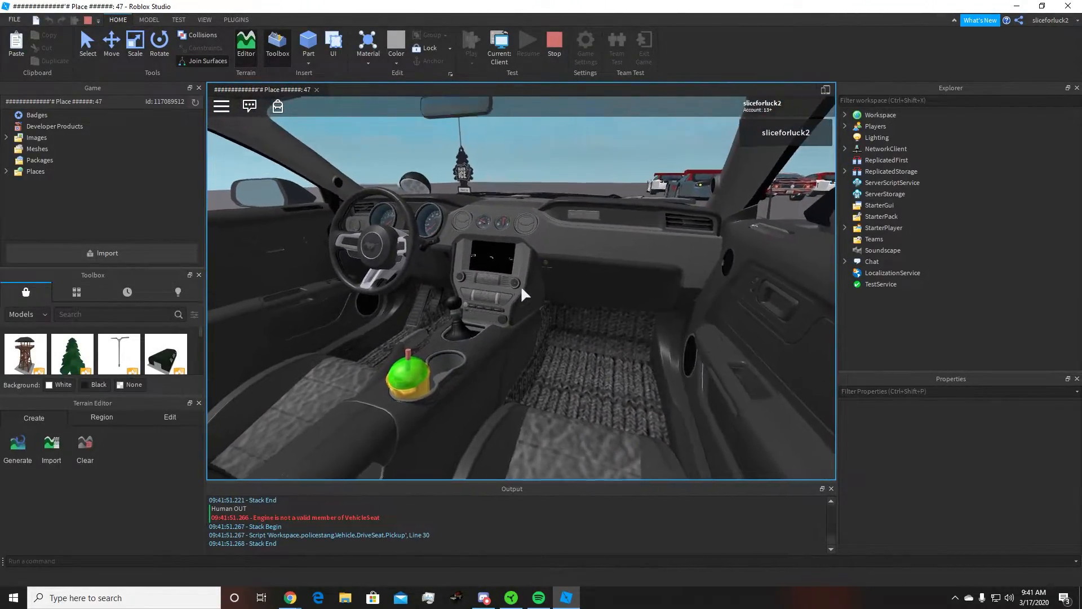
Examine the gear stick and its opening in the center console from several angles.
{"action": "scroll", "coordinate": [522, 287], "scroll_direction": "down", "scroll_amount": 3}
{"action": "key", "text": "w"}
{"action": "key", "text": "s"}
{"action": "right_click_drag", "start_coordinate": [522, 287], "coordinate": [521, 287]}
{"action": "key", "text": "s"}
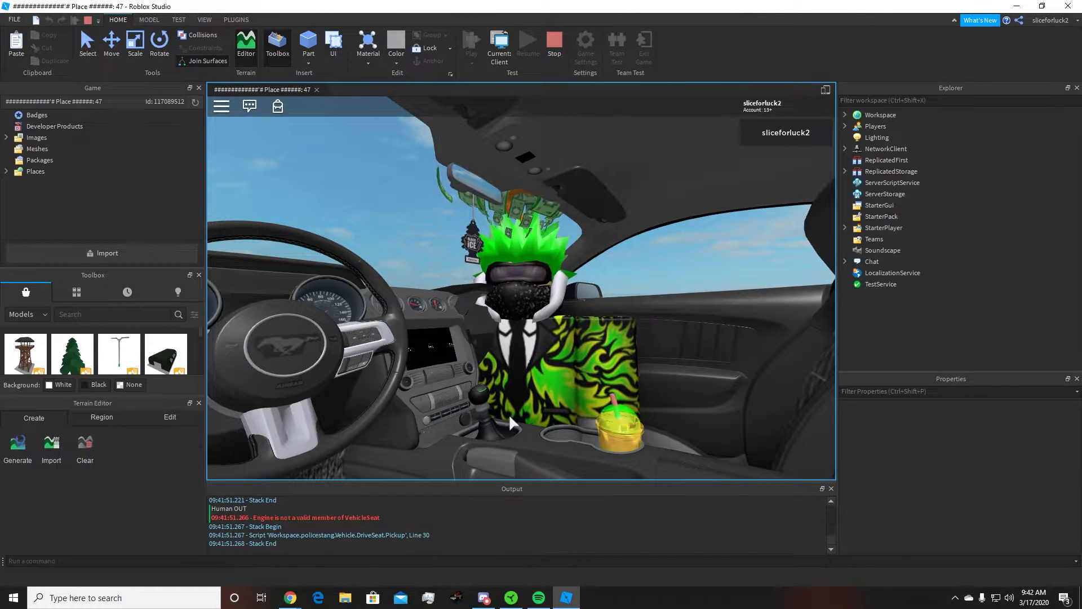
{"action": "right_click_drag", "start_coordinate": [512, 405], "coordinate": [512, 404]}
{"action": "right_click_drag", "start_coordinate": [571, 371], "coordinate": [520, 285]}
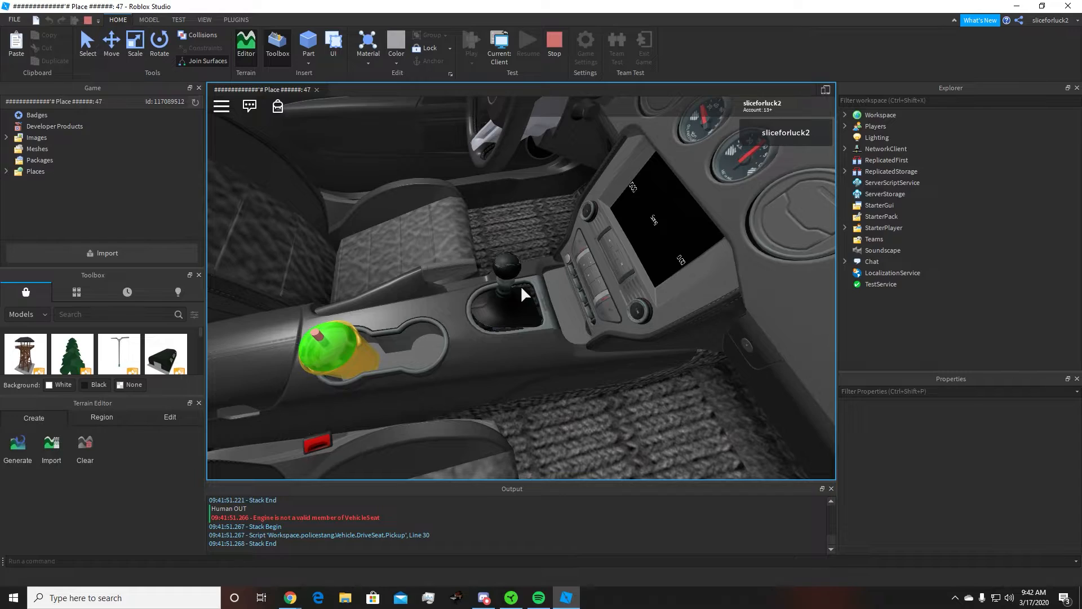
{"action": "right_click_drag", "start_coordinate": [520, 285], "coordinate": [520, 285]}
{"action": "scroll", "coordinate": [519, 285], "scroll_direction": "down", "scroll_amount": 3}
{"action": "right_click_drag", "start_coordinate": [470, 318], "coordinate": [470, 319]}
{"action": "scroll", "coordinate": [470, 319], "scroll_direction": "up", "scroll_amount": 3}
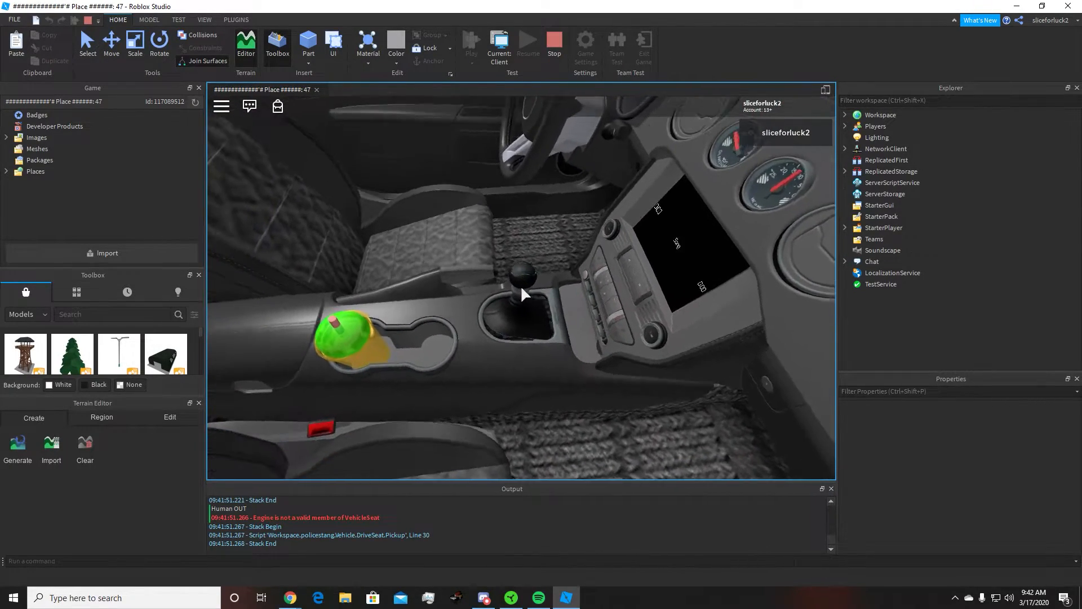
{"action": "scroll", "coordinate": [522, 287], "scroll_direction": "down", "scroll_amount": 3}
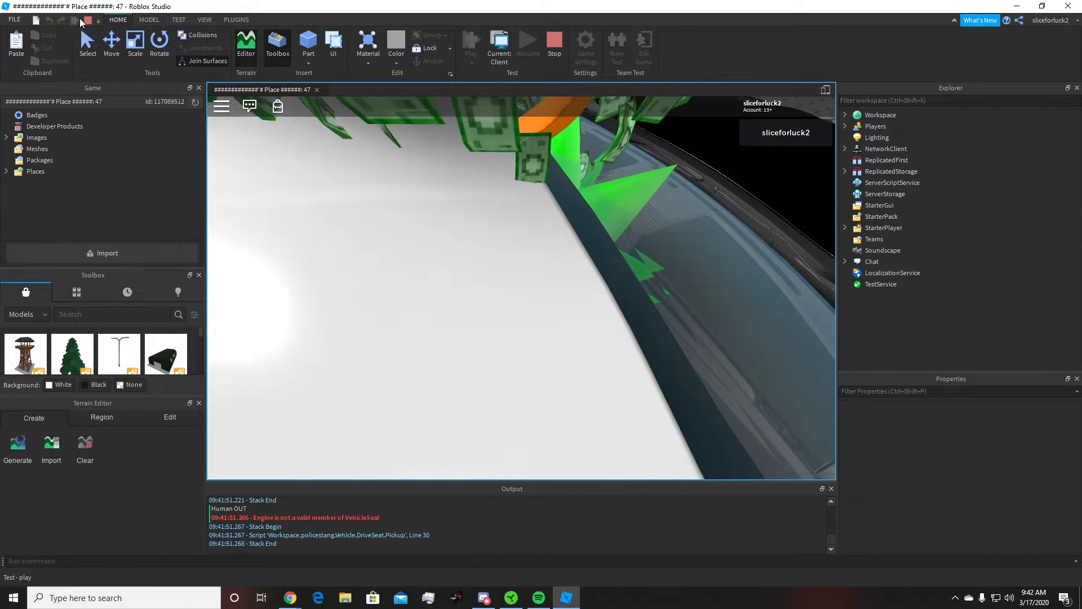
Stop the play test and insert an anchored block part on the ground near the Mustang.
{"action": "left_click", "coordinate": [88, 22]}
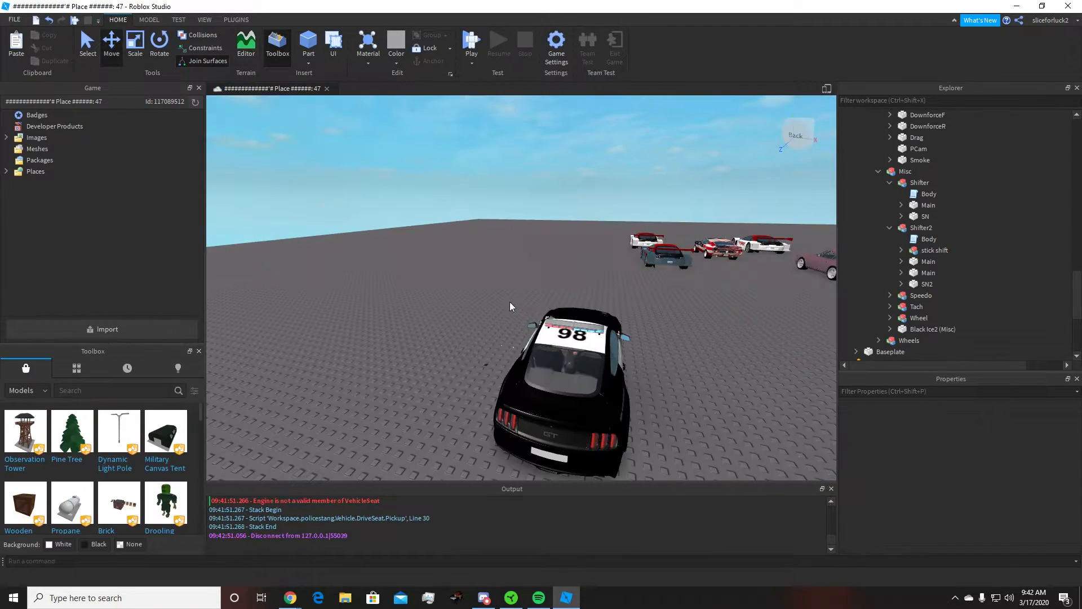
{"action": "right_click_drag", "start_coordinate": [509, 302], "coordinate": [511, 302]}
{"action": "key", "text": "w"}
{"action": "key", "text": "a"}
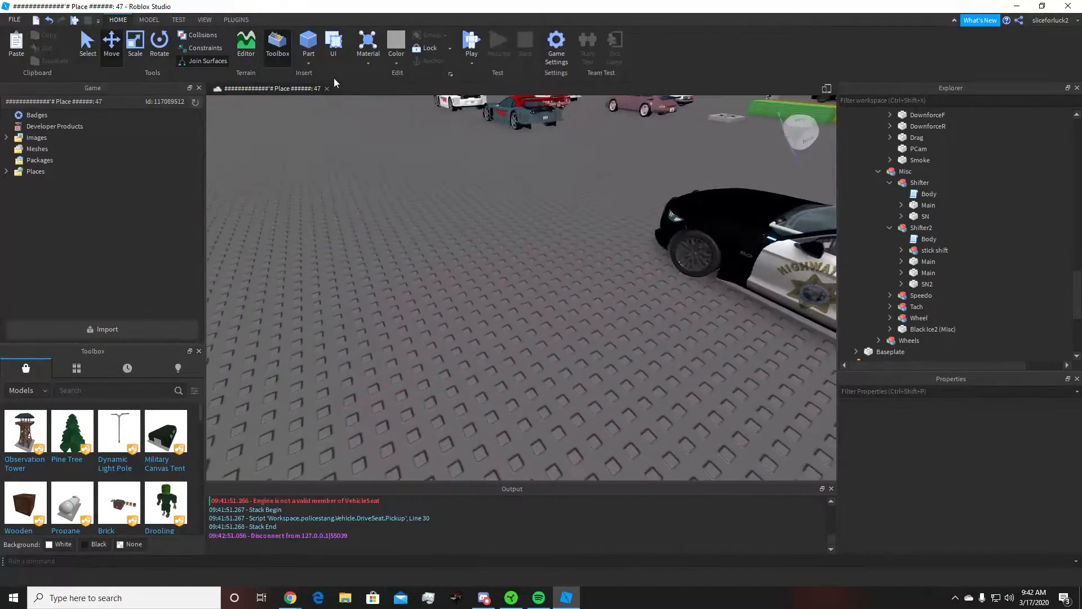
{"action": "left_click", "coordinate": [309, 44]}
{"action": "scroll", "coordinate": [933, 477], "scroll_direction": "down", "scroll_amount": 5}
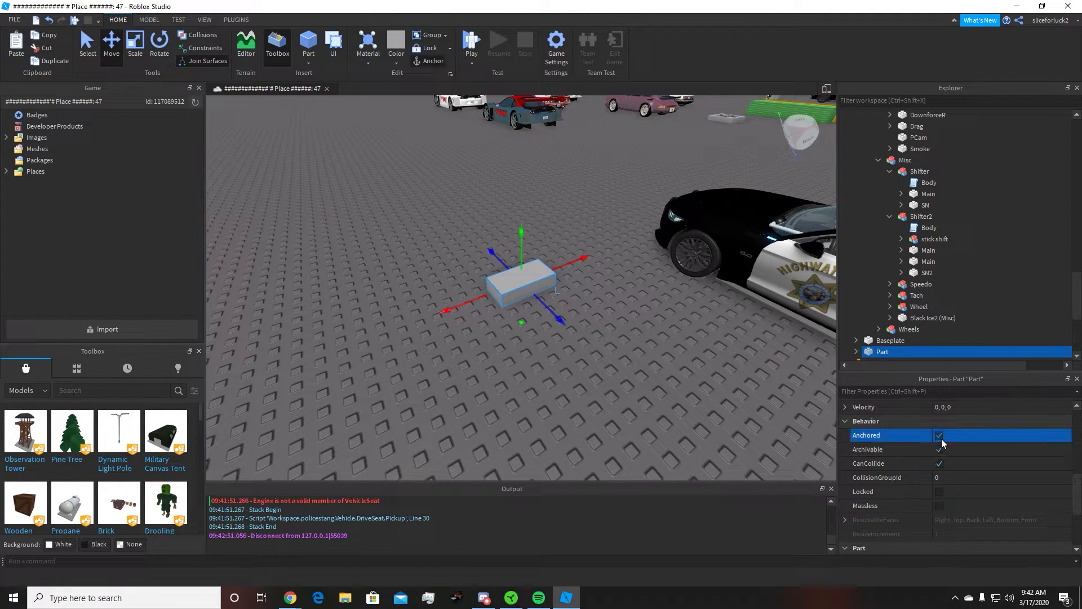
Set the new part's color to Really black and its material to SmoothPlastic.
{"action": "scroll", "coordinate": [938, 462], "scroll_direction": "up", "scroll_amount": 5}
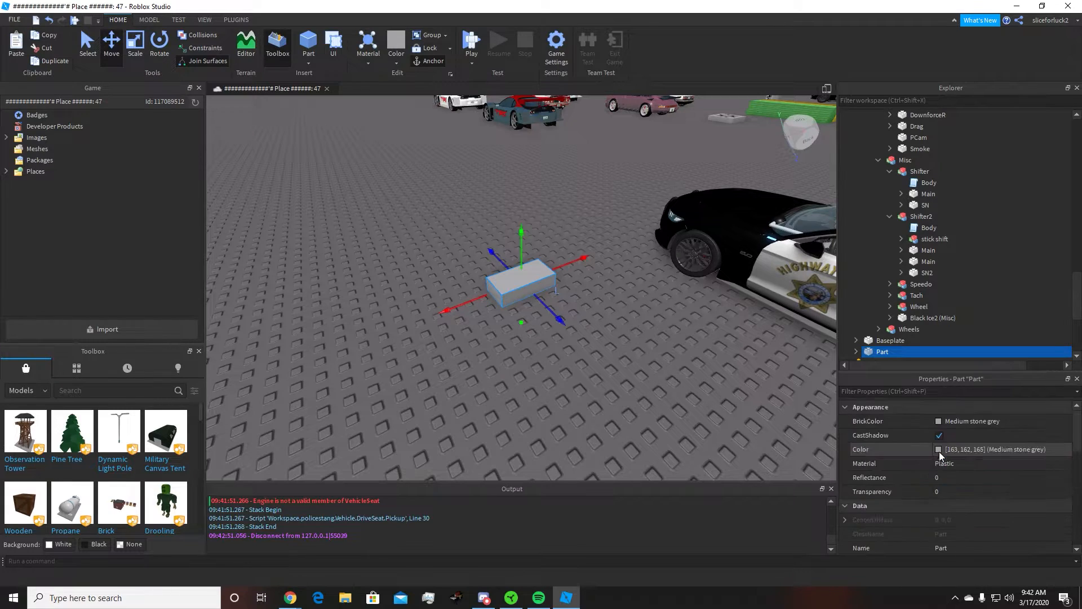
{"action": "left_click", "coordinate": [945, 428]}
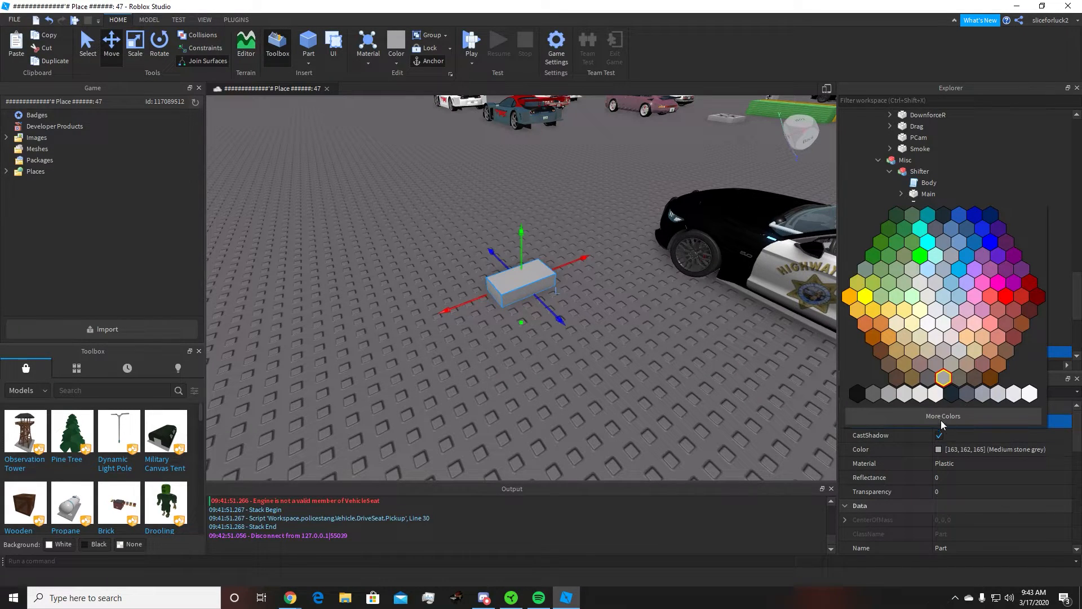
{"action": "left_click", "coordinate": [856, 392]}
{"action": "left_click", "coordinate": [963, 464]}
{"action": "scroll", "coordinate": [964, 485], "scroll_direction": "down", "scroll_amount": 2}
{"action": "scroll", "coordinate": [961, 463], "scroll_direction": "up", "scroll_amount": 2}
{"action": "left_click", "coordinate": [957, 464]}
{"action": "scroll", "coordinate": [954, 479], "scroll_direction": "down", "scroll_amount": 1}
{"action": "scroll", "coordinate": [953, 504], "scroll_direction": "down", "scroll_amount": 1}
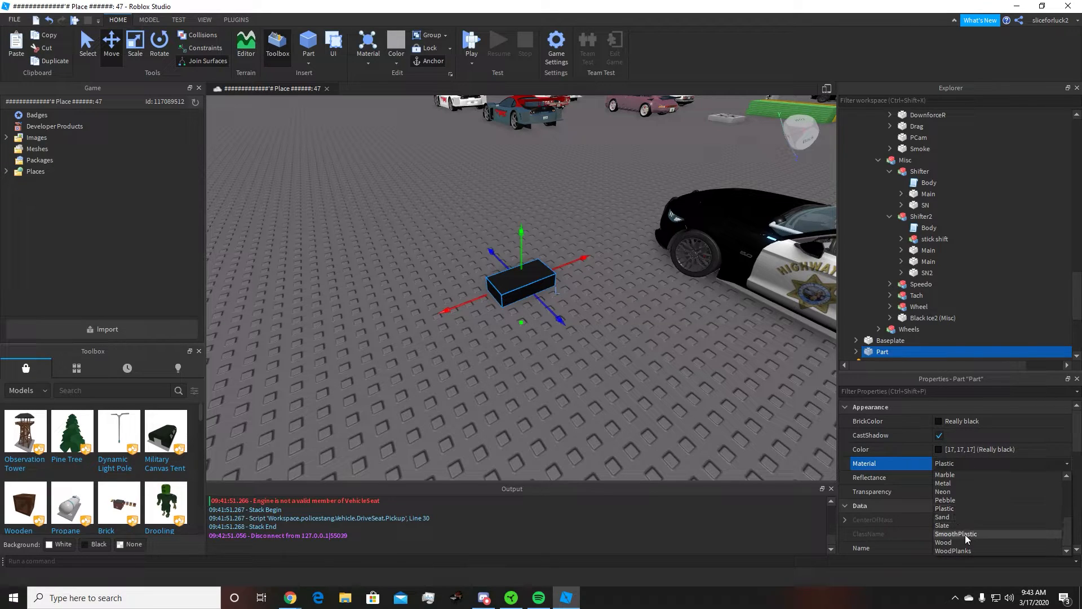
{"action": "left_click", "coordinate": [964, 534]}
Scale the black part down along its length and one other dimension.
{"action": "scroll", "coordinate": [550, 382], "scroll_direction": "up", "scroll_amount": 2}
{"action": "right_click_drag", "start_coordinate": [550, 382], "coordinate": [530, 366]}
{"action": "key", "text": "ctrl+3"}
{"action": "scroll", "coordinate": [550, 381], "scroll_direction": "up", "scroll_amount": 2}
{"action": "left_click_drag", "start_coordinate": [701, 340], "coordinate": [583, 338]}
{"action": "right_click_drag", "start_coordinate": [499, 412], "coordinate": [486, 411]}
{"action": "left_click_drag", "start_coordinate": [473, 451], "coordinate": [466, 366]}
{"action": "right_click_drag", "start_coordinate": [464, 324], "coordinate": [479, 338]}
Move the black part off the ground and into the Mustang's cabin at the driver's side.
{"action": "key", "text": "ctrl+2"}
{"action": "scroll", "coordinate": [533, 262], "scroll_direction": "down", "scroll_amount": 5}
{"action": "right_click_drag", "start_coordinate": [531, 262], "coordinate": [534, 260]}
{"action": "scroll", "coordinate": [531, 263], "scroll_direction": "up", "scroll_amount": 3}
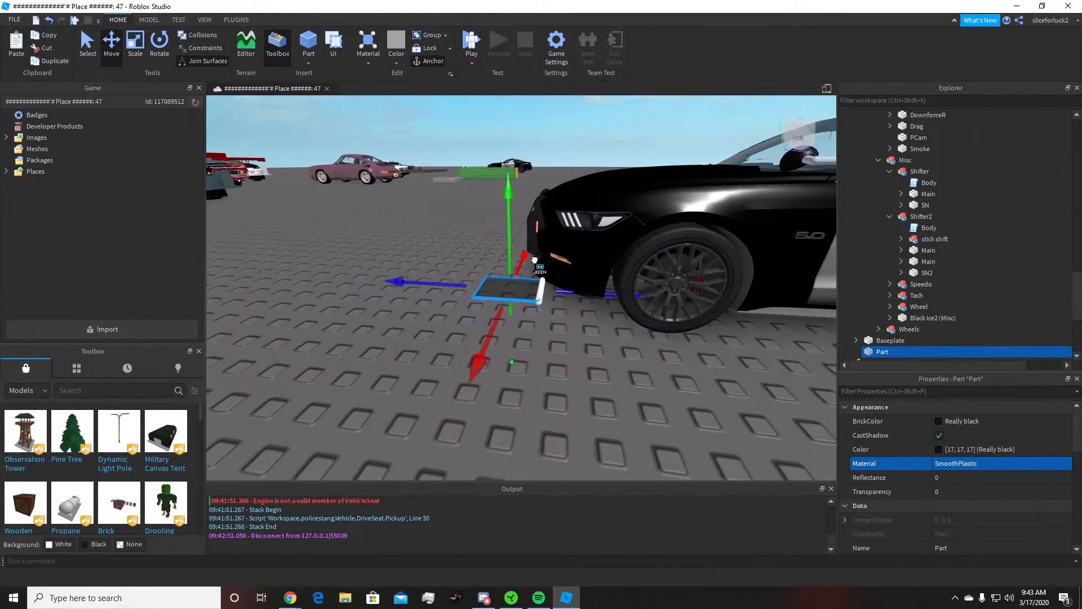
{"action": "left_click_drag", "start_coordinate": [566, 294], "coordinate": [601, 289]}
{"action": "right_click_drag", "start_coordinate": [602, 288], "coordinate": [606, 289]}
{"action": "scroll", "coordinate": [603, 288], "scroll_direction": "up", "scroll_amount": 8}
{"action": "scroll", "coordinate": [603, 289], "scroll_direction": "down", "scroll_amount": 5}
{"action": "right_click_drag", "start_coordinate": [532, 311], "coordinate": [490, 330]}
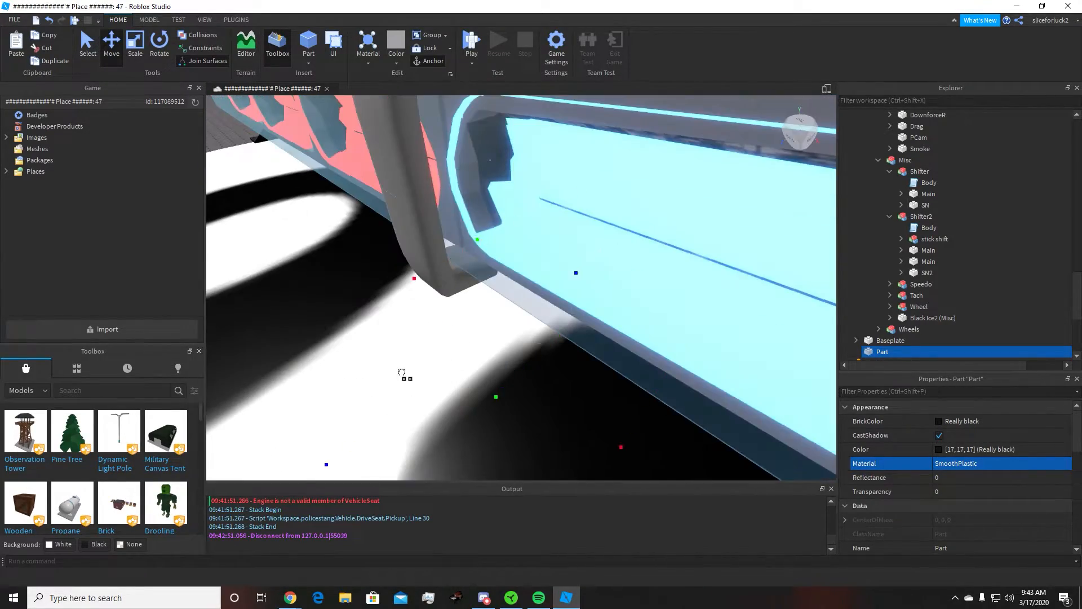
{"action": "scroll", "coordinate": [398, 377], "scroll_direction": "up", "scroll_amount": 3}
{"action": "right_click_drag", "start_coordinate": [398, 377], "coordinate": [399, 374]}
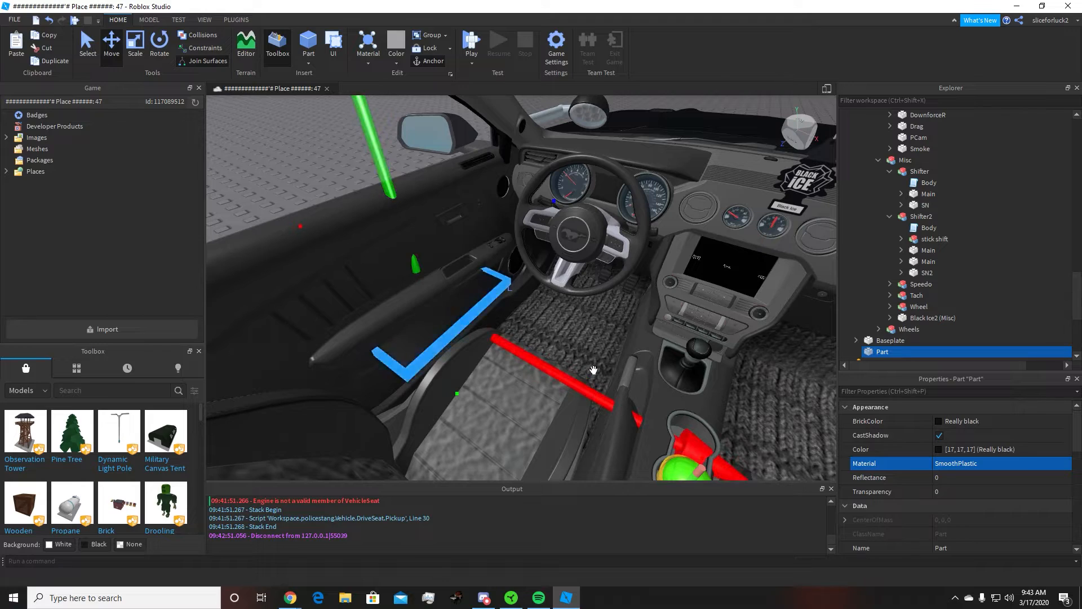
Move the black part across the cabin into the center console, beneath the gear stick and cup holders.
{"action": "right_click_drag", "start_coordinate": [593, 370], "coordinate": [603, 374]}
{"action": "left_click_drag", "start_coordinate": [570, 341], "coordinate": [662, 367]}
{"action": "right_click_drag", "start_coordinate": [662, 367], "coordinate": [610, 325]}
{"action": "scroll", "coordinate": [610, 326], "scroll_direction": "up", "scroll_amount": 3}
{"action": "left_click_drag", "start_coordinate": [594, 229], "coordinate": [621, 225]}
{"action": "right_click_drag", "start_coordinate": [564, 248], "coordinate": [530, 234]}
Scale down the black part's width and length so it fits under the shifter opening in the center console.
{"action": "key", "text": "ctrl+3"}
{"action": "right_click_drag", "start_coordinate": [602, 235], "coordinate": [602, 235]}
{"action": "left_click_drag", "start_coordinate": [674, 161], "coordinate": [660, 170]}
{"action": "right_click_drag", "start_coordinate": [346, 172], "coordinate": [348, 173]}
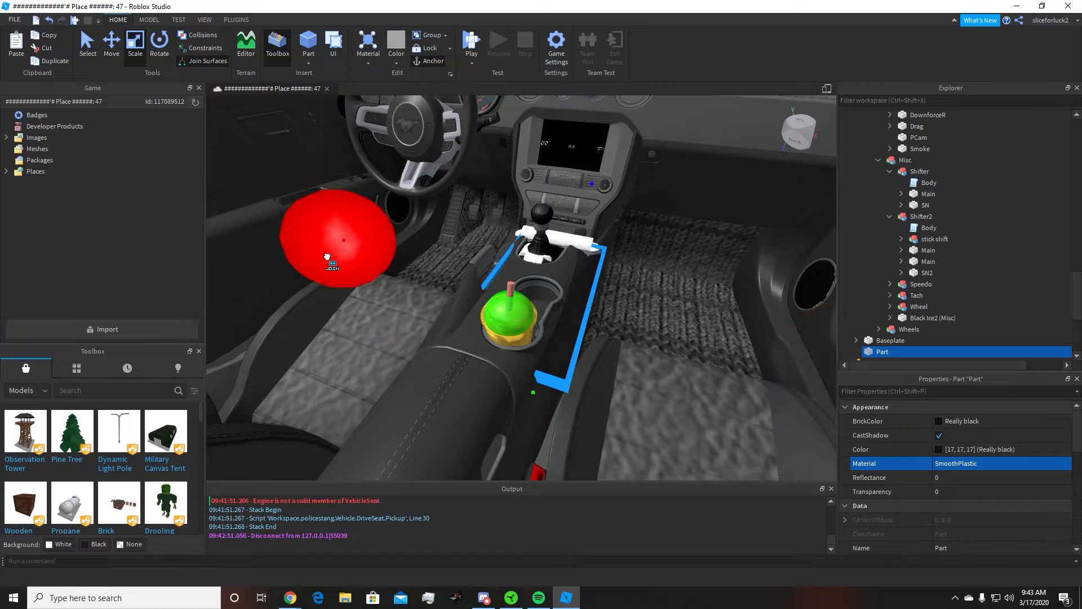
{"action": "right_click_drag", "start_coordinate": [332, 262], "coordinate": [564, 406]}
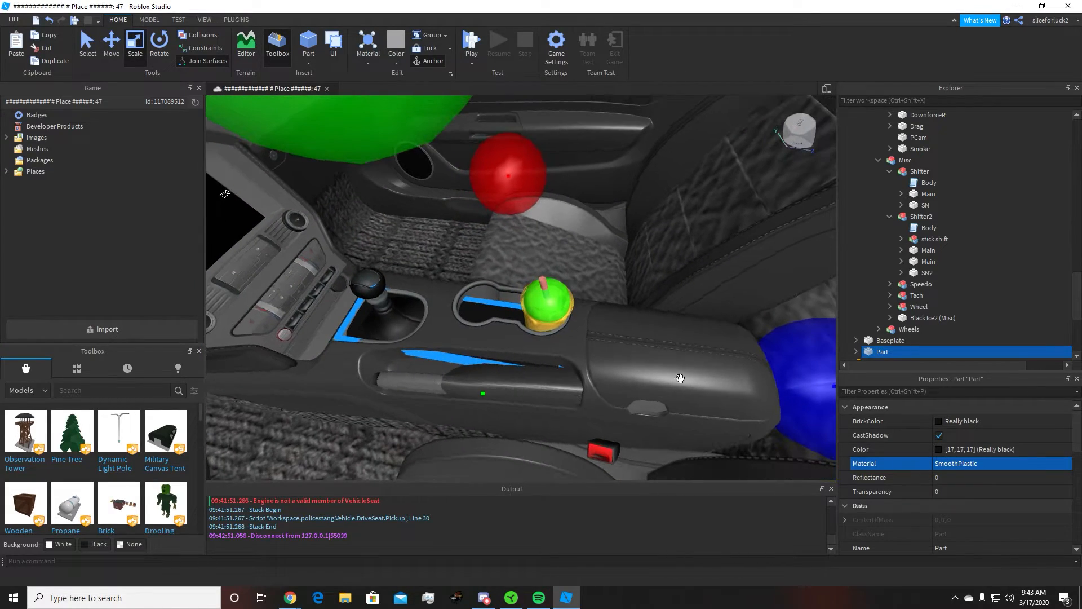
{"action": "left_click_drag", "start_coordinate": [786, 385], "coordinate": [632, 363]}
{"action": "right_click_drag", "start_coordinate": [352, 319], "coordinate": [386, 280]}
Rotate the black part beneath the gear stick and check how it fills the shifter opening.
{"action": "key", "text": "ctrl+1"}
{"action": "key", "text": "ctrl+4"}
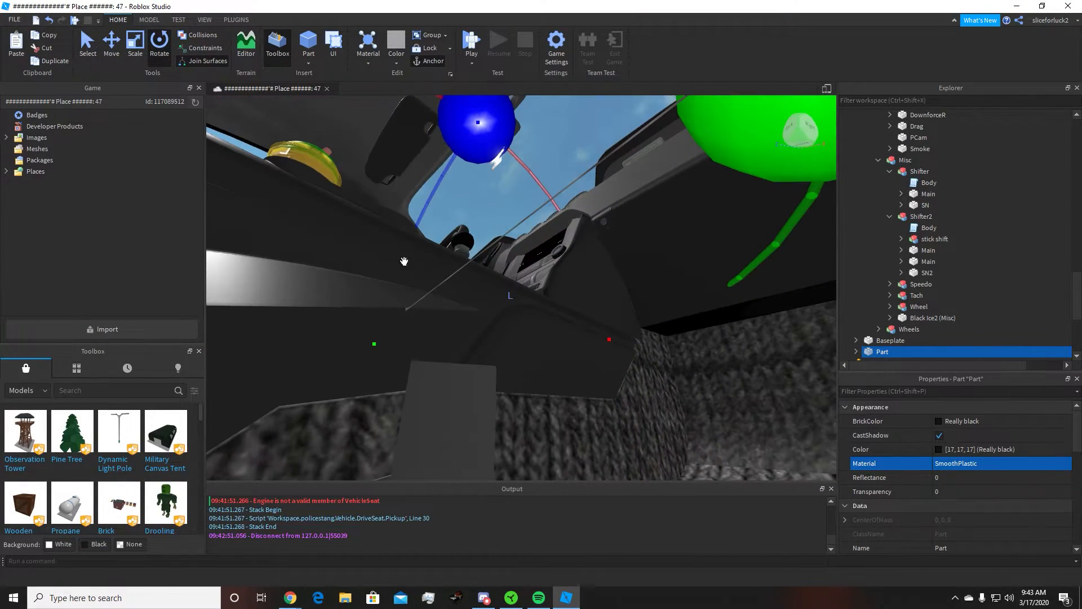
{"action": "right_click_drag", "start_coordinate": [620, 331], "coordinate": [661, 242]}
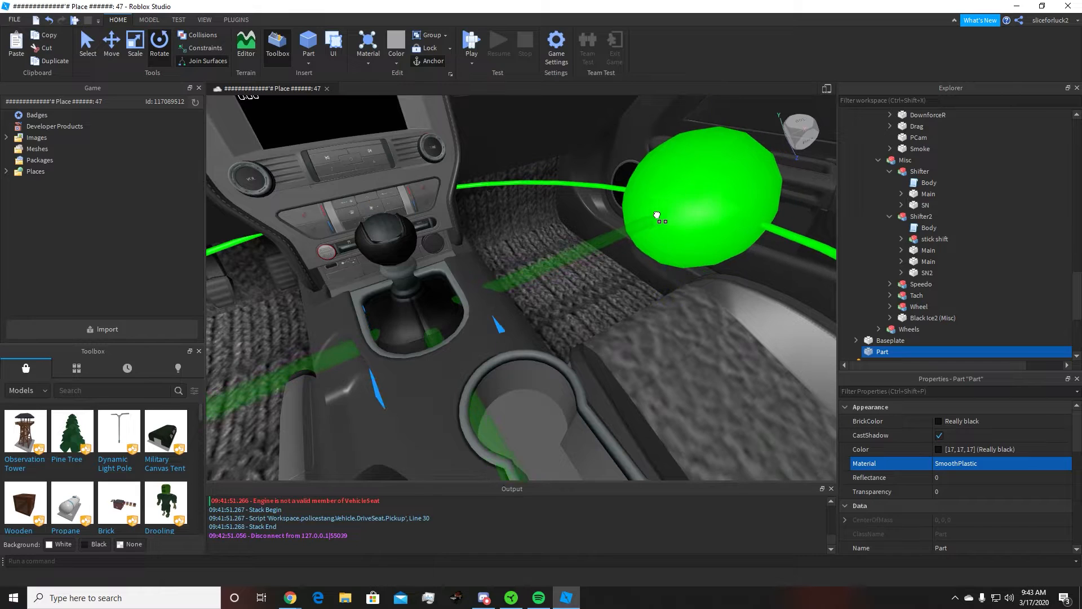
{"action": "left_click", "coordinate": [561, 151]}
{"action": "right_click_drag", "start_coordinate": [559, 153], "coordinate": [558, 154]}
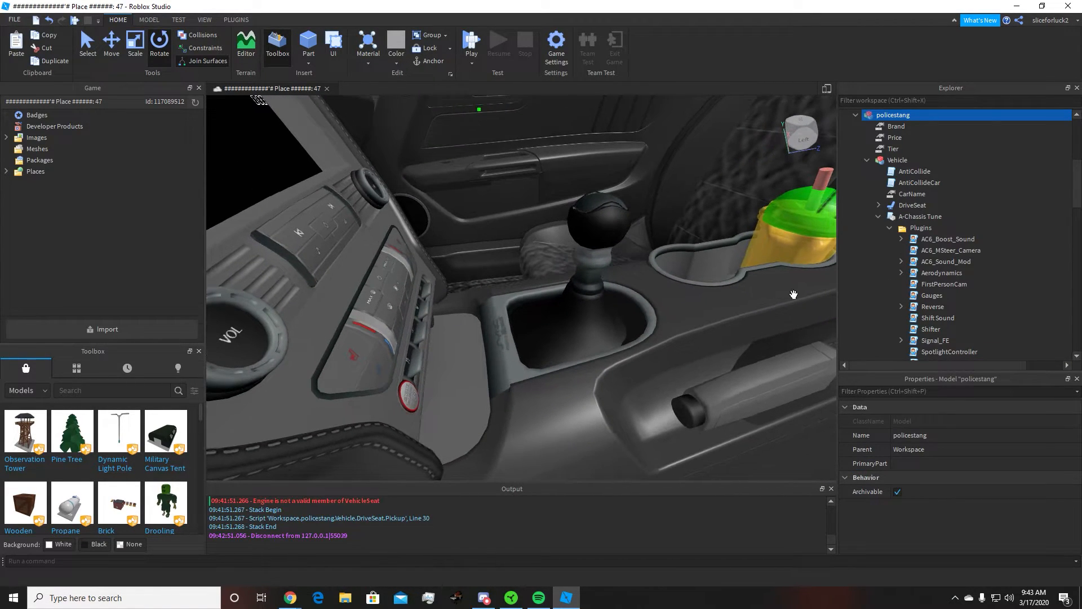
{"action": "scroll", "coordinate": [953, 260], "scroll_direction": "down", "scroll_amount": 1}
{"action": "scroll", "coordinate": [955, 260], "scroll_direction": "up", "scroll_amount": 2}
{"action": "right_click_drag", "start_coordinate": [524, 222], "coordinate": [527, 259]}
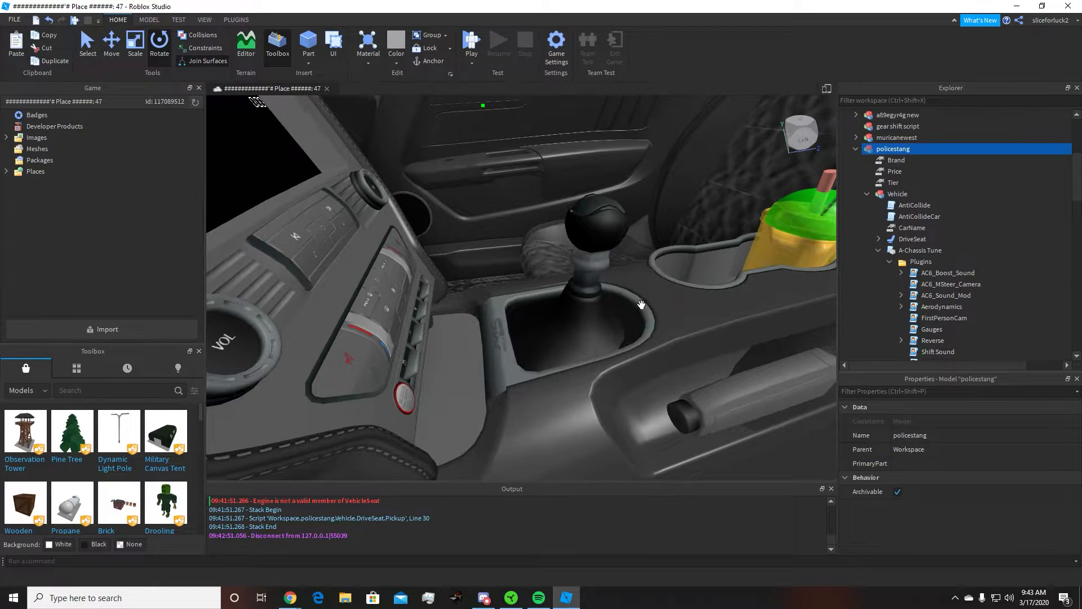
{"action": "right_click_drag", "start_coordinate": [655, 322], "coordinate": [655, 322]}
Move the black part into the Mustang's Body model in the object hierarchy, check the console, and clear the selection.
{"action": "left_click", "coordinate": [401, 205]}
{"action": "right_click_drag", "start_coordinate": [732, 290], "coordinate": [732, 290]}
{"action": "scroll", "coordinate": [732, 290], "scroll_direction": "down", "scroll_amount": 3}
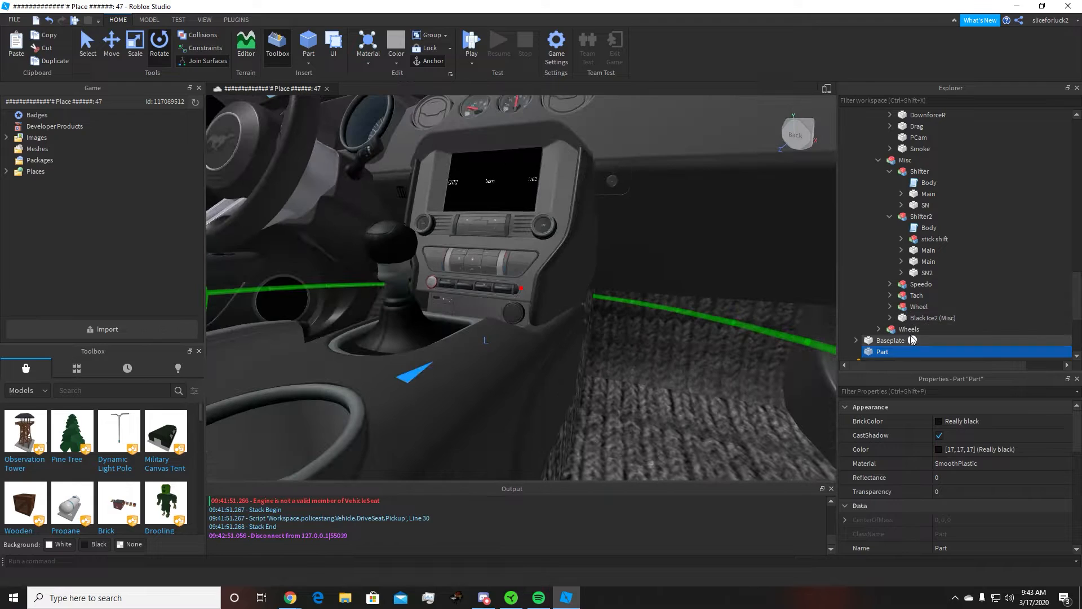
{"action": "left_click_drag", "start_coordinate": [876, 323], "coordinate": [899, 290]}
{"action": "right_click_drag", "start_coordinate": [521, 305], "coordinate": [521, 338]}
{"action": "right_click_drag", "start_coordinate": [502, 422], "coordinate": [499, 421]}
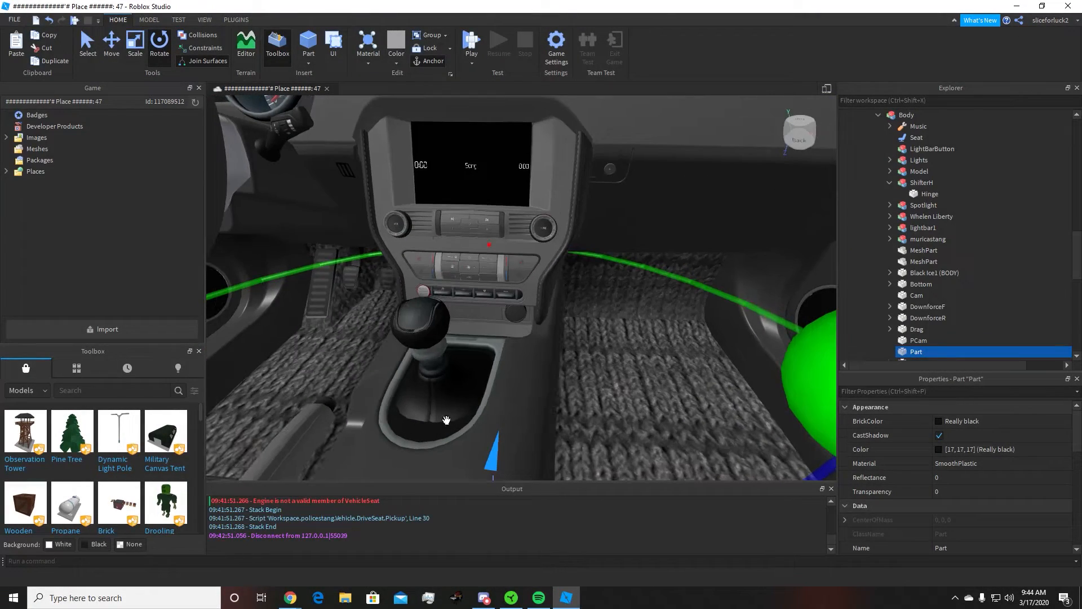
{"action": "right_click_drag", "start_coordinate": [513, 336], "coordinate": [524, 316]}
{"action": "left_click", "coordinate": [487, 195]}
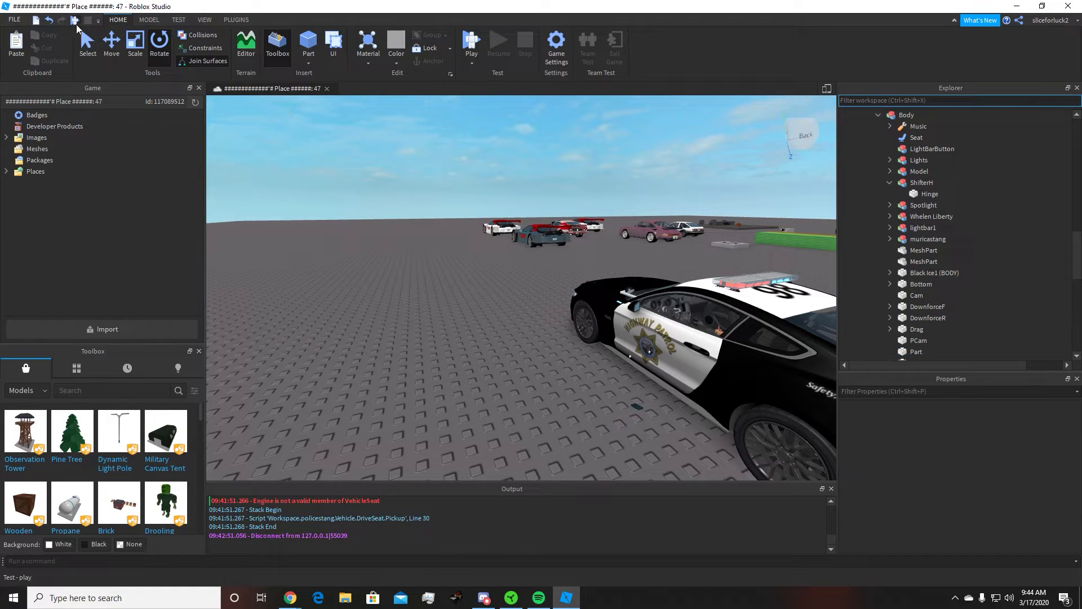
Start a play test and walk the character to the police Mustang to take the driver's seat.
{"action": "left_click", "coordinate": [77, 21]}
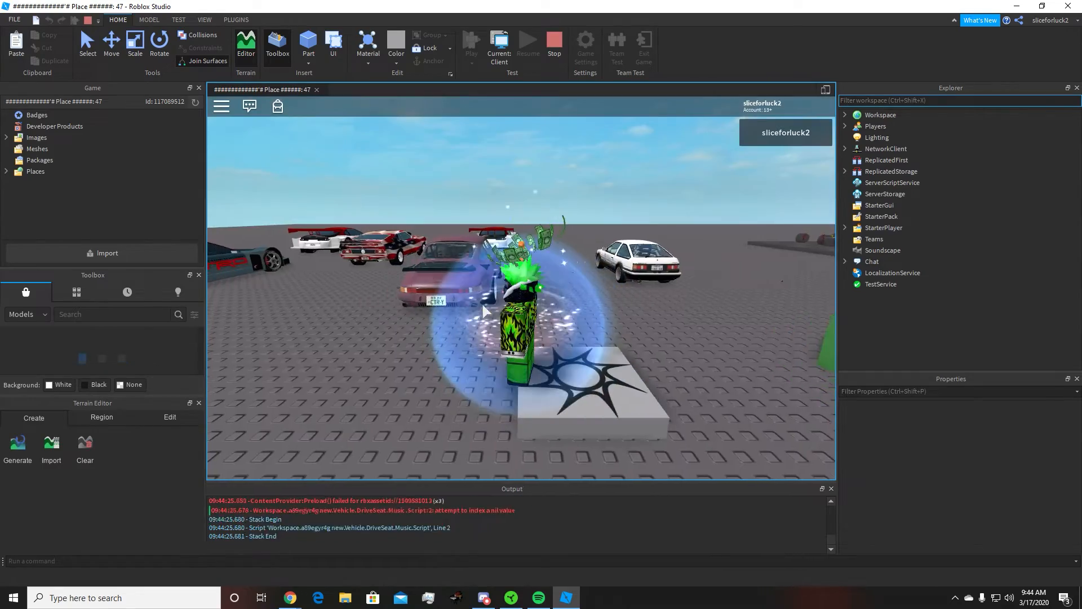
{"action": "key", "text": "s"}
{"action": "key", "text": "s"}
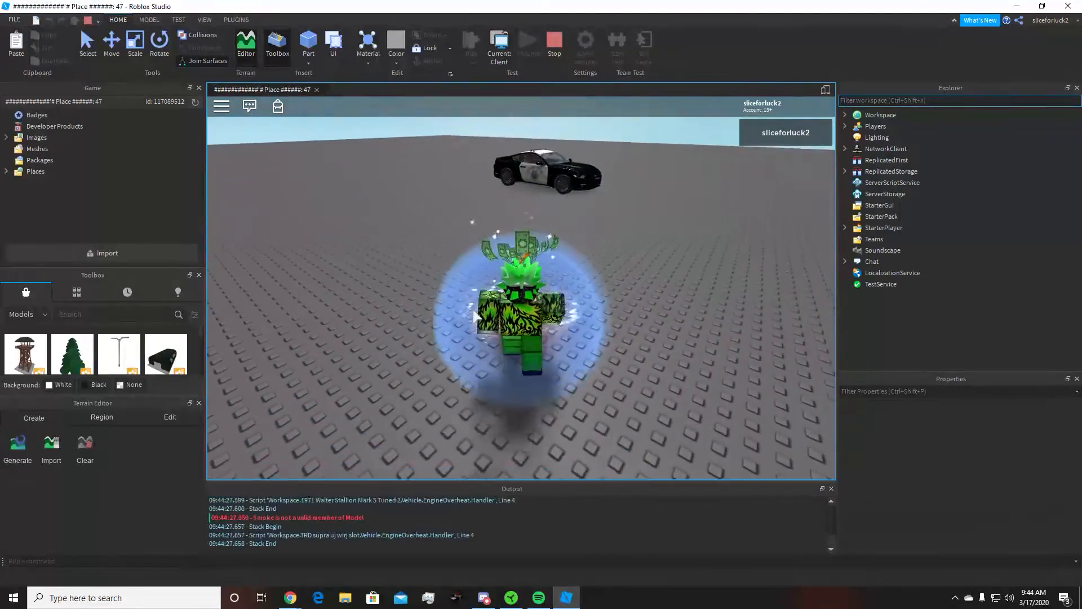
{"action": "key", "text": "s"}
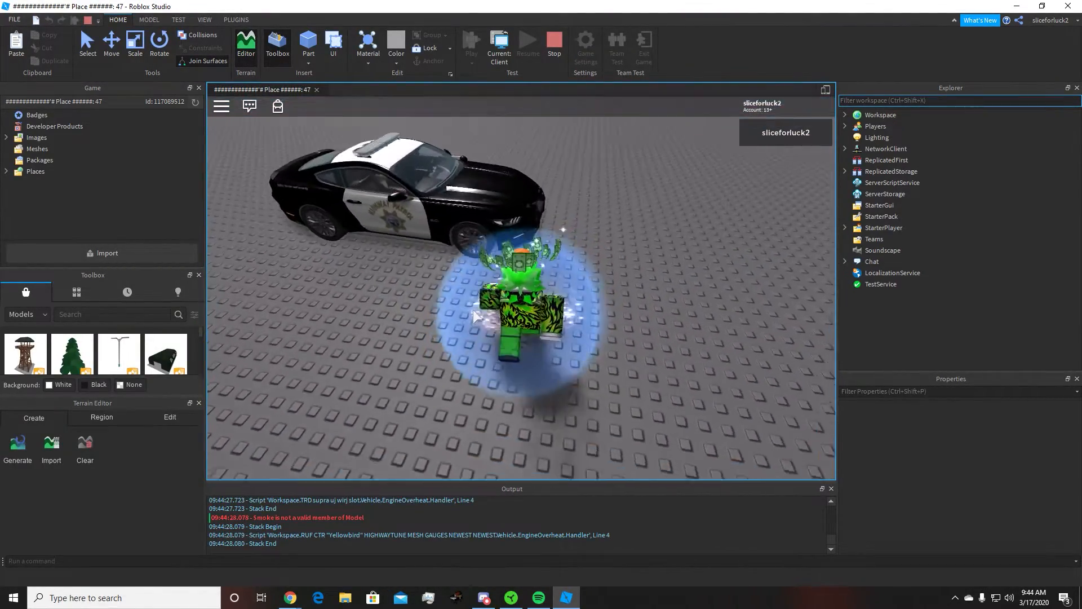
{"action": "right_click_drag", "start_coordinate": [474, 312], "coordinate": [732, 411]}
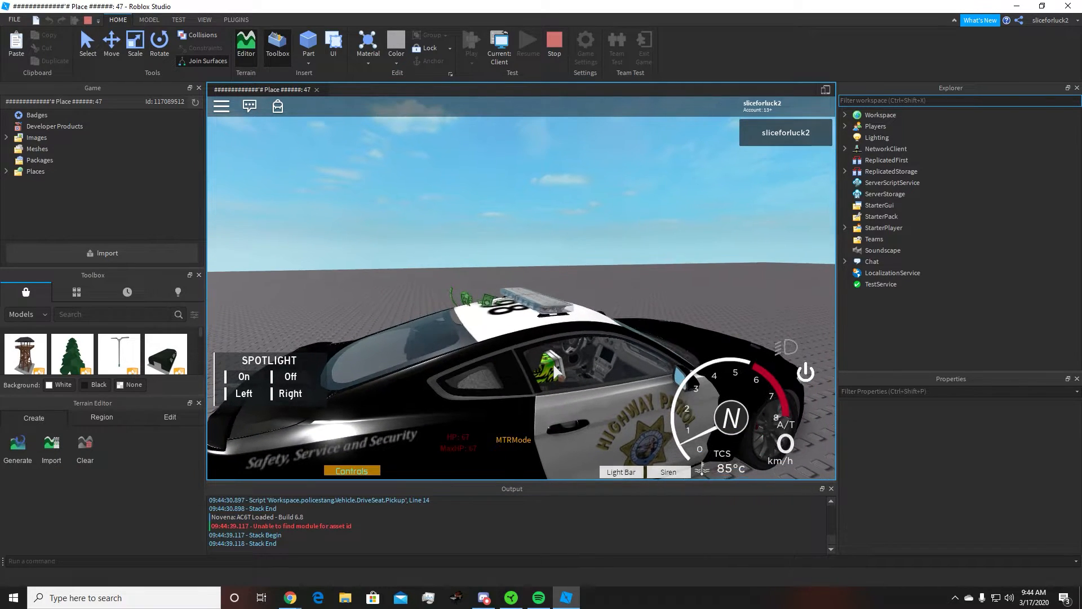
Switch the transmission out of automatic mode, then leave the driver's seat and inspect the console from the passenger side.
{"action": "key", "text": "m"}
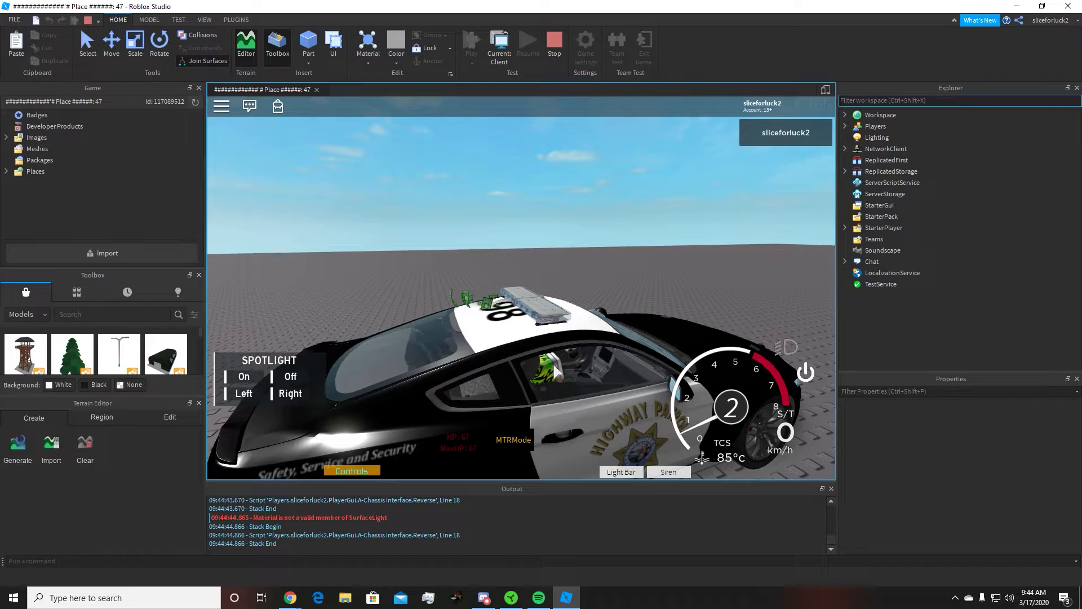
{"action": "key", "text": "space"}
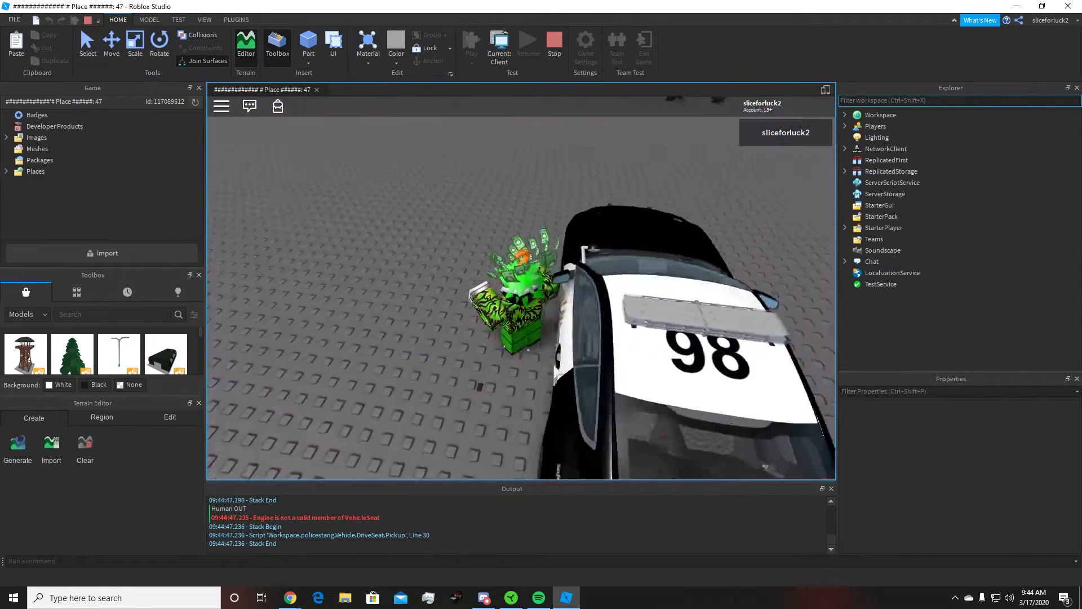
{"action": "key", "text": "d"}
{"action": "key", "text": "w"}
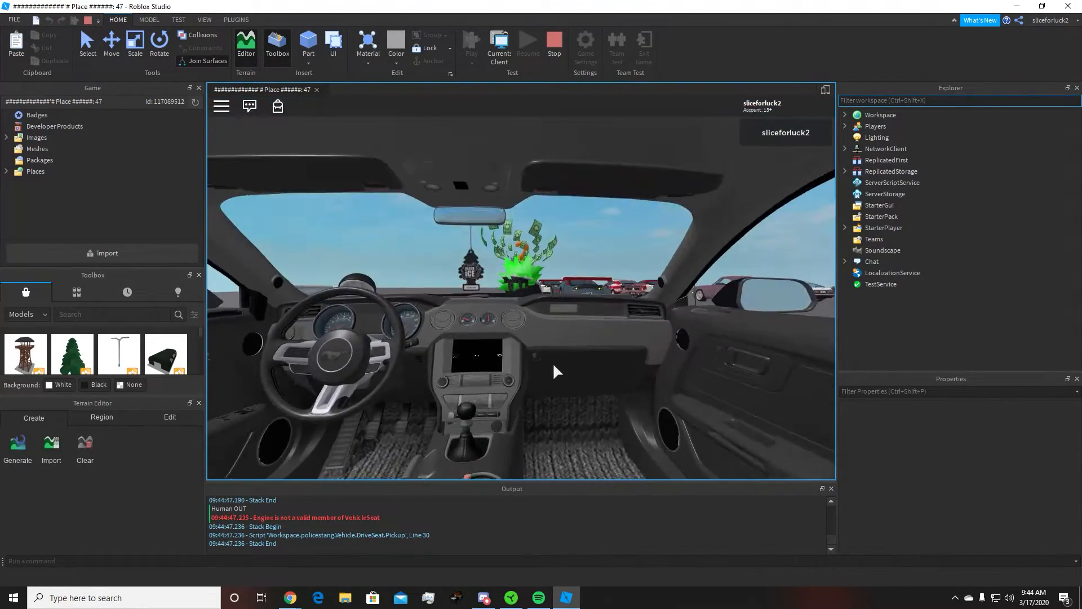
{"action": "right_click_drag", "start_coordinate": [553, 365], "coordinate": [553, 363]}
{"action": "key", "text": "space"}
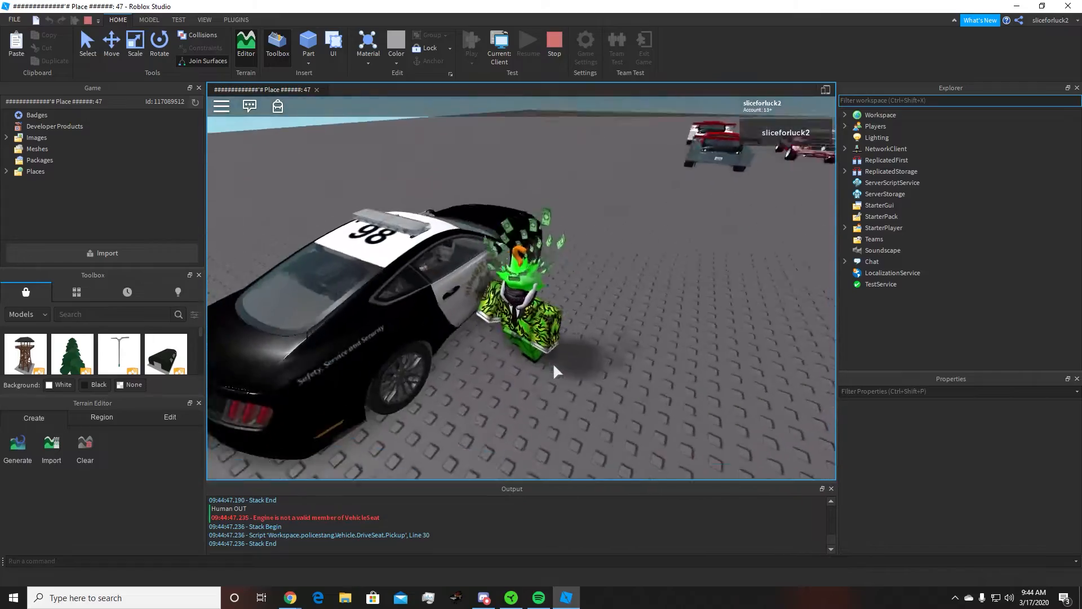
{"action": "right_click_drag", "start_coordinate": [523, 295], "coordinate": [522, 291]}
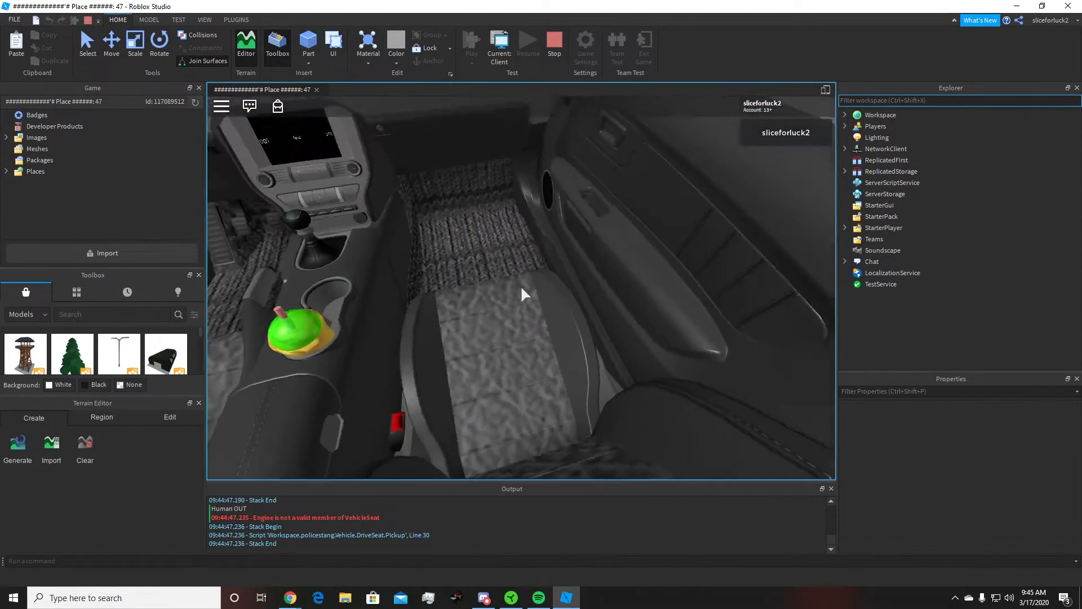
Return to the driver's seat and shift up to gear 2 in S/T mode.
{"action": "key", "text": "space"}
{"action": "scroll", "coordinate": [521, 287], "scroll_direction": "down", "scroll_amount": 5}
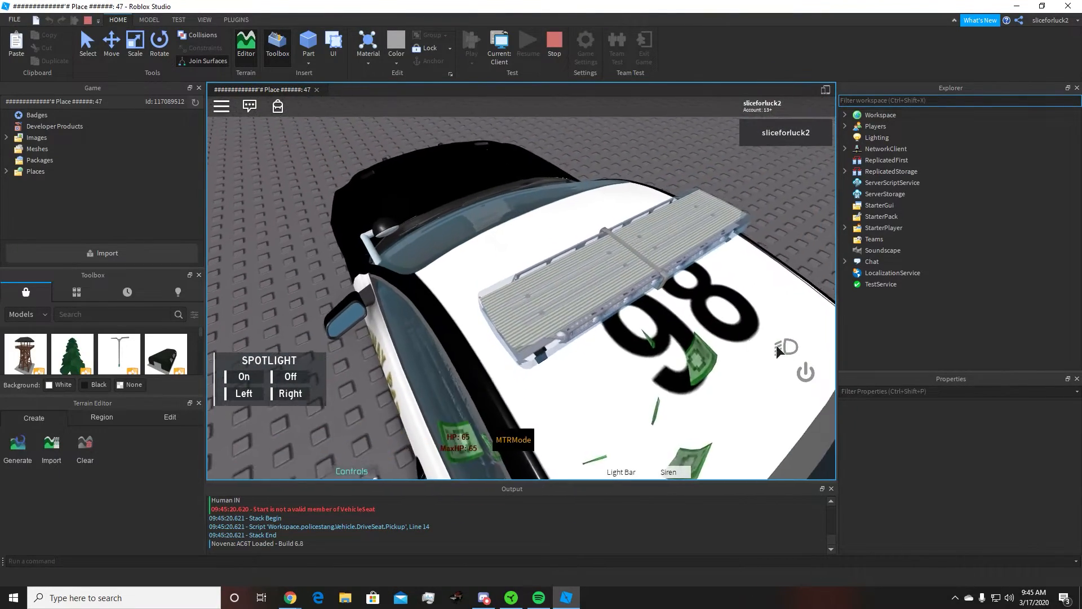
{"action": "scroll", "coordinate": [655, 342], "scroll_direction": "up", "scroll_amount": 5}
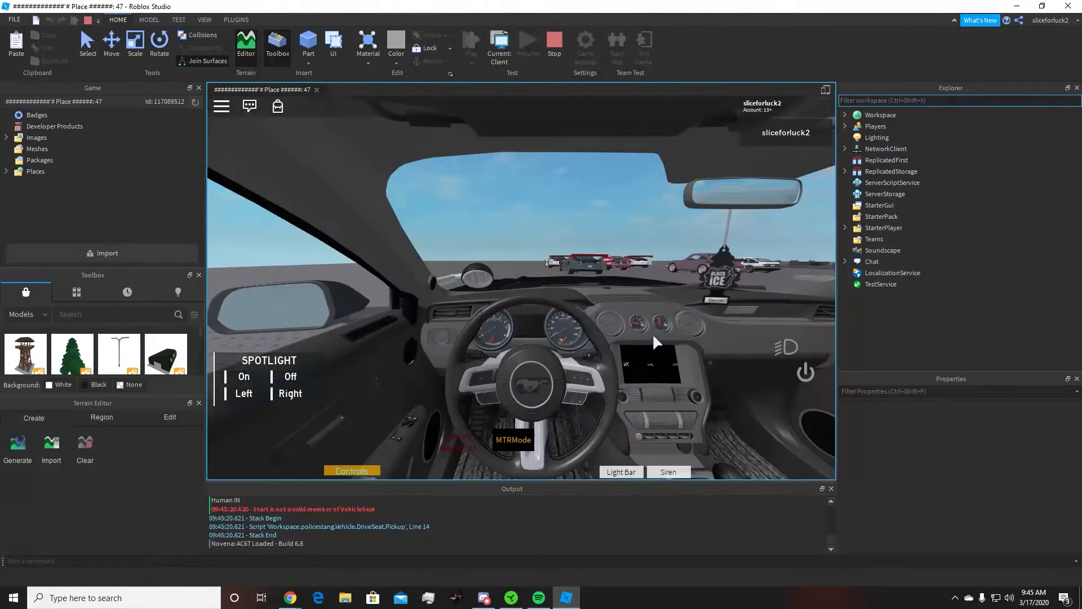
{"action": "key", "text": "e"}
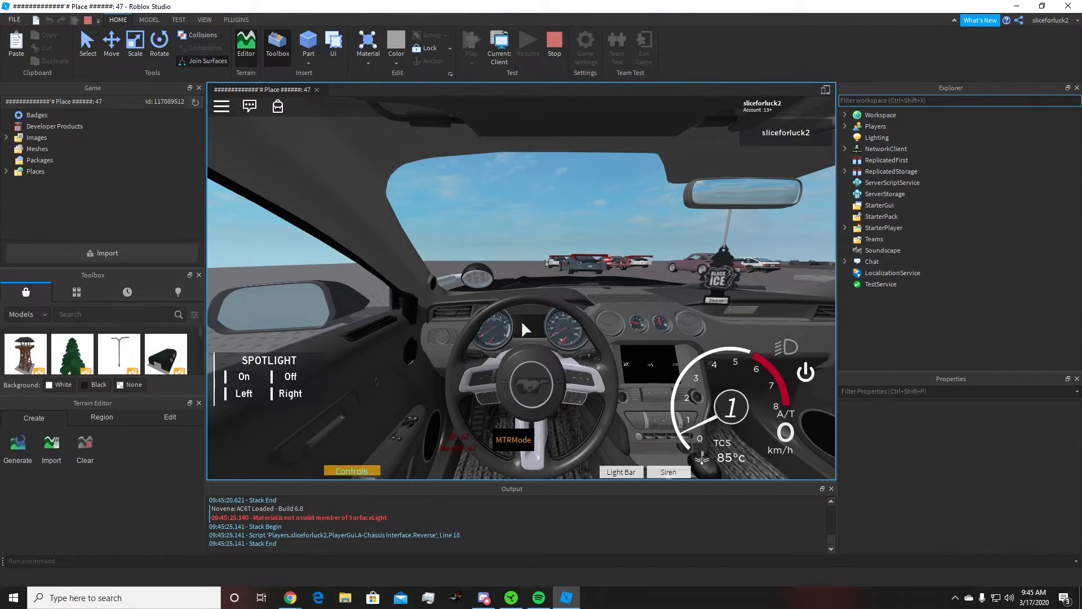
{"action": "key", "text": "e"}
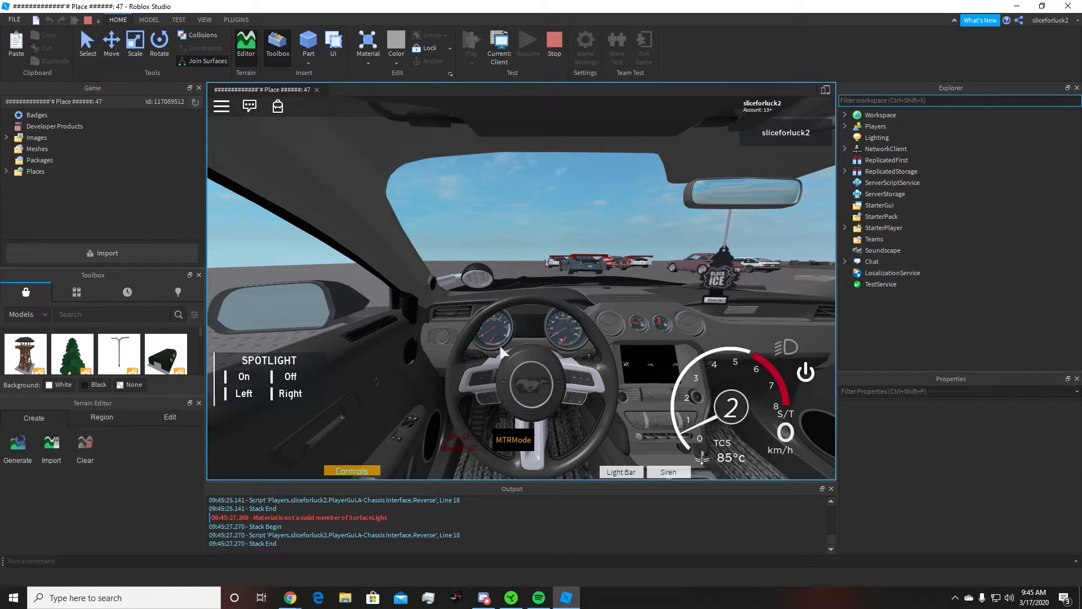
{"action": "scroll", "coordinate": [502, 350], "scroll_direction": "down", "scroll_amount": 10}
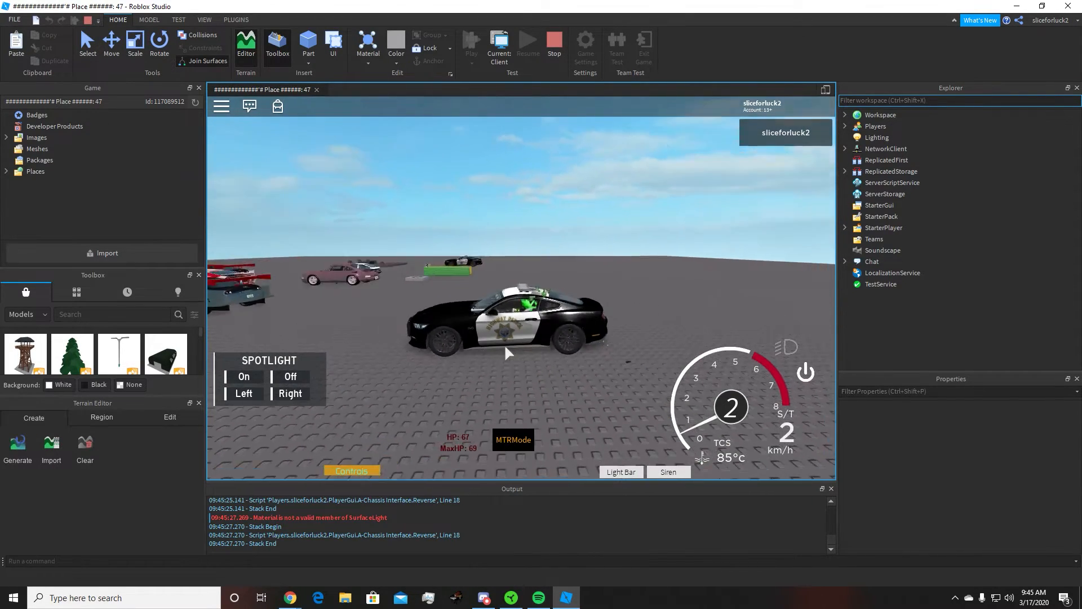
{"action": "scroll", "coordinate": [505, 344], "scroll_direction": "up", "scroll_amount": 10}
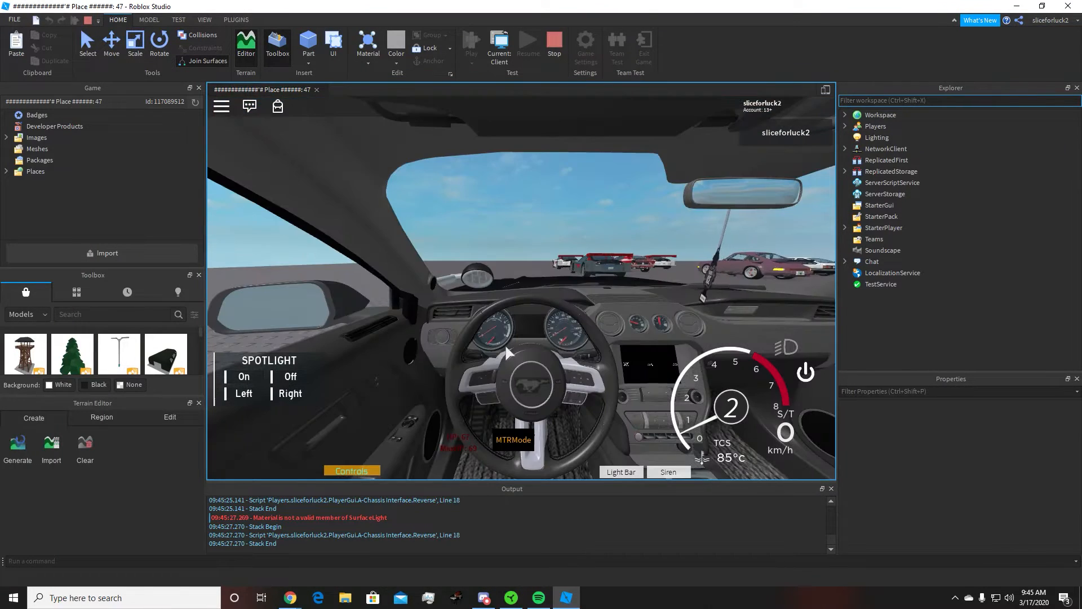
Shift down to neutral and steer the Mustang right and left while viewing it from inside and outside.
{"action": "key", "text": "q"}
{"action": "key", "text": "q"}
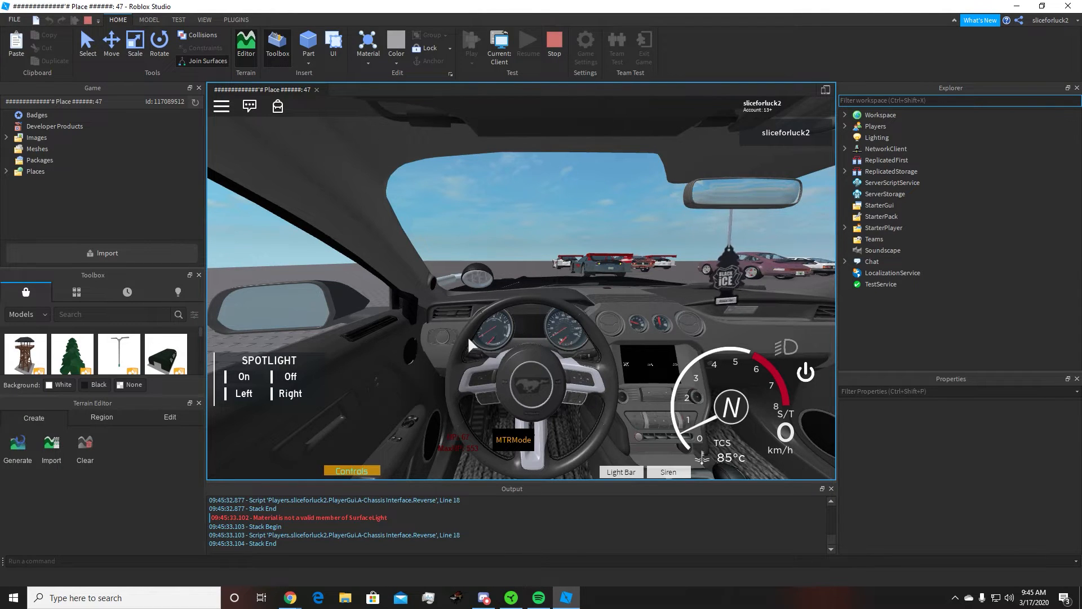
{"action": "key", "text": "d"}
{"action": "key", "text": "a"}
{"action": "key", "text": "d"}
{"action": "scroll", "coordinate": [458, 348], "scroll_direction": "down", "scroll_amount": 5}
{"action": "right_click_drag", "start_coordinate": [458, 349], "coordinate": [458, 349]}
{"action": "scroll", "coordinate": [457, 350], "scroll_direction": "down", "scroll_amount": 3}
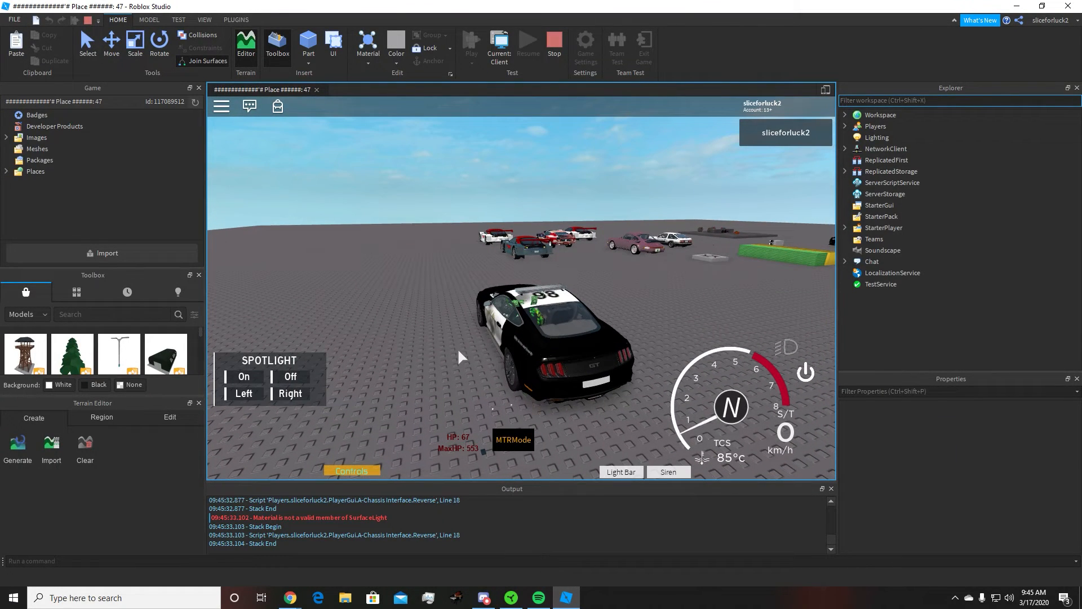